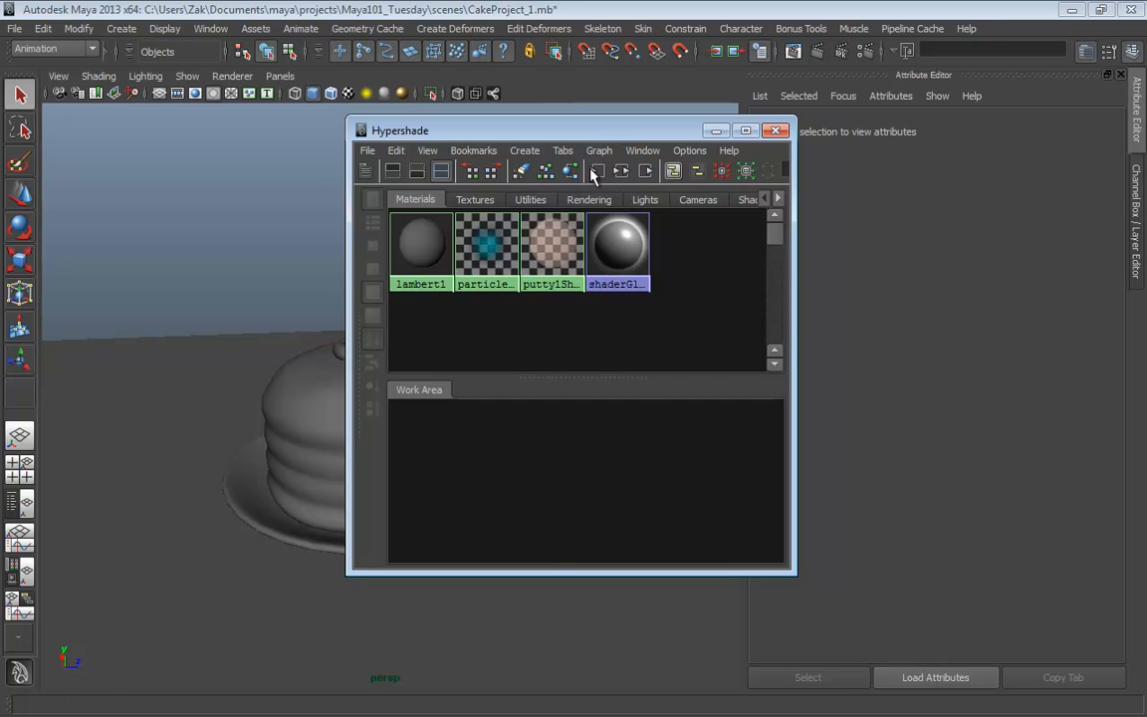
# Show the node creation list in a widened Hypershade and place a Lambert material in the work area.
pyautogui.click(356, 361)
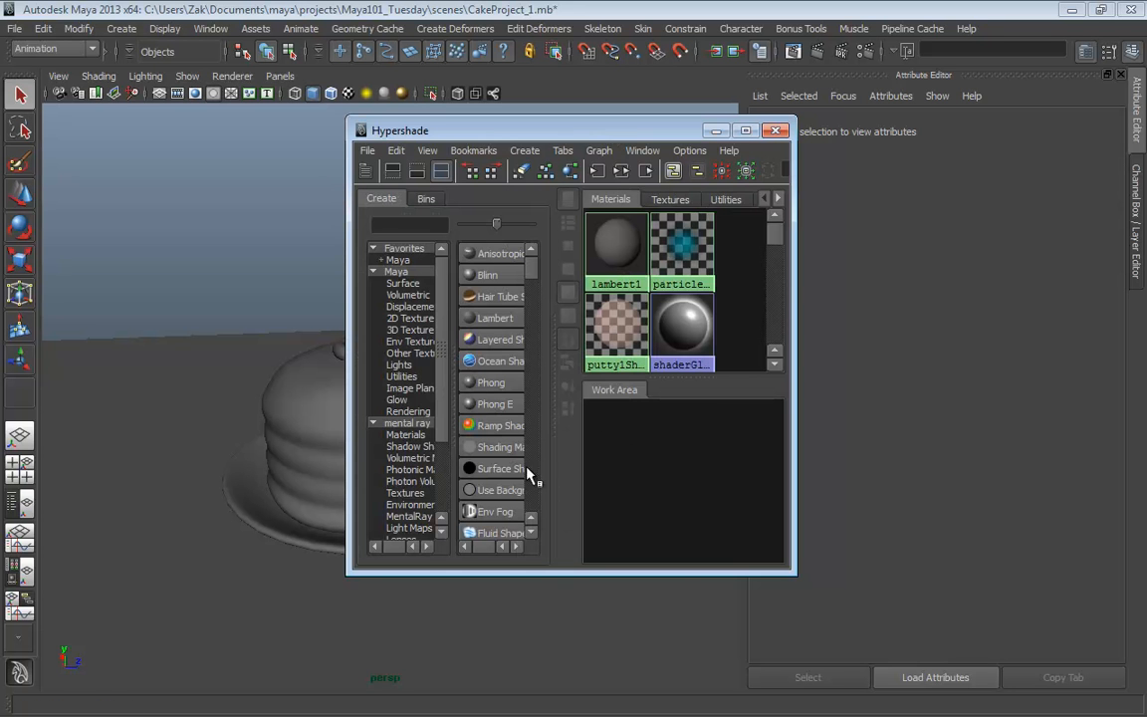
pyautogui.moveTo(346, 453); pyautogui.dragTo(83, 436)
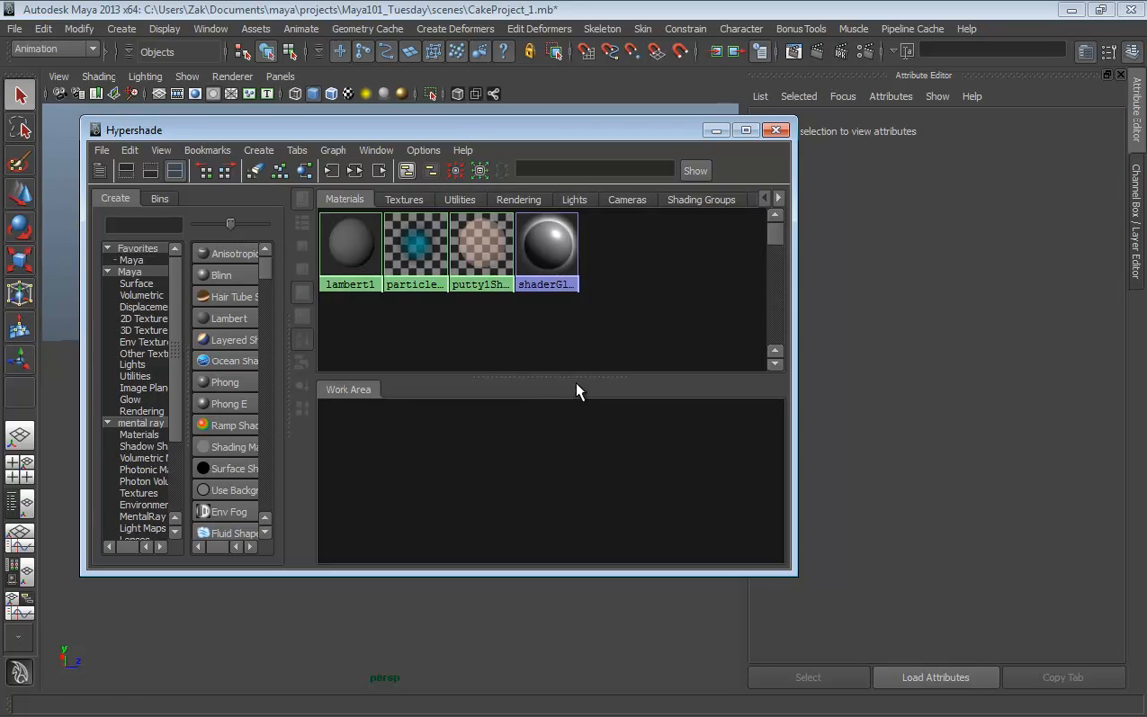
pyautogui.click(175, 174)
pyautogui.moveTo(227, 324); pyautogui.dragTo(422, 461, button='middle')
pyautogui.click(643, 466)
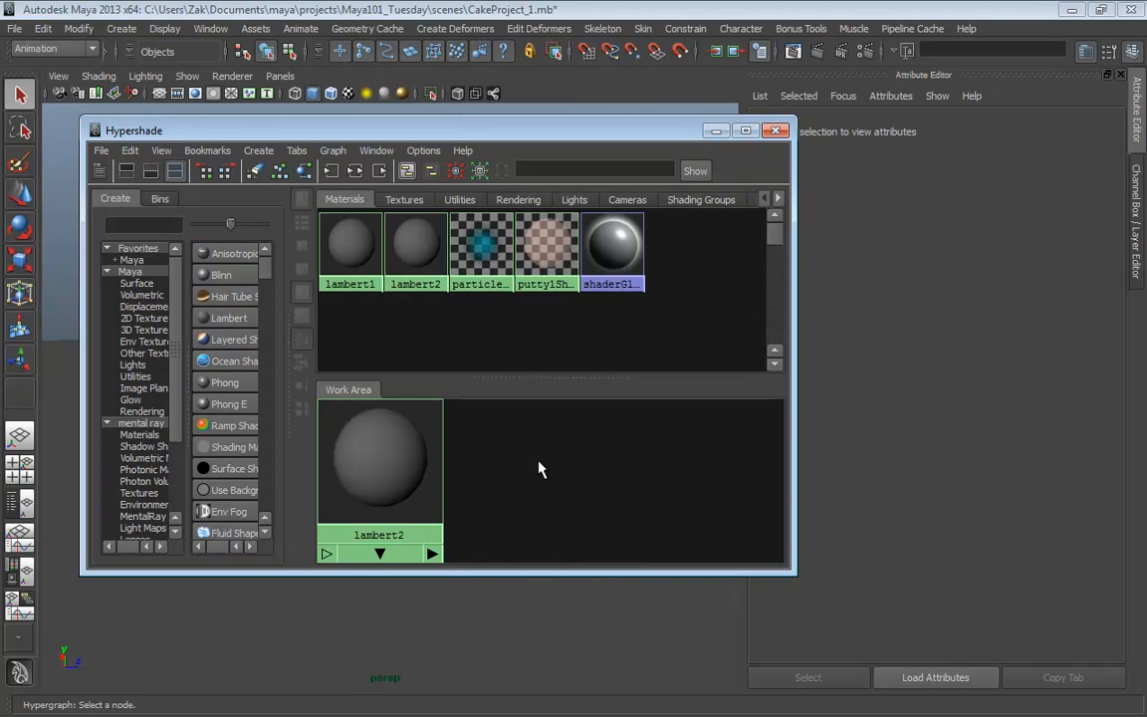
pyautogui.scroll(-2, 572, 466)
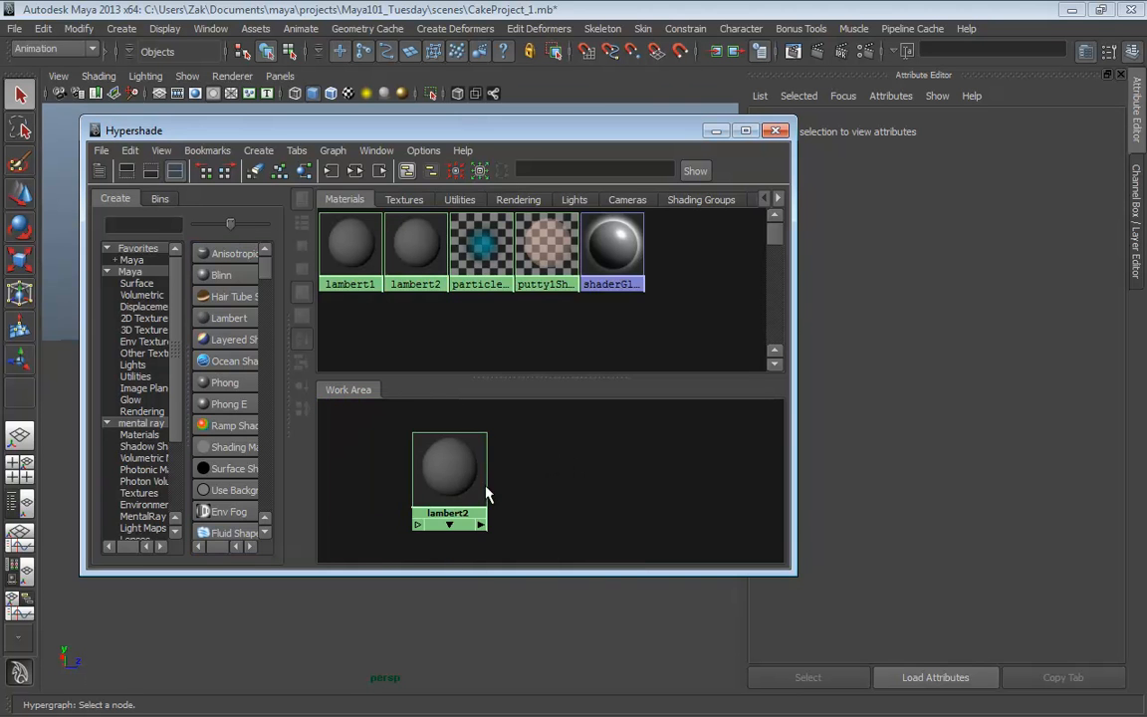
pyautogui.moveTo(438, 438); pyautogui.dragTo(370, 430)
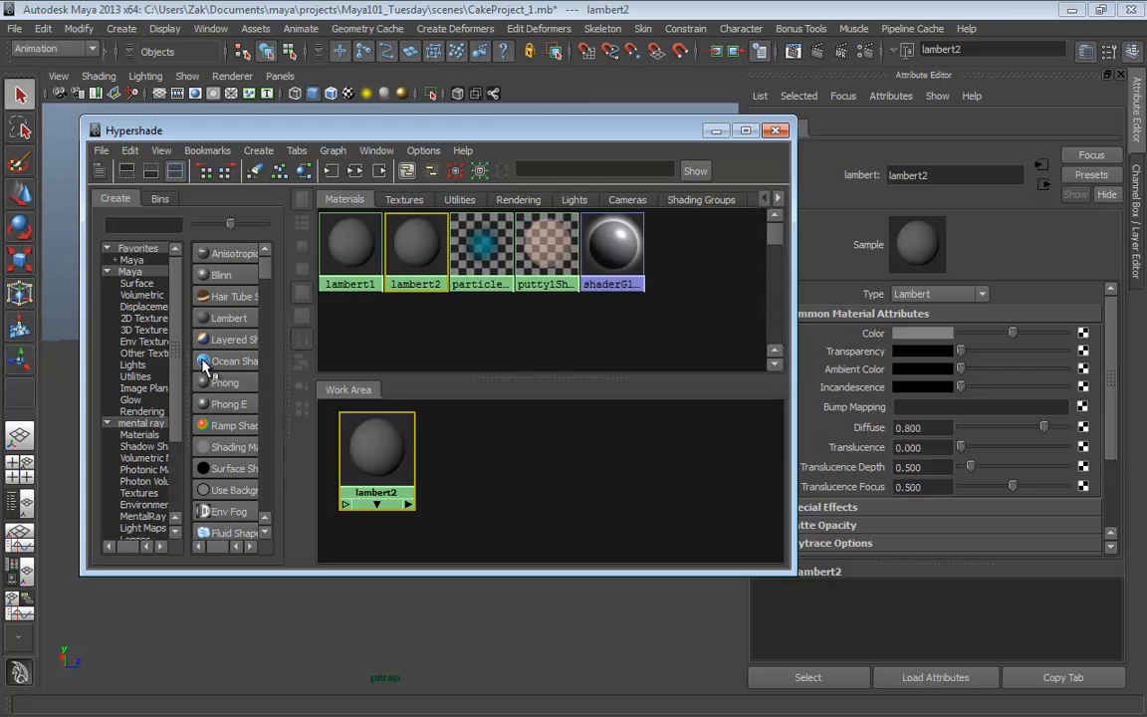
# Add a Phong and a Phong E material beside the Lambert in the work area.
pyautogui.moveTo(212, 386); pyautogui.dragTo(493, 453, button='middle')
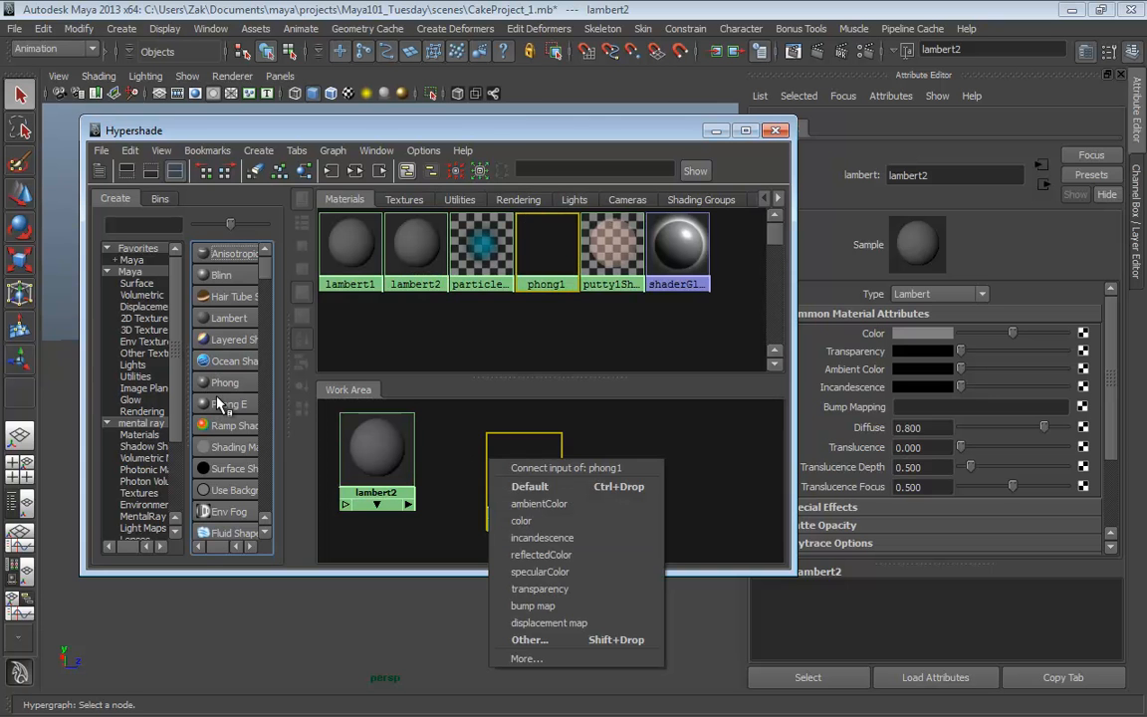
pyautogui.click(542, 492)
pyautogui.moveTo(511, 468); pyautogui.dragTo(449, 458)
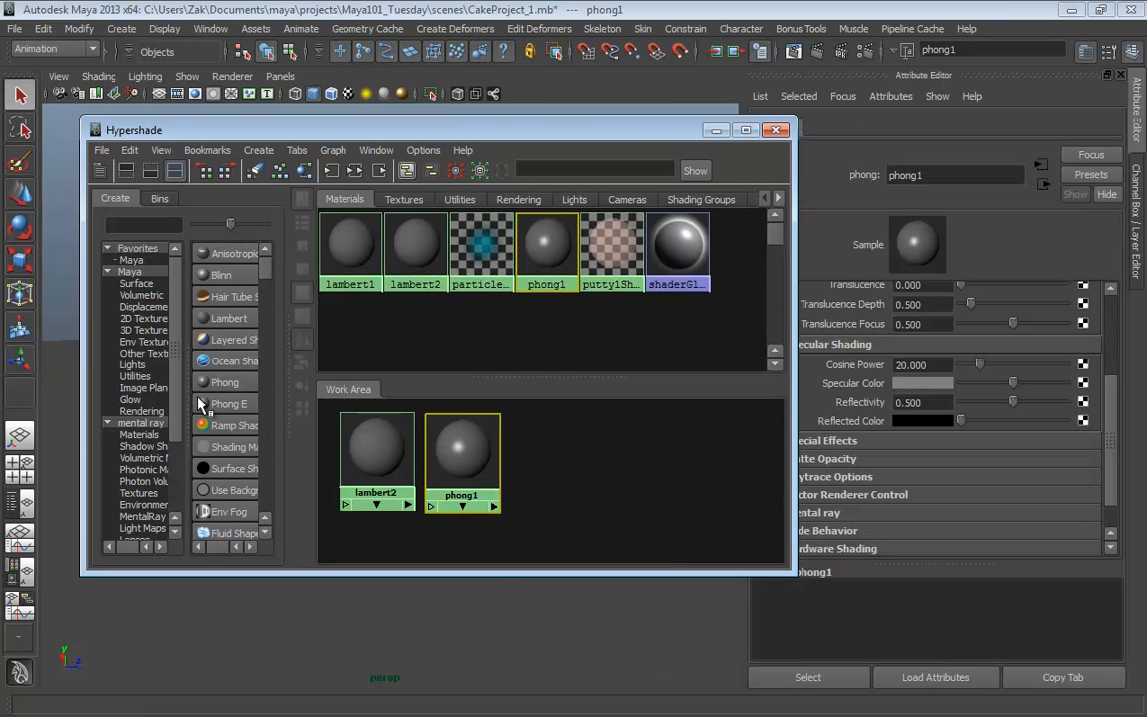
pyautogui.click(228, 403)
pyautogui.moveTo(614, 453); pyautogui.dragTo(558, 461)
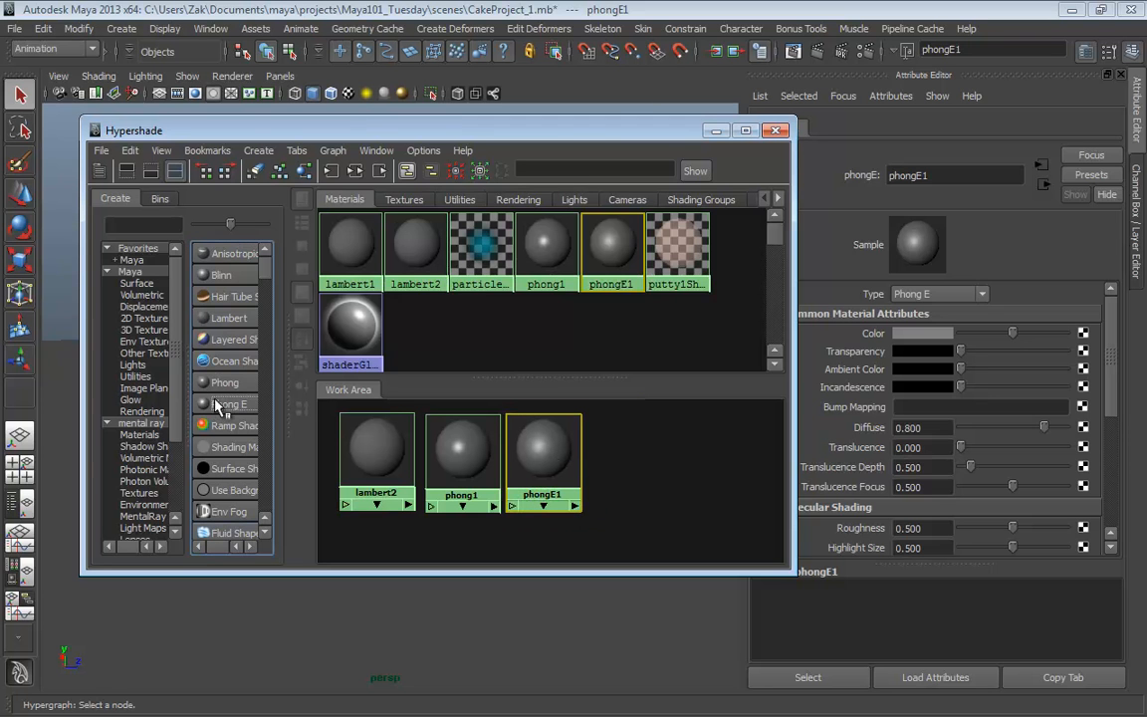
# Add a Blinn and an Anisotropic material and line them up in the row of sample materials.
pyautogui.click(202, 279)
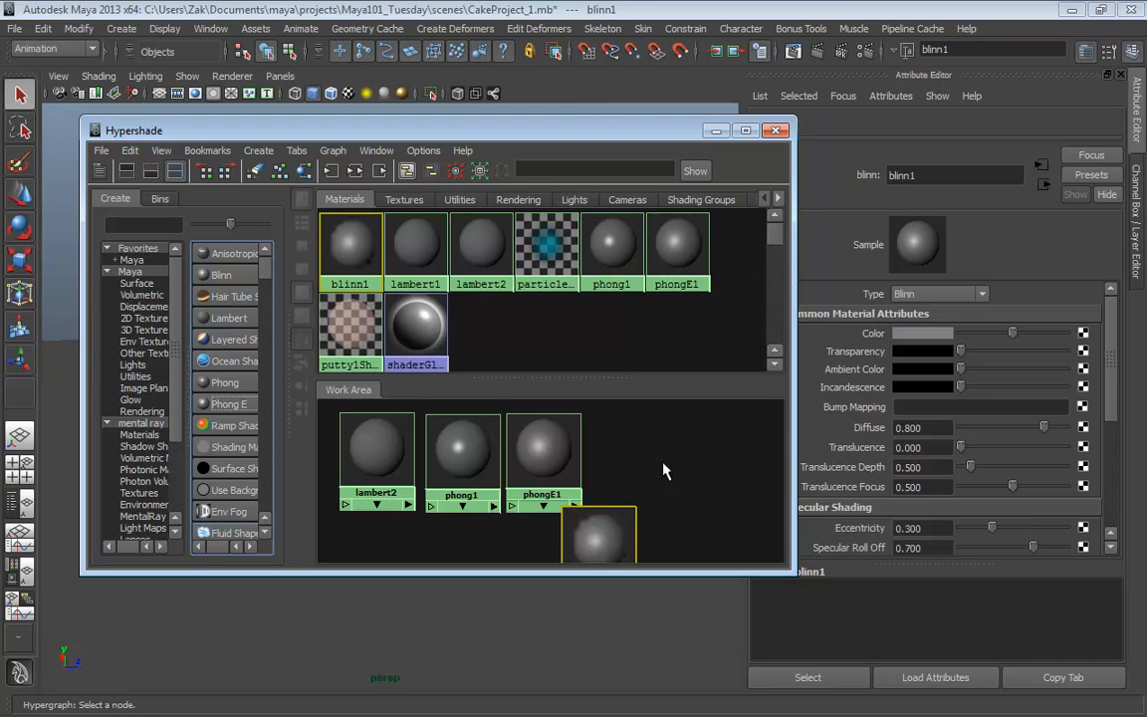
pyautogui.moveTo(606, 520); pyautogui.dragTo(638, 453)
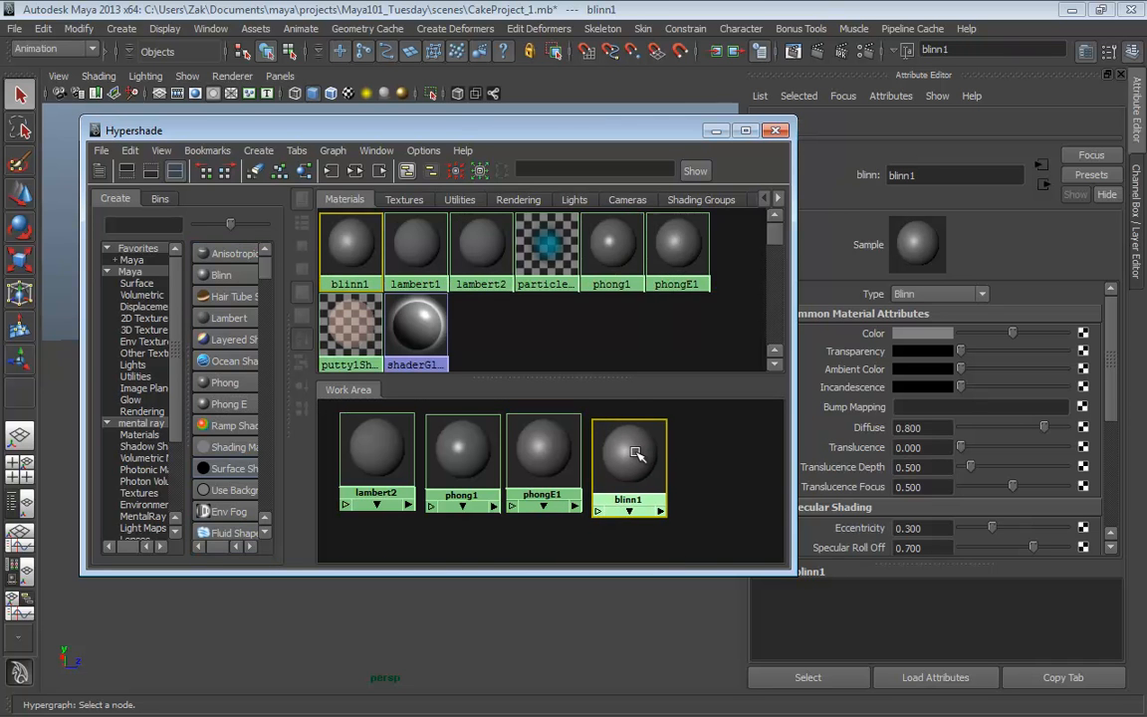
pyautogui.click(225, 255)
pyautogui.moveTo(697, 453); pyautogui.dragTo(729, 471)
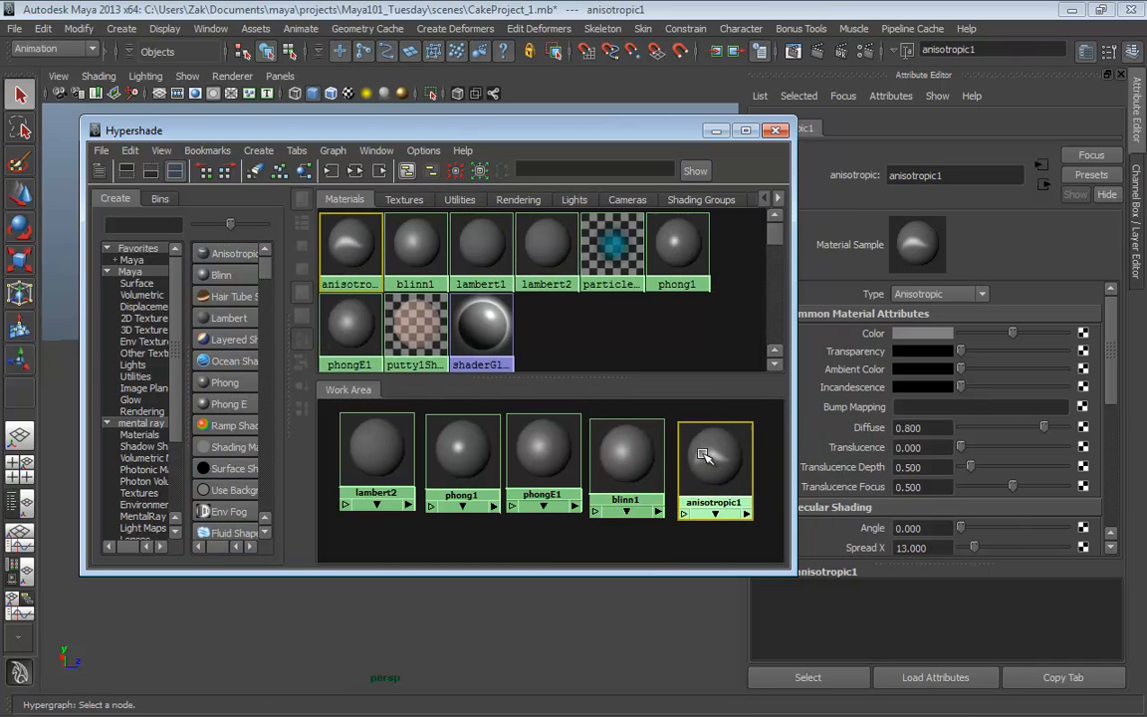
pyautogui.click(622, 453)
pyautogui.moveTo(621, 453); pyautogui.dragTo(619, 448)
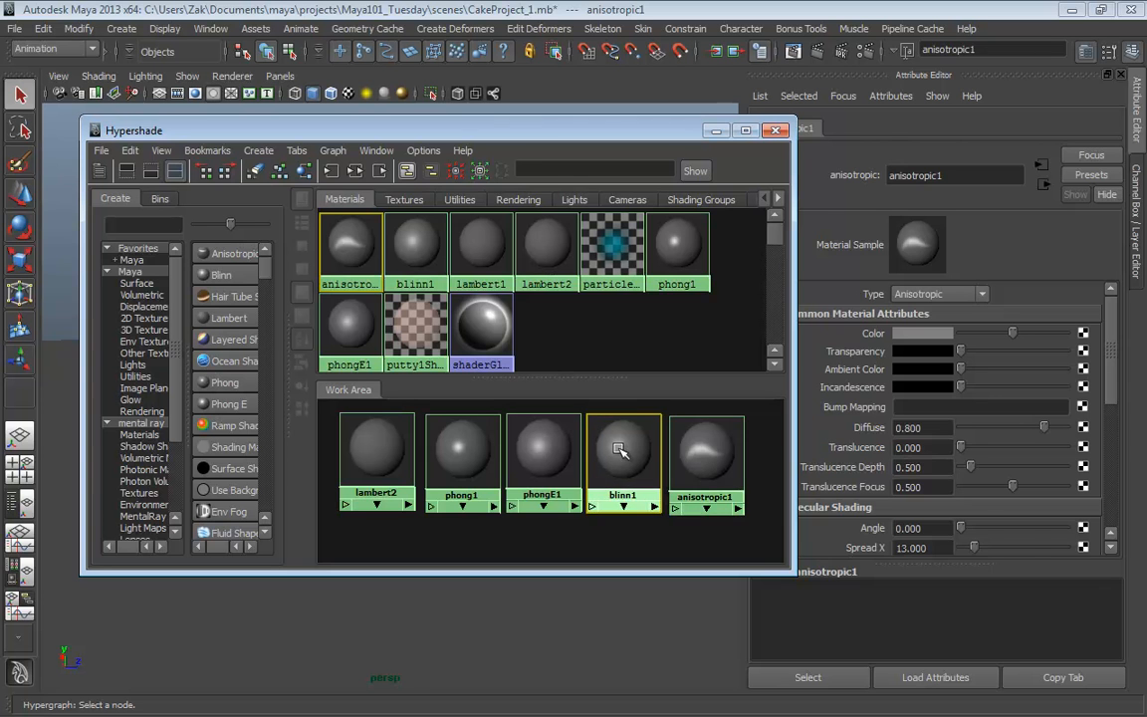
pyautogui.moveTo(699, 456); pyautogui.dragTo(693, 453)
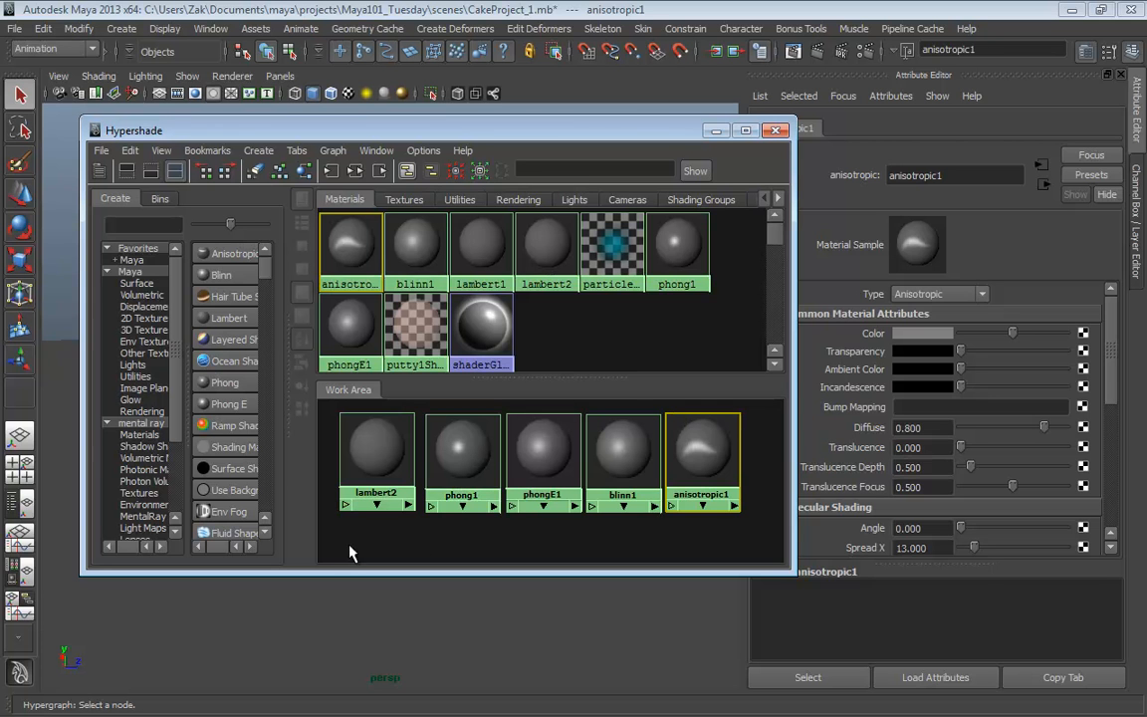
# Delete all five sample materials from the Hypershade work area.
pyautogui.moveTo(351, 545); pyautogui.dragTo(767, 426)
pyautogui.press('Delete')
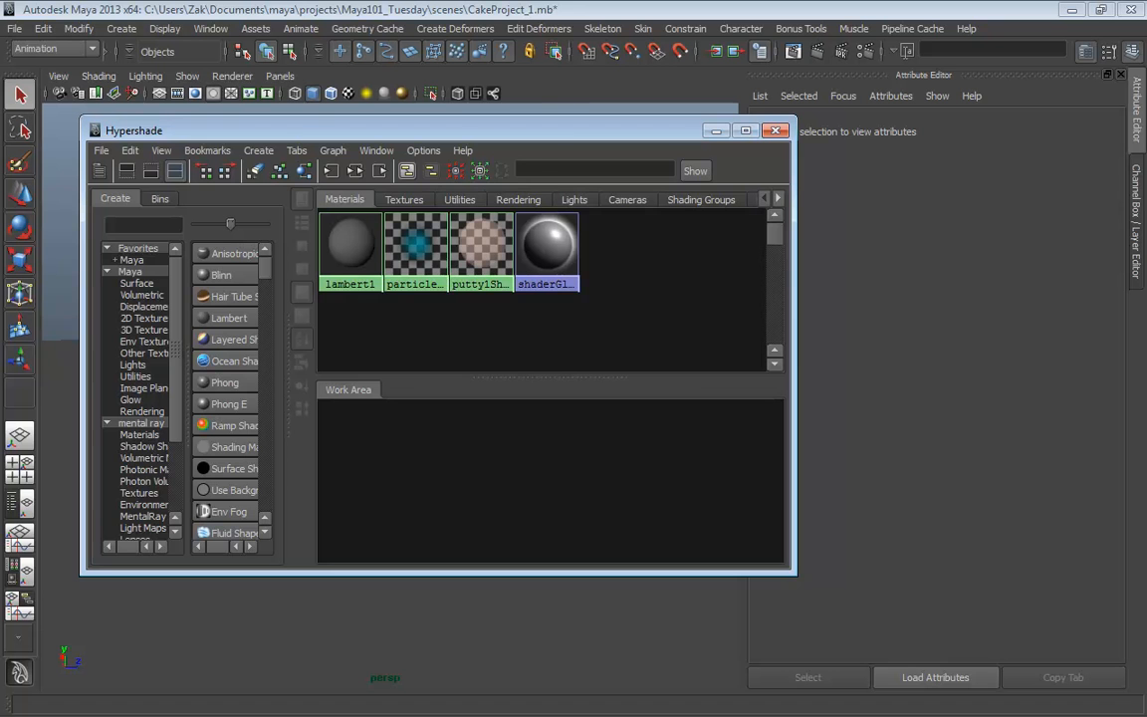
# Move the Hypershade away from the cake model and close it.
pyautogui.moveTo(543, 140); pyautogui.dragTo(729, 182)
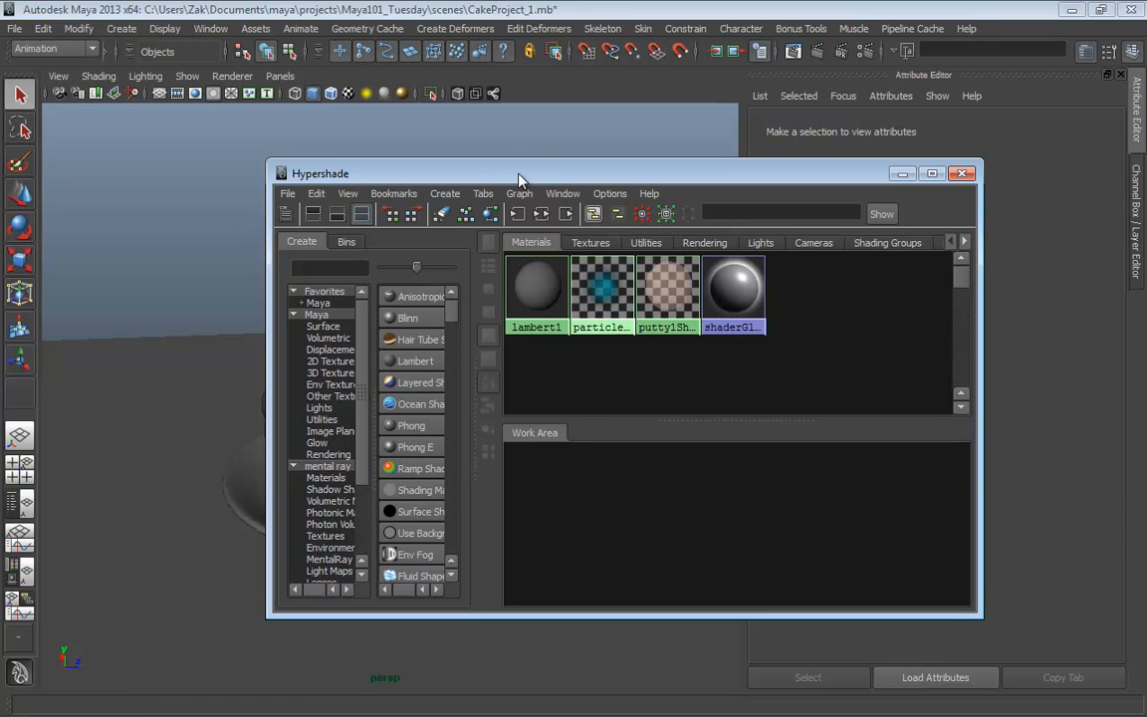
pyautogui.moveTo(518, 179); pyautogui.dragTo(676, 93)
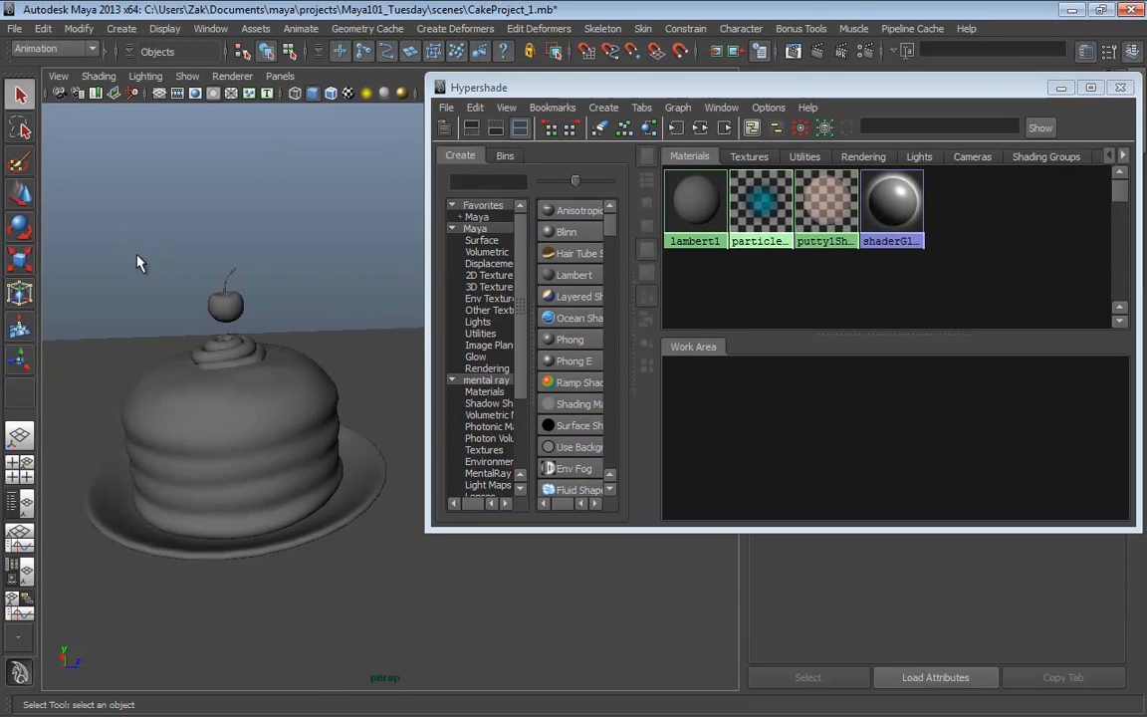
pyautogui.keyDown('alt'); pyautogui.moveTo(139, 262); pyautogui.dragTo(192, 264); pyautogui.keyUp('alt')
pyautogui.moveTo(805, 90); pyautogui.dragTo(664, 119)
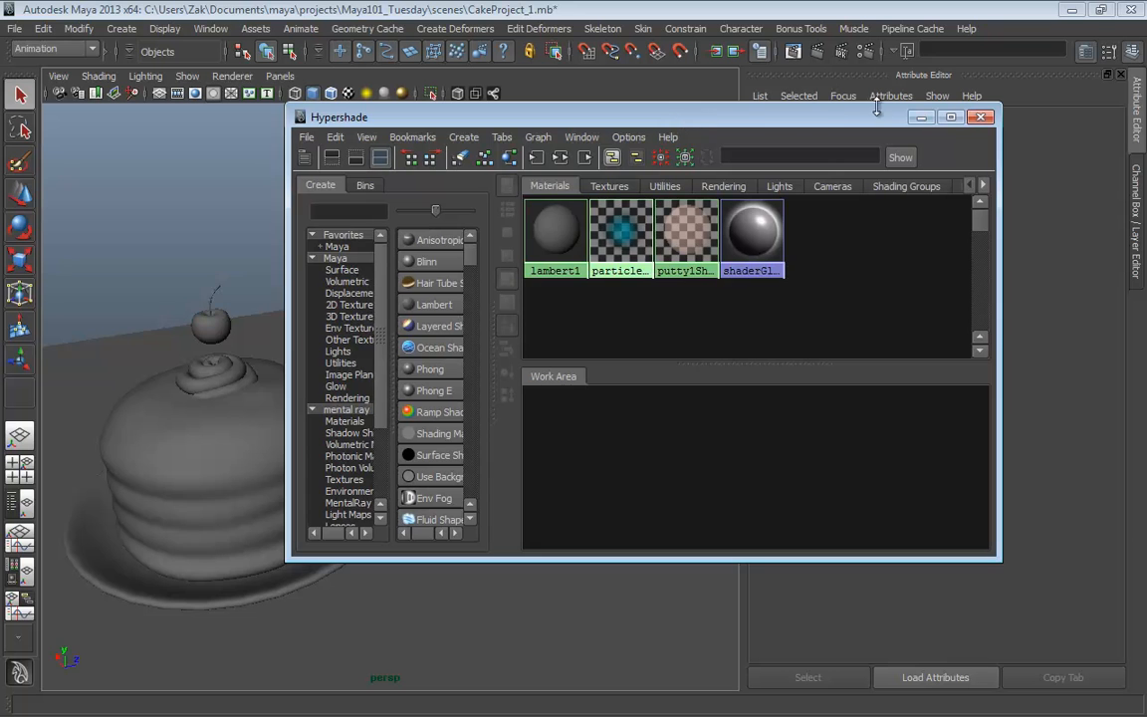
pyautogui.click(981, 118)
# Examine the cup's smoothed shape from several angles, including the notch in its rim and the handle.
pyautogui.keyDown('alt'); pyautogui.moveTo(410, 289); pyautogui.dragTo(308, 282); pyautogui.keyUp('alt')
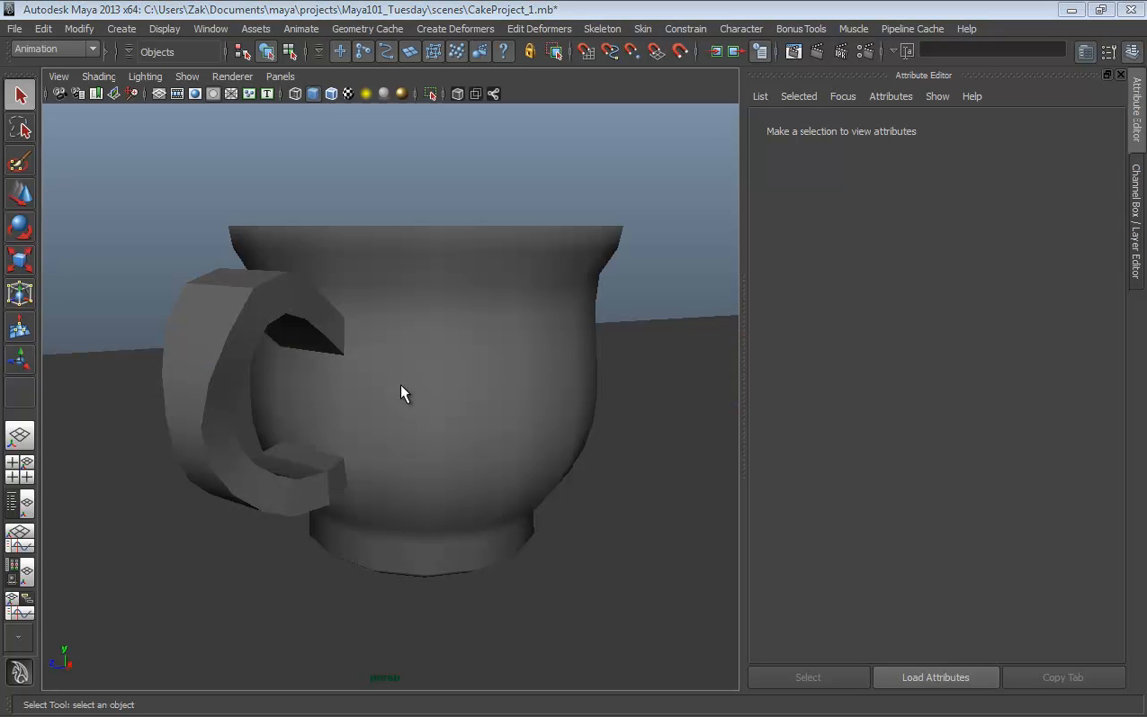
pyautogui.keyDown('alt'); pyautogui.moveTo(417, 404); pyautogui.dragTo(310, 416); pyautogui.keyUp('alt')
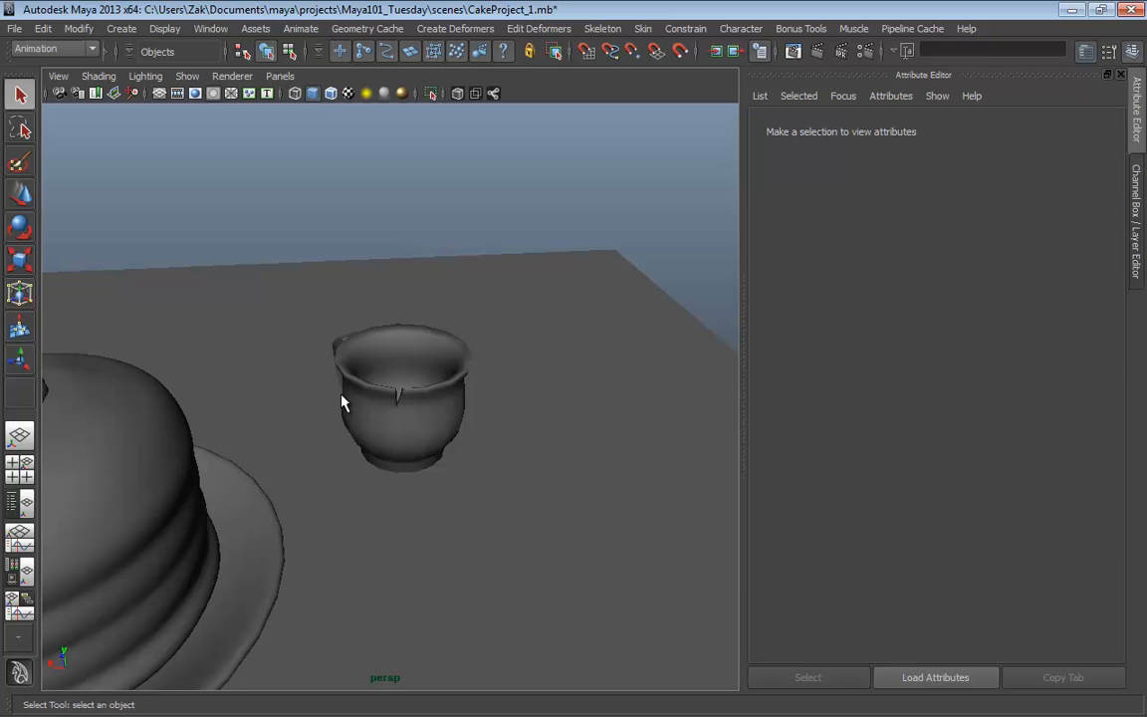
pyautogui.click(394, 416)
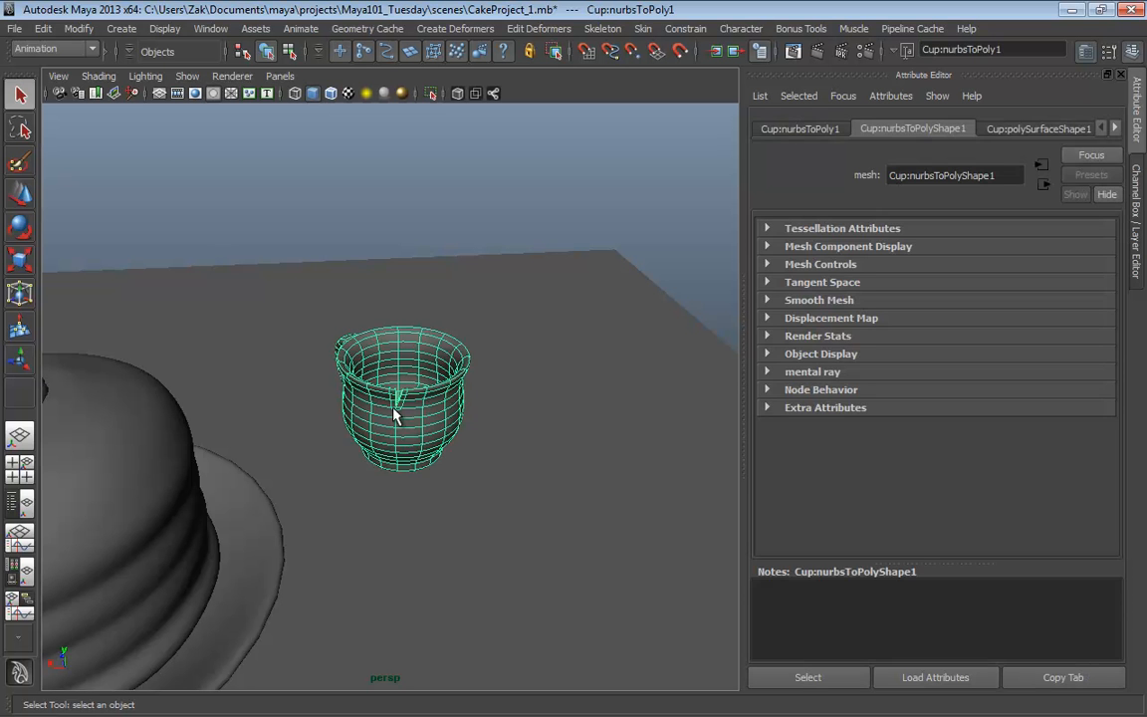
pyautogui.click(376, 199)
pyautogui.keyDown('alt'); pyautogui.moveTo(376, 199); pyautogui.dragTo(342, 326); pyautogui.keyUp('alt')
pyautogui.keyDown('alt'); pyautogui.moveTo(341, 326); pyautogui.dragTo(446, 386, button='right'); pyautogui.keyUp('alt')
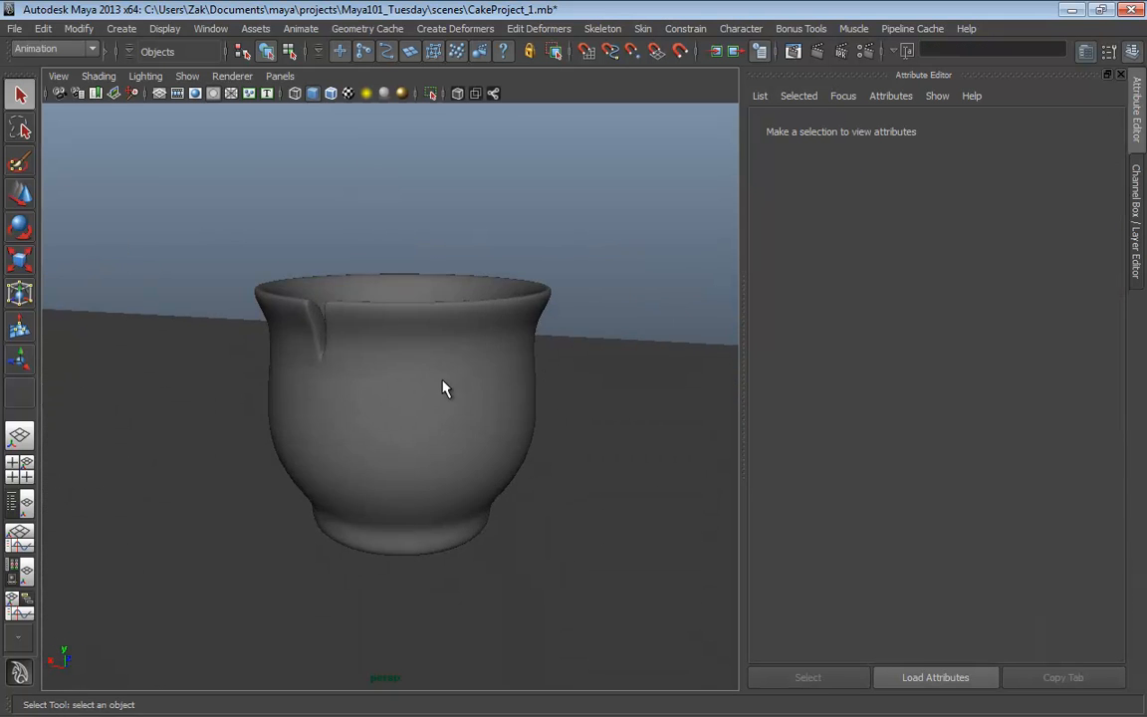
pyautogui.keyDown('alt'); pyautogui.moveTo(445, 386); pyautogui.dragTo(336, 354); pyautogui.keyUp('alt')
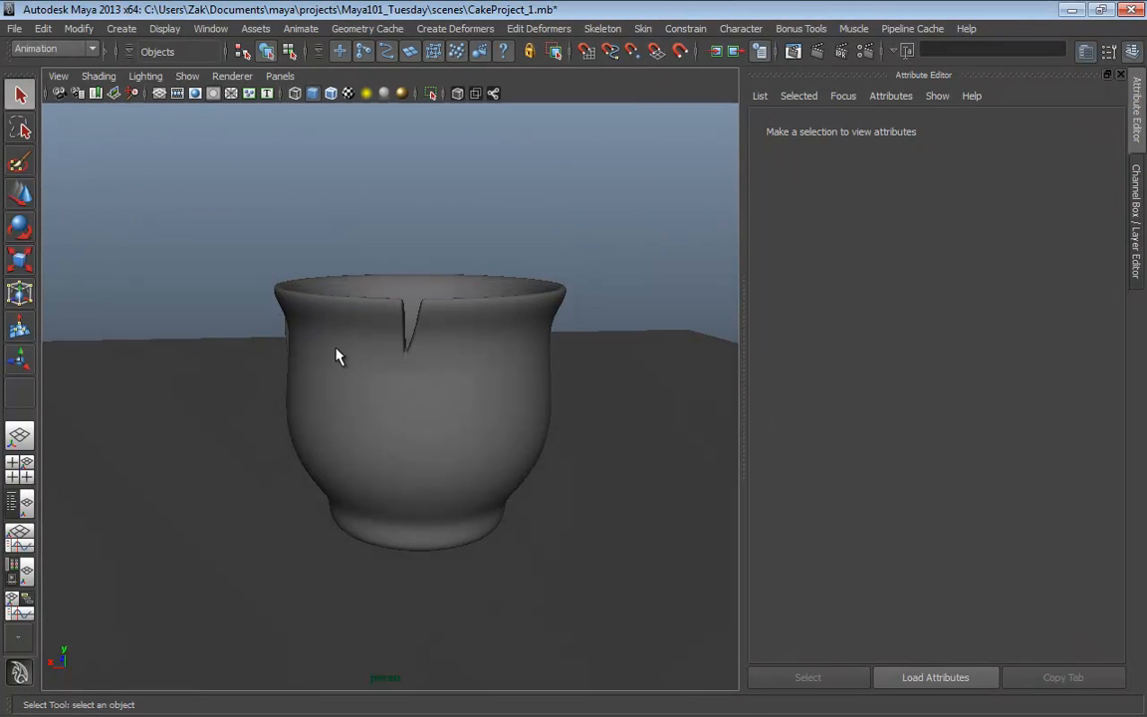
pyautogui.keyDown('alt'); pyautogui.moveTo(403, 328); pyautogui.dragTo(491, 379); pyautogui.keyUp('alt')
pyautogui.keyDown('alt'); pyautogui.moveTo(489, 372); pyautogui.dragTo(489, 463, button='middle'); pyautogui.keyUp('alt')
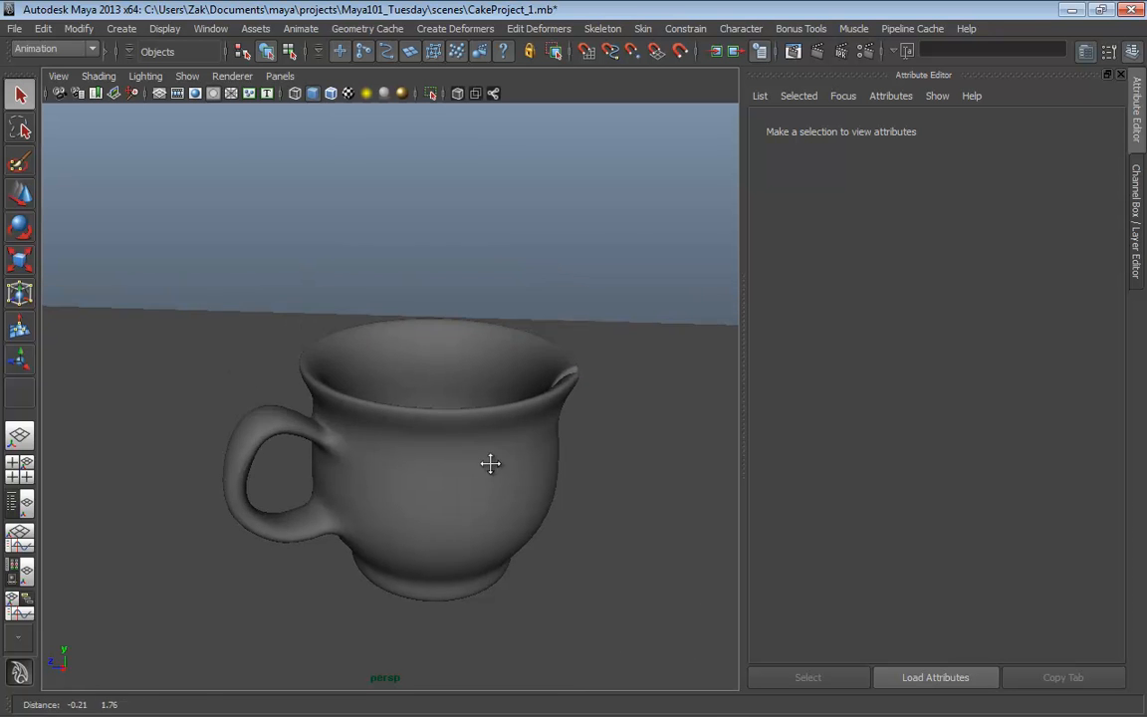
pyautogui.keyDown('alt'); pyautogui.moveTo(490, 463); pyautogui.dragTo(428, 449, button='right'); pyautogui.keyUp('alt')
pyautogui.keyDown('alt'); pyautogui.moveTo(428, 449); pyautogui.dragTo(430, 416); pyautogui.keyUp('alt')
# Switch the cup to its unsmoothed mesh display and inspect the handle and body up close.
pyautogui.click(443, 430)
pyautogui.click(306, 298)
pyautogui.keyDown('alt'); pyautogui.moveTo(307, 298); pyautogui.dragTo(454, 410, button='right'); pyautogui.keyUp('alt')
pyautogui.keyDown('alt'); pyautogui.moveTo(454, 410); pyautogui.dragTo(392, 405); pyautogui.keyUp('alt')
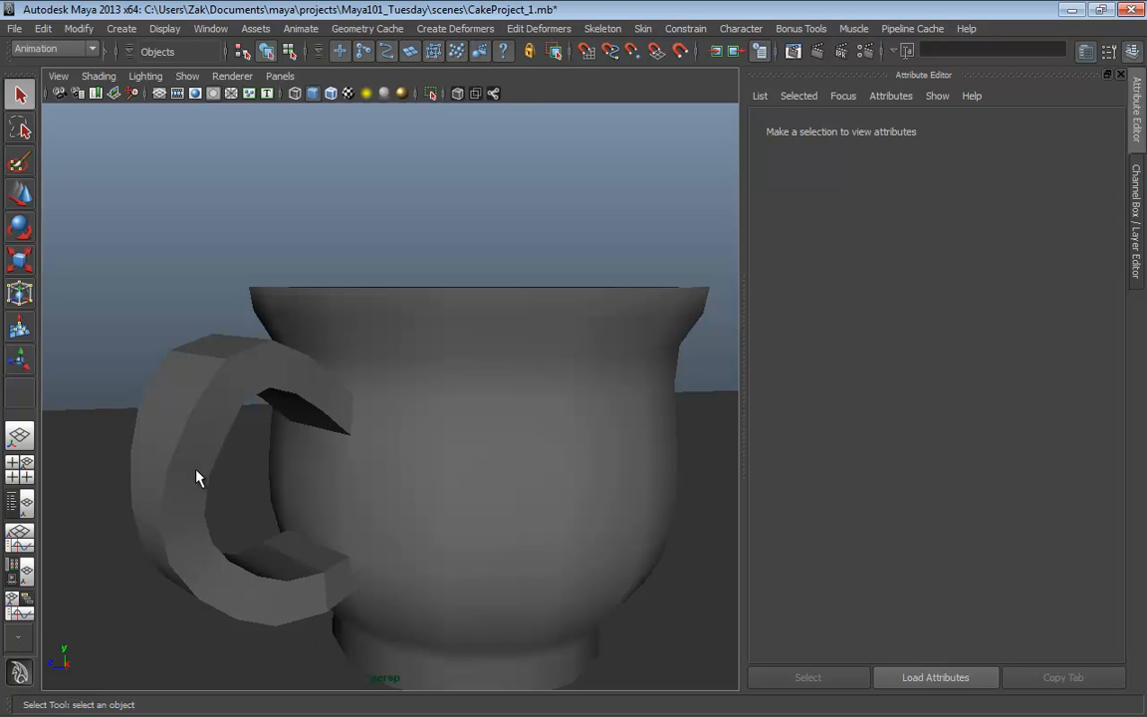
pyautogui.keyDown('alt'); pyautogui.moveTo(358, 435); pyautogui.dragTo(333, 430); pyautogui.keyUp('alt')
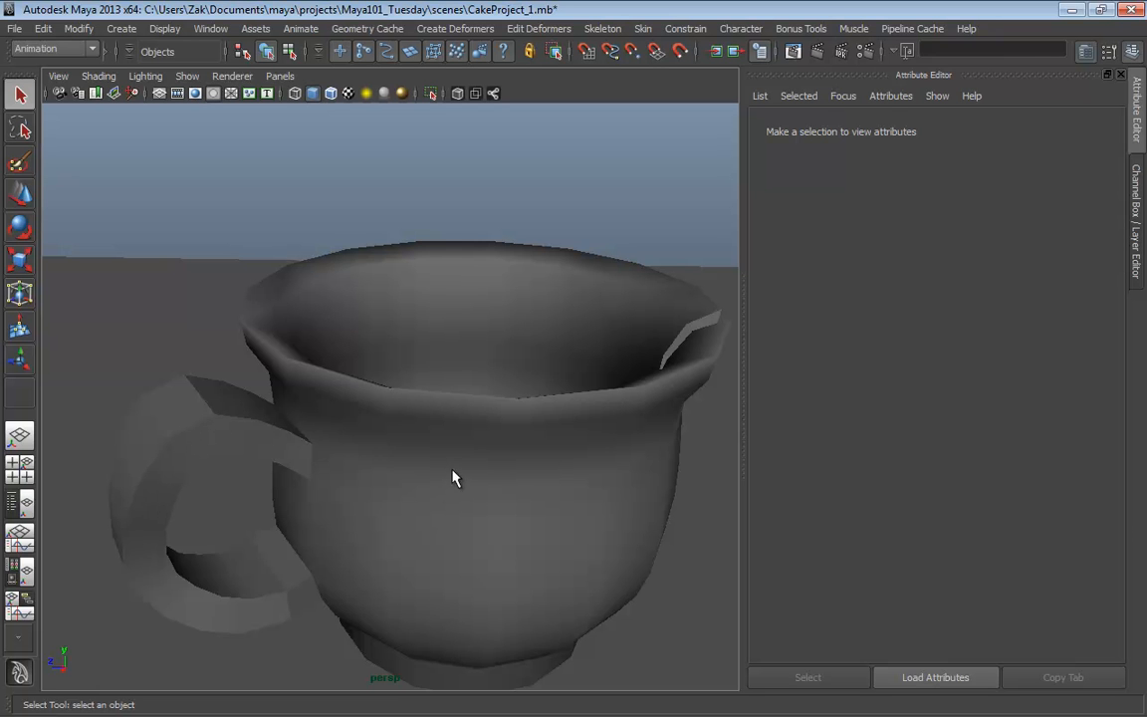
pyautogui.keyDown('alt'); pyautogui.moveTo(456, 476); pyautogui.dragTo(299, 520); pyautogui.keyUp('alt')
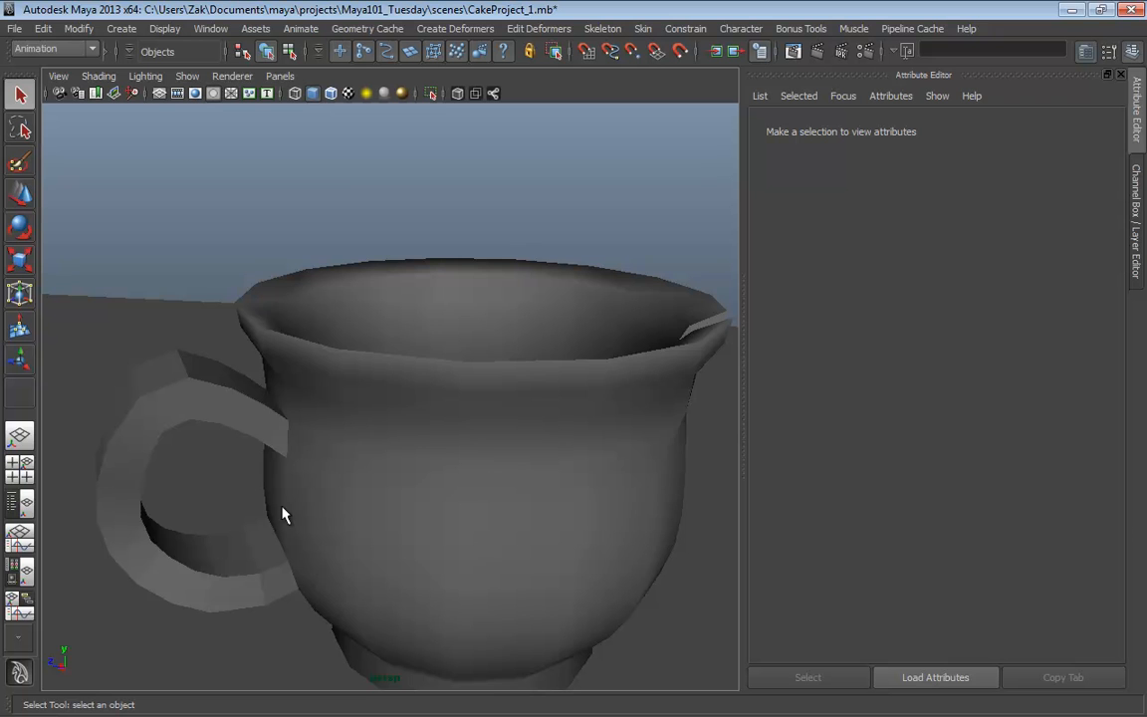
pyautogui.keyDown('alt'); pyautogui.moveTo(251, 415); pyautogui.dragTo(287, 399); pyautogui.keyUp('alt')
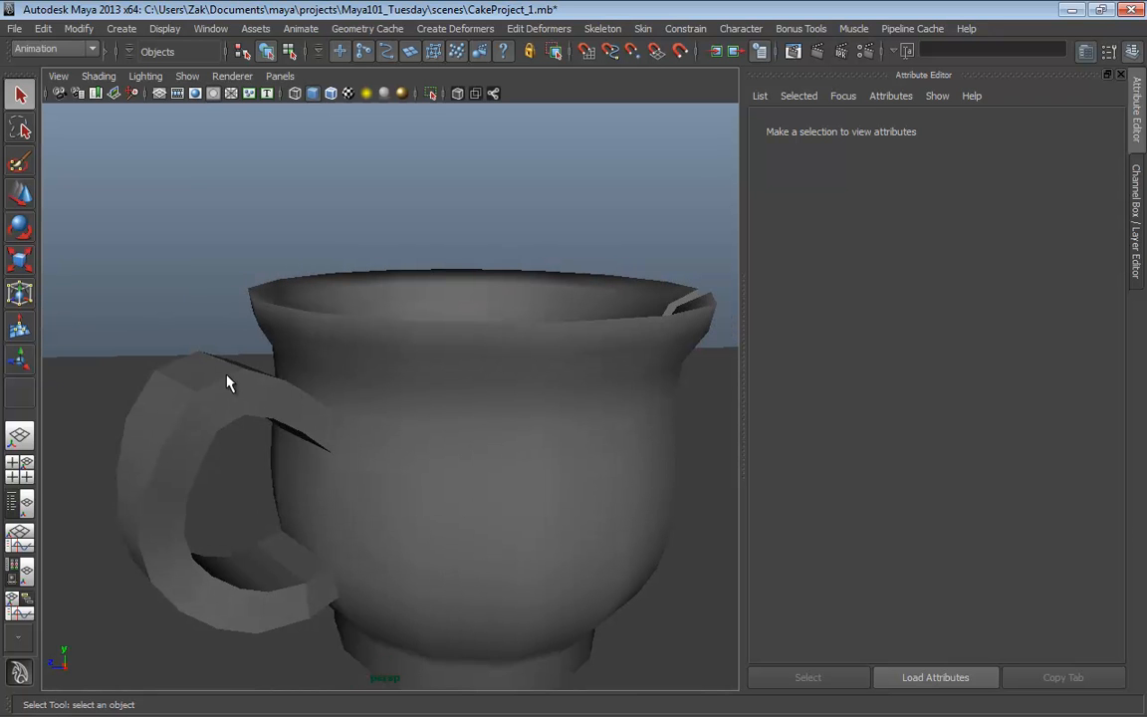
pyautogui.keyDown('alt'); pyautogui.moveTo(185, 530); pyautogui.dragTo(222, 505); pyautogui.keyUp('alt')
# Select the cup to examine the polygon edges on its body, rim and handle, and deselect it.
pyautogui.click(541, 405)
pyautogui.keyDown('alt'); pyautogui.moveTo(541, 398); pyautogui.dragTo(418, 438); pyautogui.keyUp('alt')
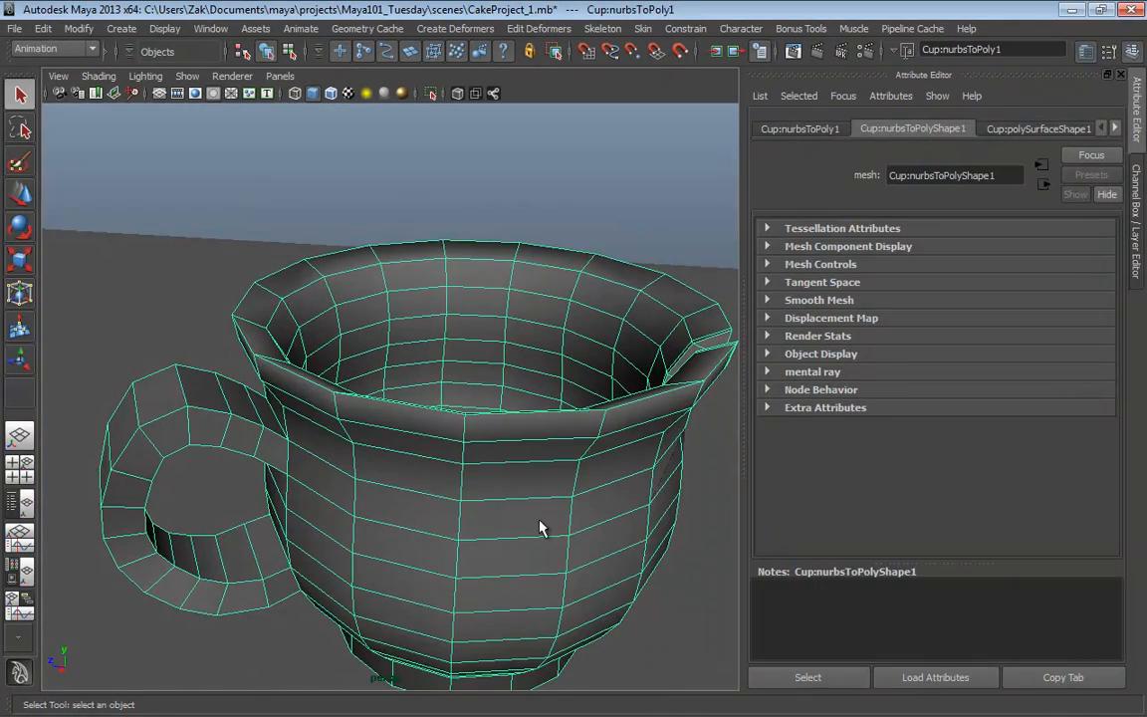
pyautogui.keyDown('alt'); pyautogui.moveTo(541, 528); pyautogui.dragTo(413, 398); pyautogui.keyUp('alt')
pyautogui.click(368, 204)
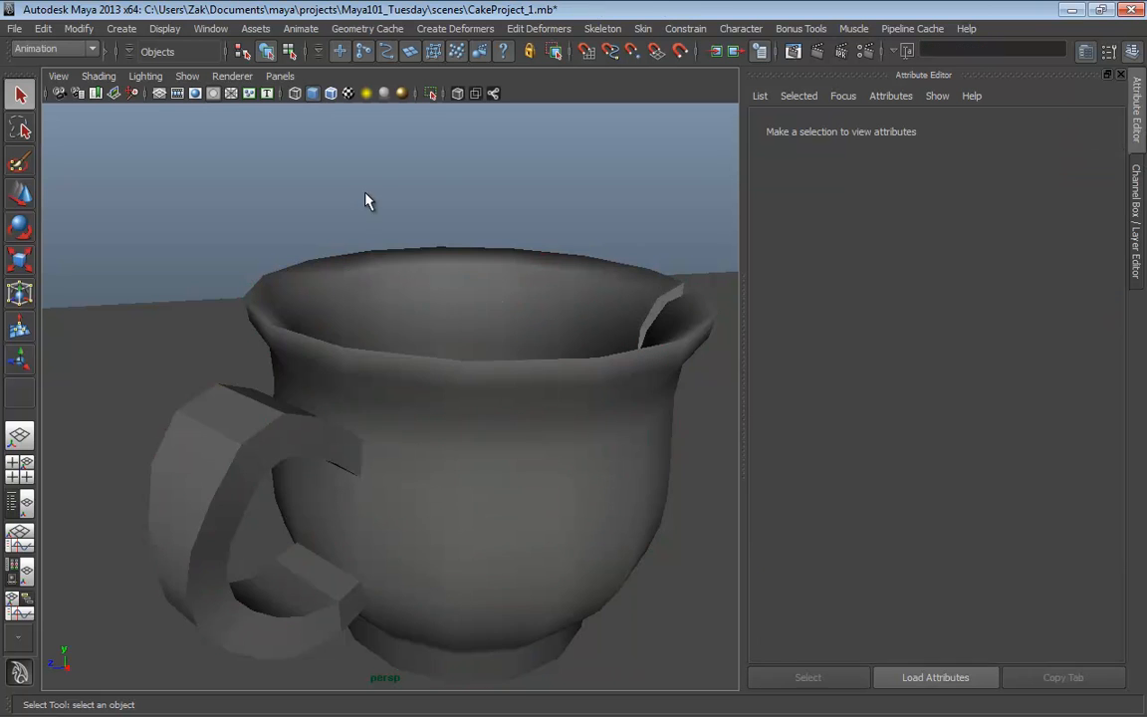
pyautogui.click(494, 441)
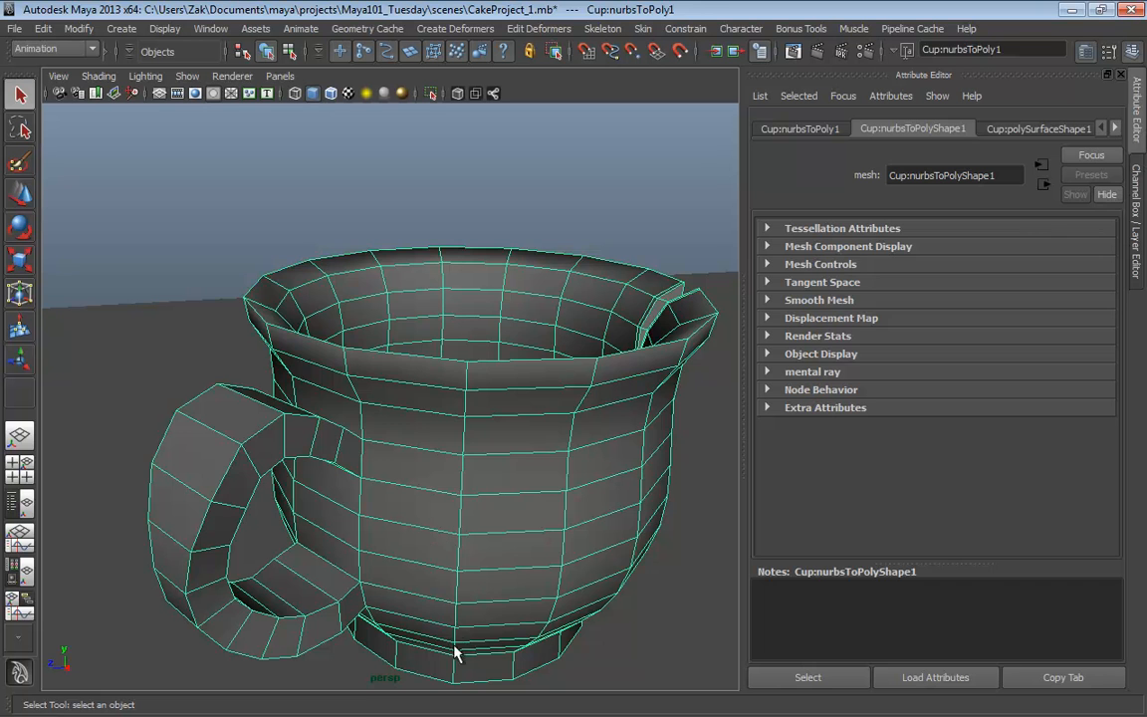
pyautogui.click(445, 210)
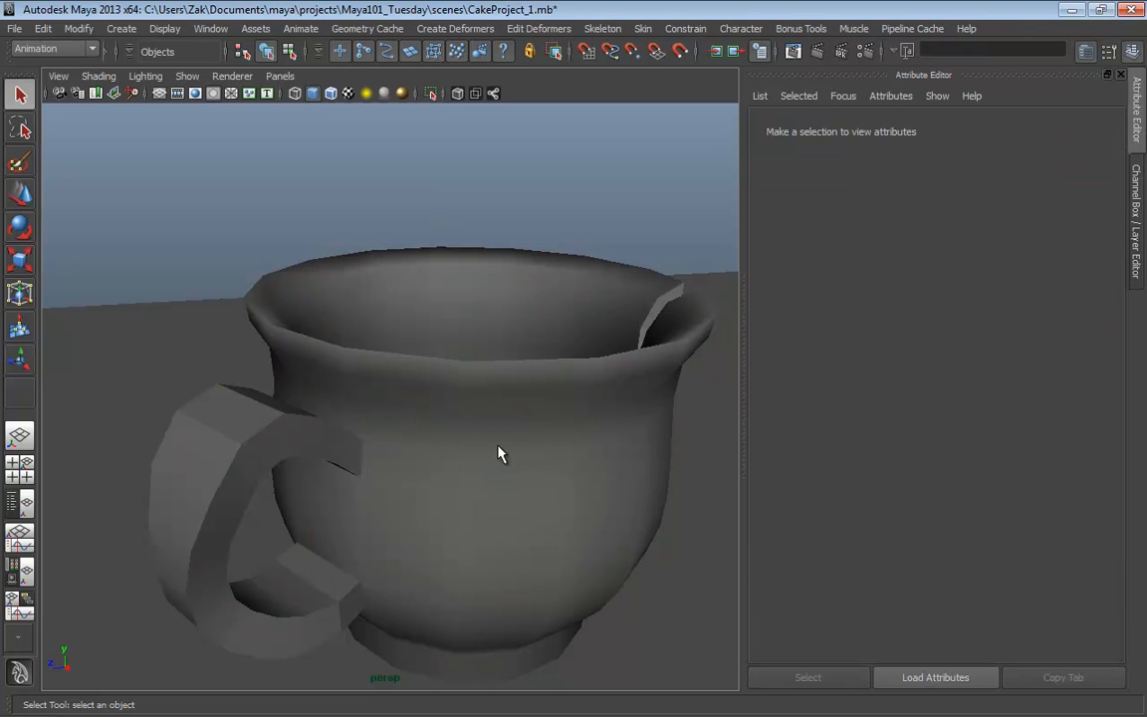
# Preview the selected cup with smooth mesh display and return it to the unsmoothed display.
pyautogui.click(499, 453)
pyautogui.press('3')
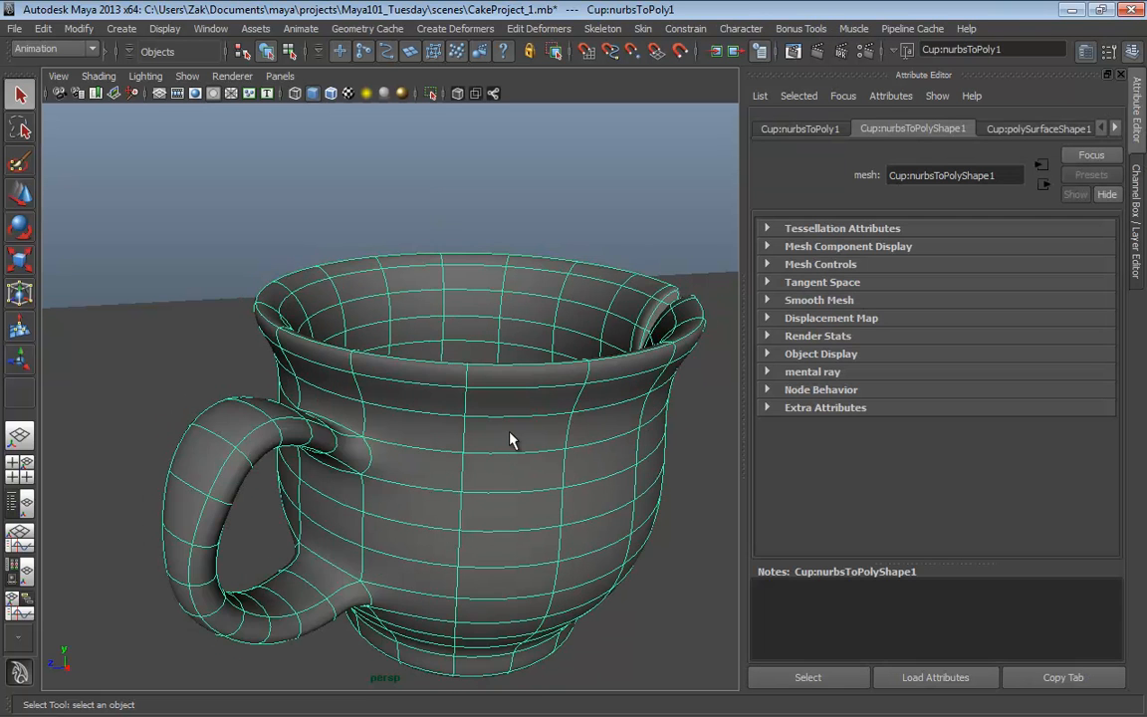
pyautogui.press('1')
# Harden all edges of the selected cup and orbit around its faceted faces.
pyautogui.press('f')
pyautogui.keyDown('alt'); pyautogui.moveTo(453, 413); pyautogui.dragTo(466, 409, button='middle'); pyautogui.keyUp('alt')
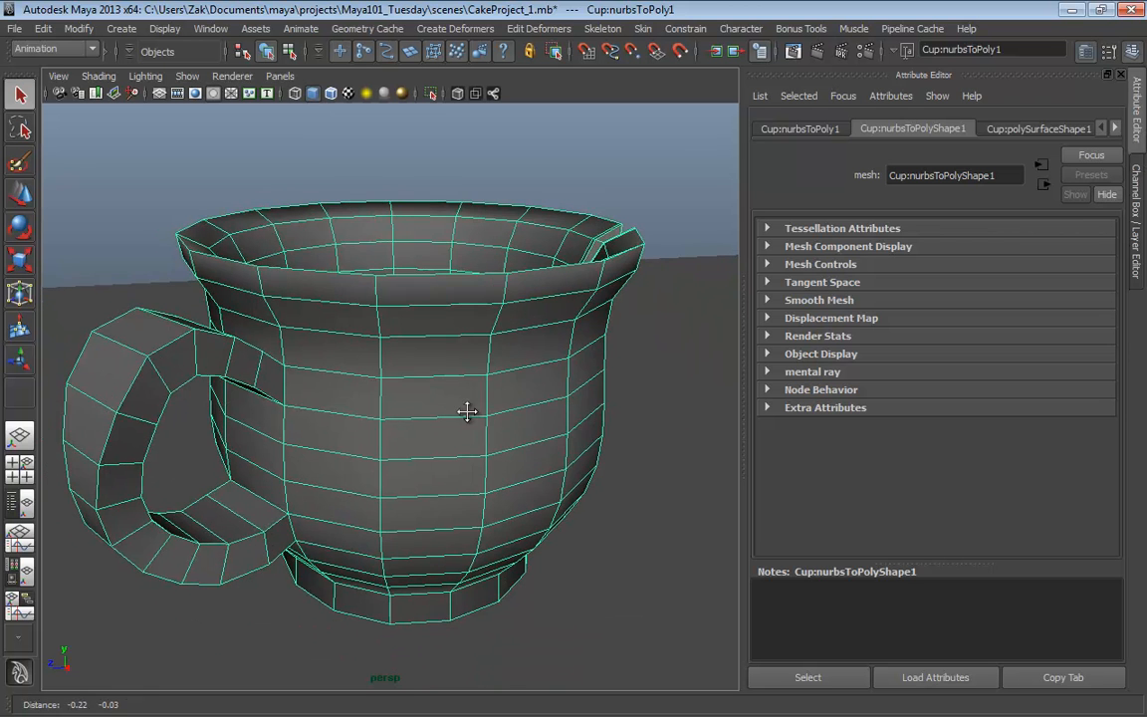
pyautogui.keyDown('alt'); pyautogui.moveTo(466, 409); pyautogui.dragTo(377, 404, button='right'); pyautogui.keyUp('alt')
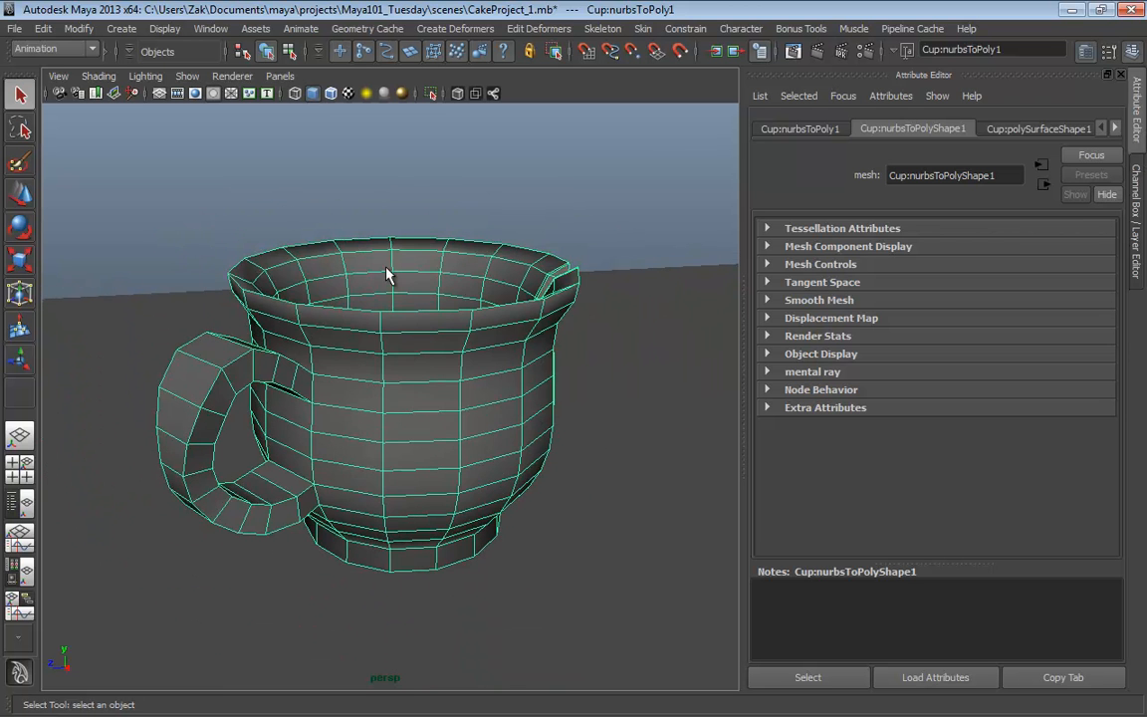
pyautogui.rightClick(389, 276)
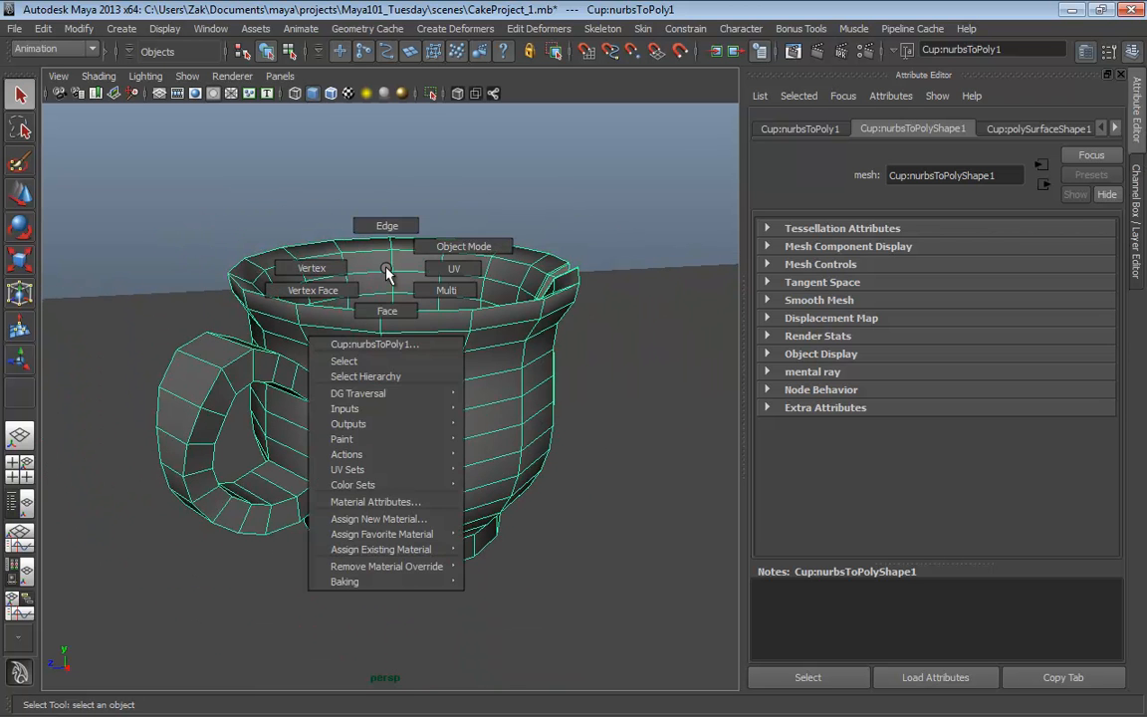
pyautogui.keyDown('shift'); pyautogui.moveTo(389, 274); pyautogui.dragTo(476, 315, button='right'); pyautogui.keyUp('shift')
pyautogui.press('F8')
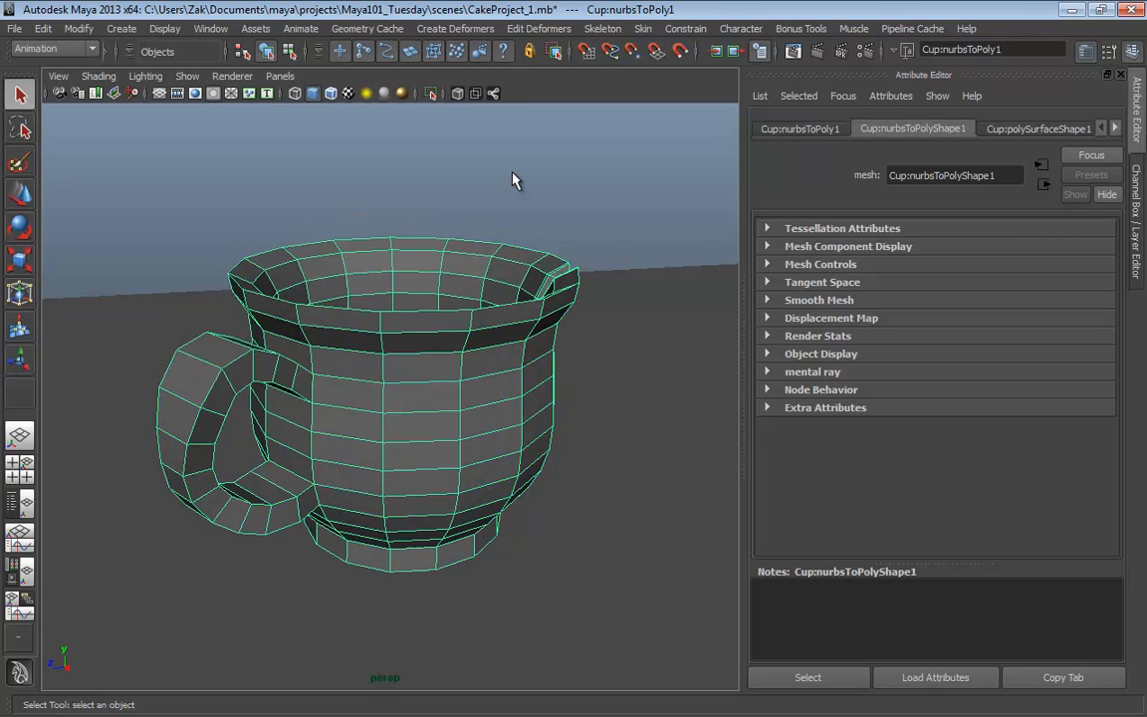
pyautogui.click(513, 179)
pyautogui.keyDown('alt'); pyautogui.moveTo(514, 180); pyautogui.dragTo(400, 353); pyautogui.keyUp('alt')
pyautogui.click(417, 337)
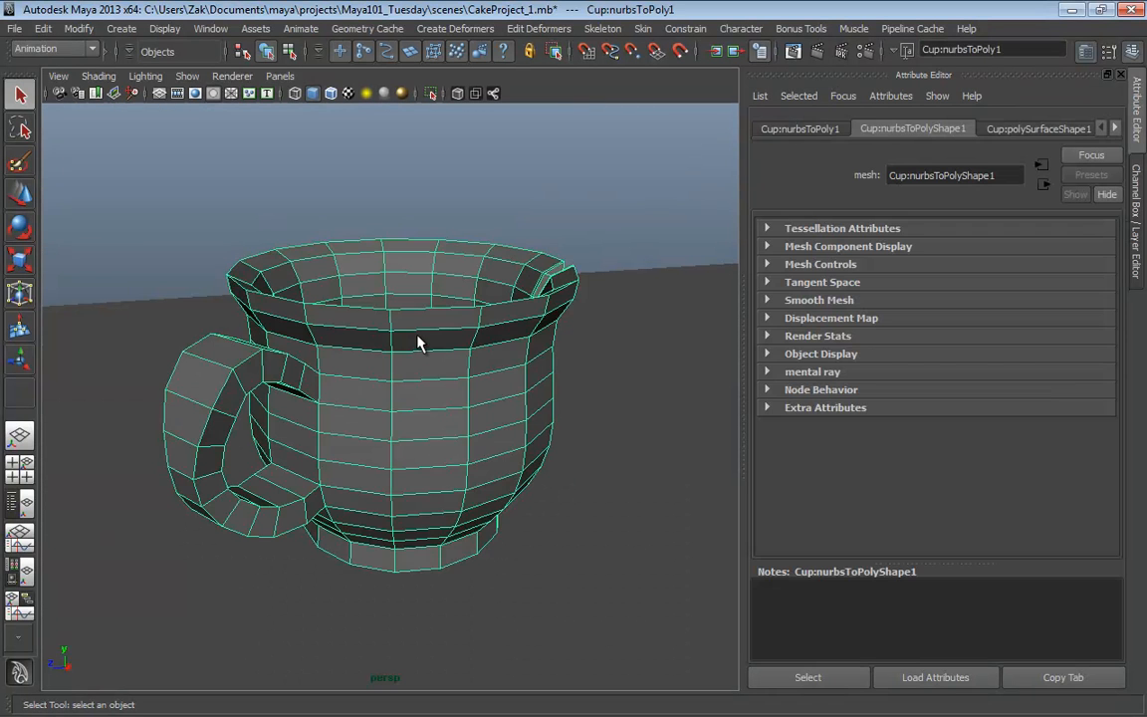
# Soften all of the cup's edges, deselect it and inspect the shading around the handle.
pyautogui.keyDown('shift'); pyautogui.moveTo(418, 335); pyautogui.dragTo(526, 330, button='right'); pyautogui.keyUp('shift')
pyautogui.click(513, 179)
pyautogui.moveTo(513, 179)
pyautogui.keyDown('alt'); pyautogui.mouseDown()
pyautogui.moveTo(500, 250)
pyautogui.moveTo(417, 187)
pyautogui.moveTo(448, 225)
pyautogui.moveTo(530, 205)
pyautogui.moveTo(495, 186)
pyautogui.mouseUp(); pyautogui.keyUp('alt')
pyautogui.keyDown('alt'); pyautogui.moveTo(336, 357); pyautogui.dragTo(414, 430, button='middle'); pyautogui.keyUp('alt')
pyautogui.keyDown('alt'); pyautogui.moveTo(414, 430); pyautogui.dragTo(361, 422); pyautogui.keyUp('alt')
pyautogui.keyDown('alt'); pyautogui.moveTo(360, 423); pyautogui.dragTo(418, 426, button='right'); pyautogui.keyUp('alt')
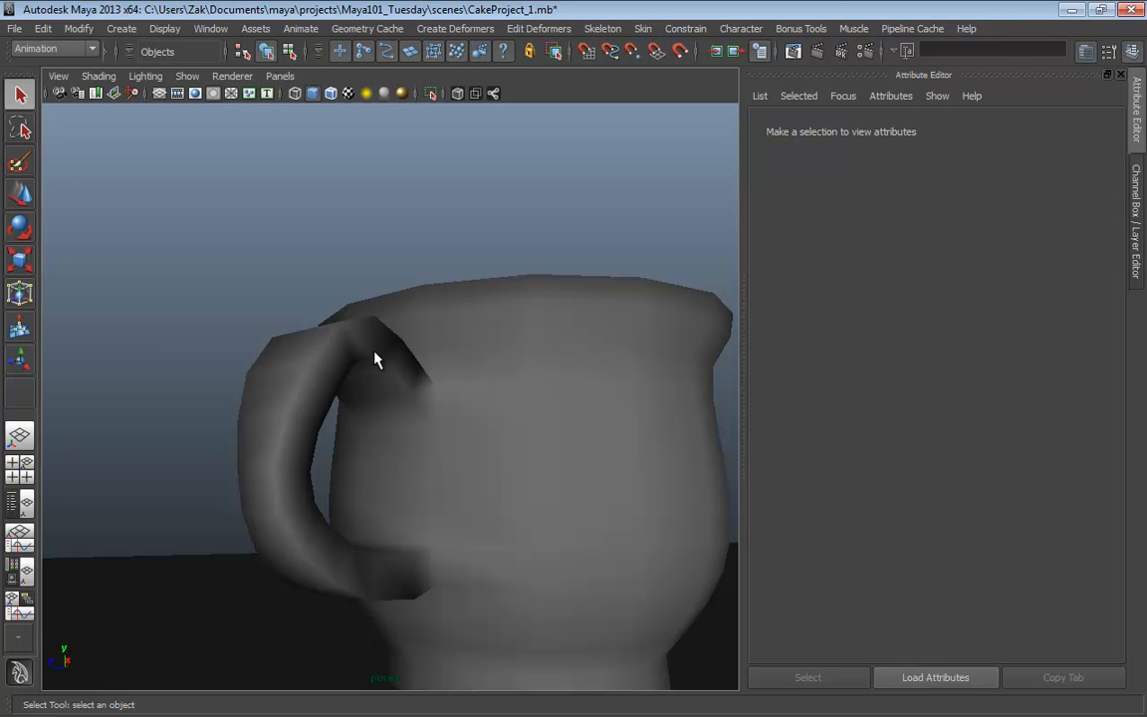
pyautogui.keyDown('alt'); pyautogui.moveTo(389, 343); pyautogui.dragTo(350, 421); pyautogui.keyUp('alt')
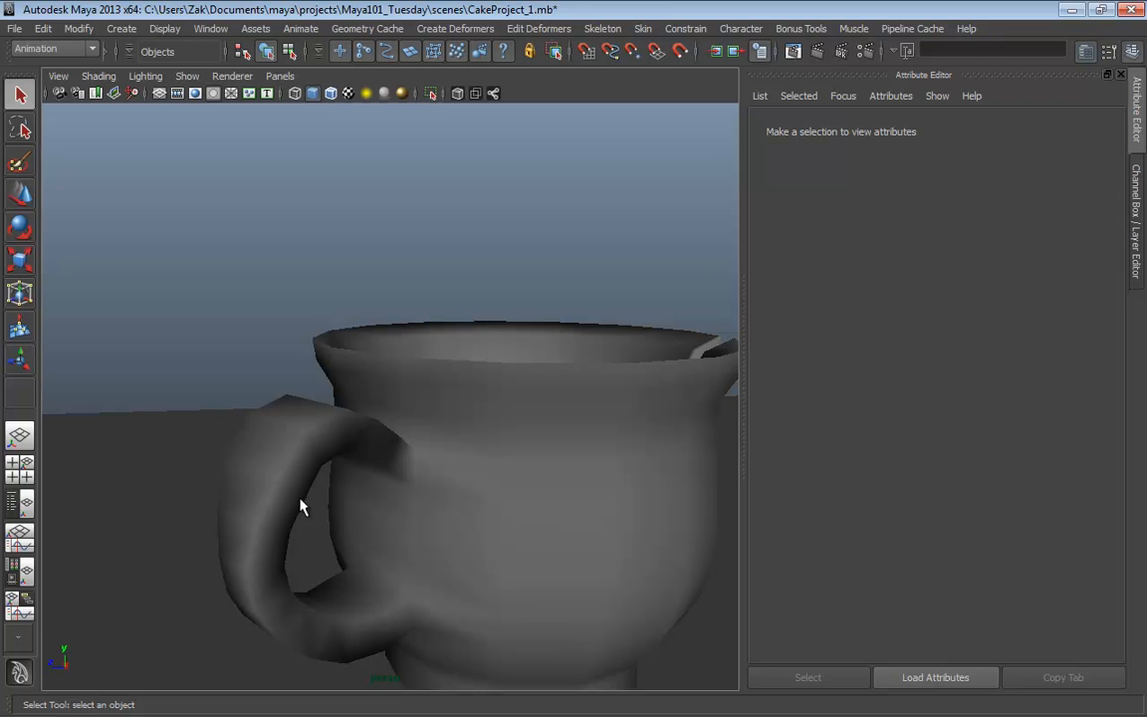
# Harden the run of edges along the upper side of the cup's handle, selecting them with soft selection turned off.
pyautogui.click(349, 443)
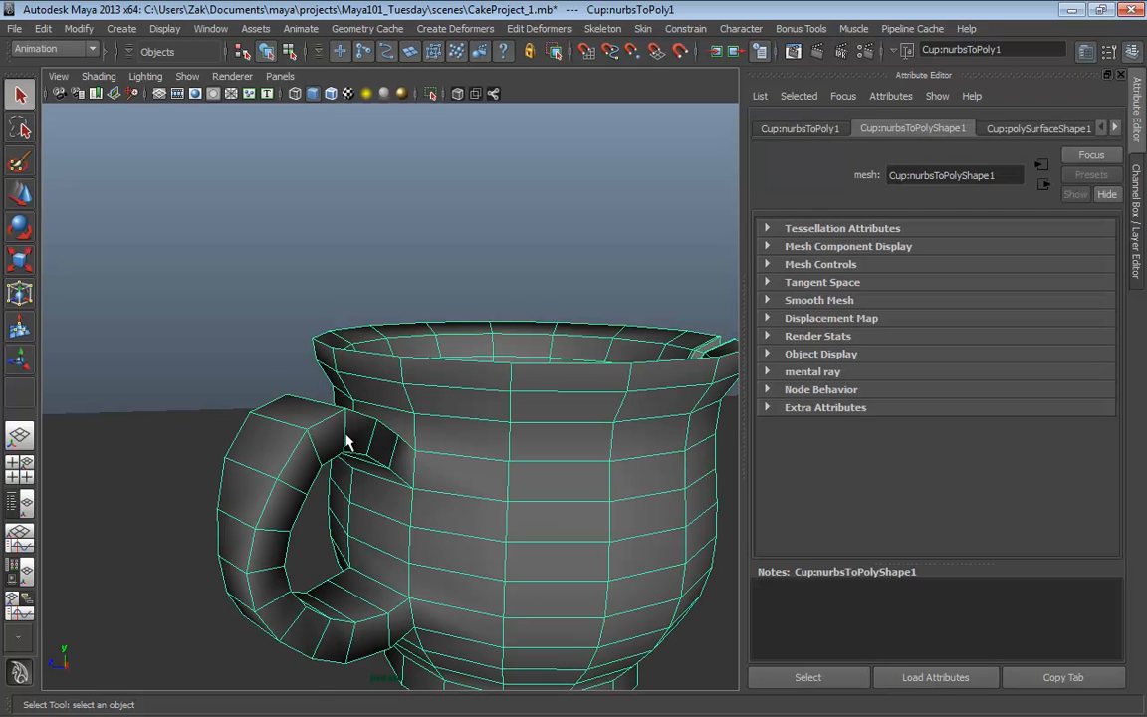
pyautogui.moveTo(345, 396); pyautogui.dragTo(336, 376, button='right')
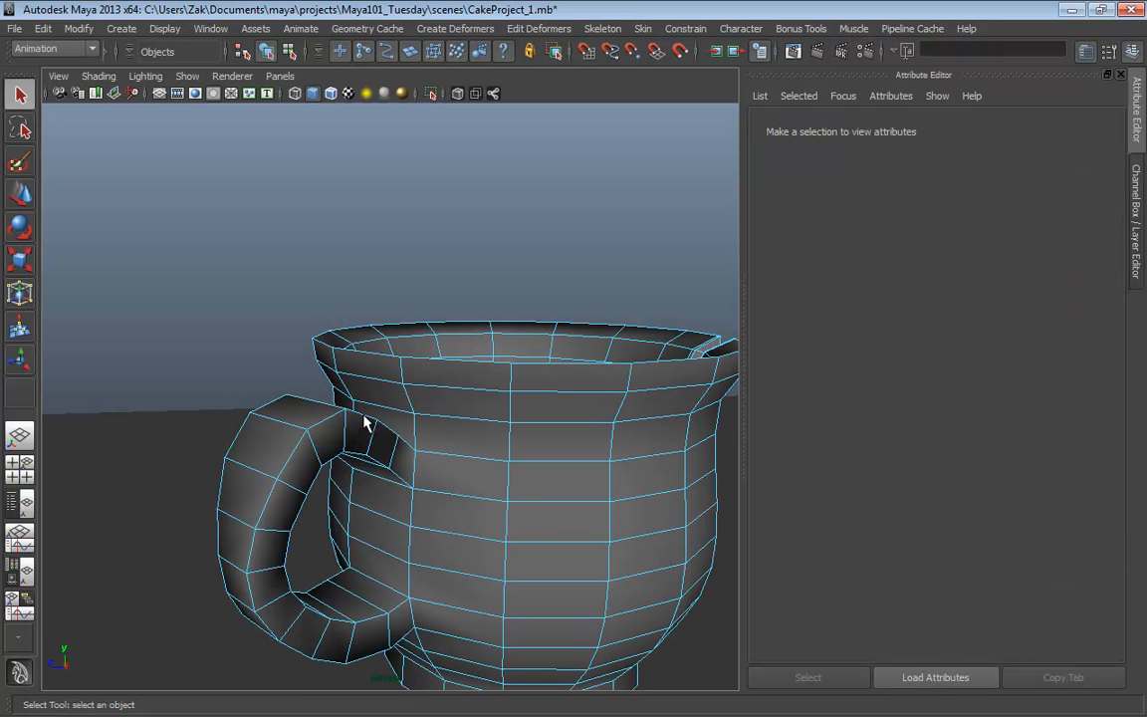
pyautogui.keyDown('alt'); pyautogui.moveTo(331, 383); pyautogui.dragTo(356, 485); pyautogui.keyUp('alt')
pyautogui.click(327, 495)
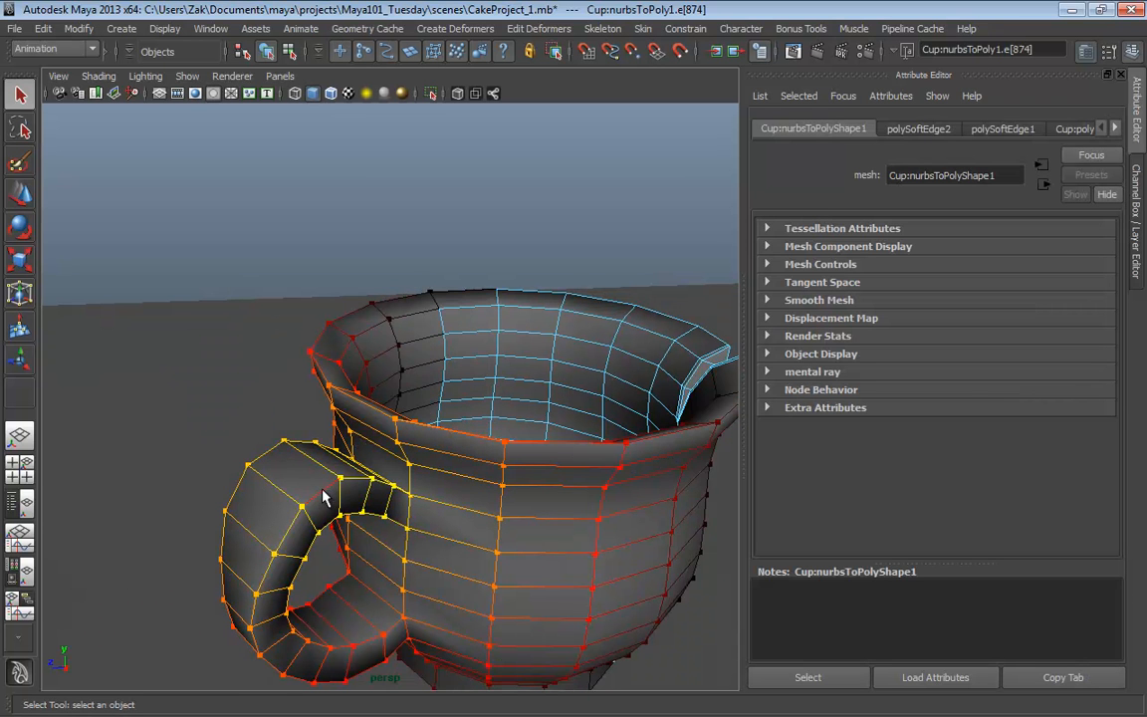
pyautogui.keyDown('shift'); pyautogui.click(323, 491); pyautogui.keyUp('shift')
pyautogui.press('b')
pyautogui.keyDown('shift'); pyautogui.click(295, 521); pyautogui.keyUp('shift')
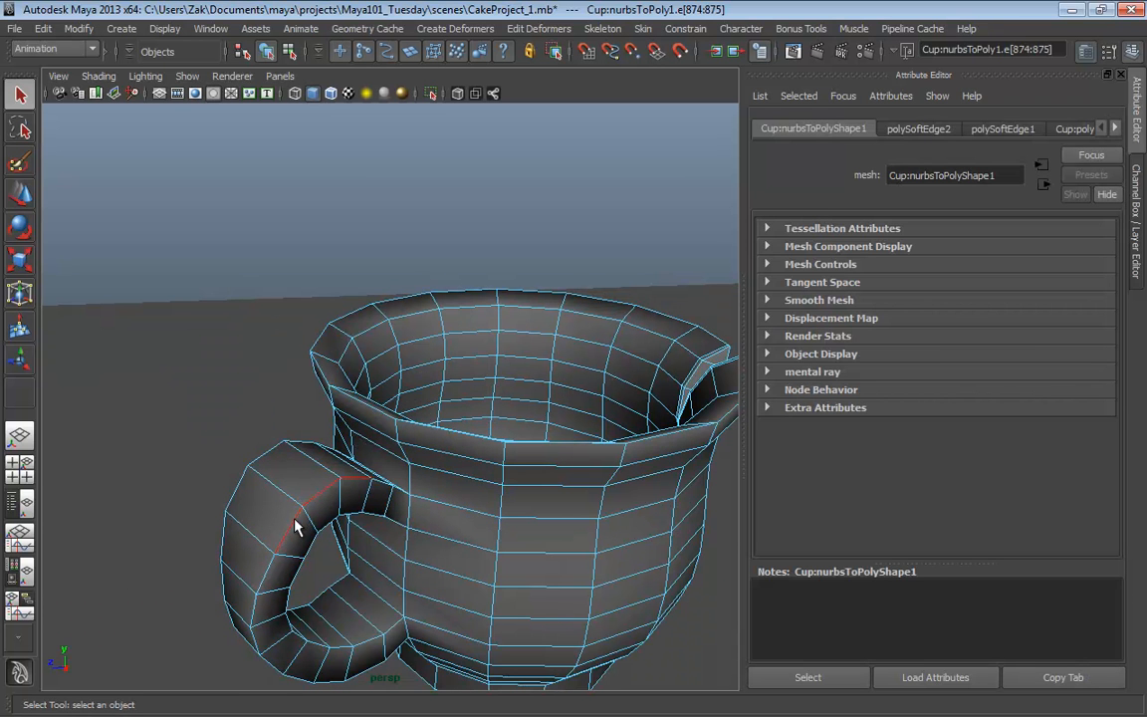
pyautogui.keyDown('shift'); pyautogui.click(266, 583); pyautogui.keyUp('shift')
pyautogui.keyDown('shift'); pyautogui.rightClick(267, 408); pyautogui.keyUp('shift')
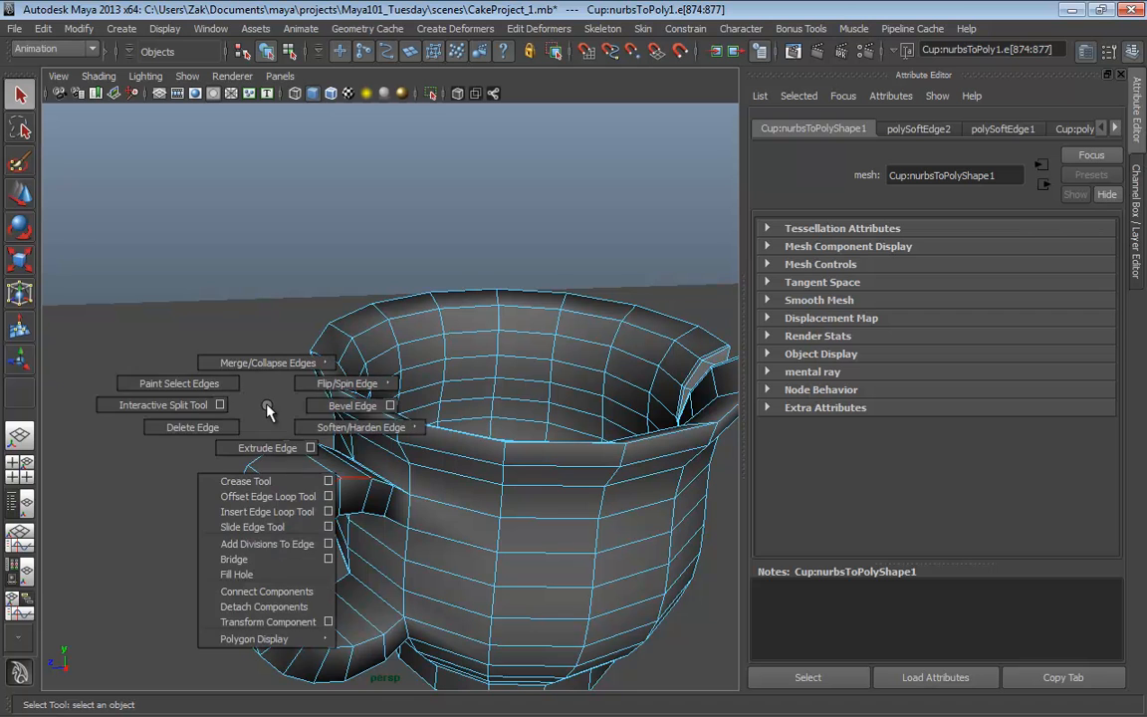
pyautogui.moveTo(339, 418)
pyautogui.click(394, 440)
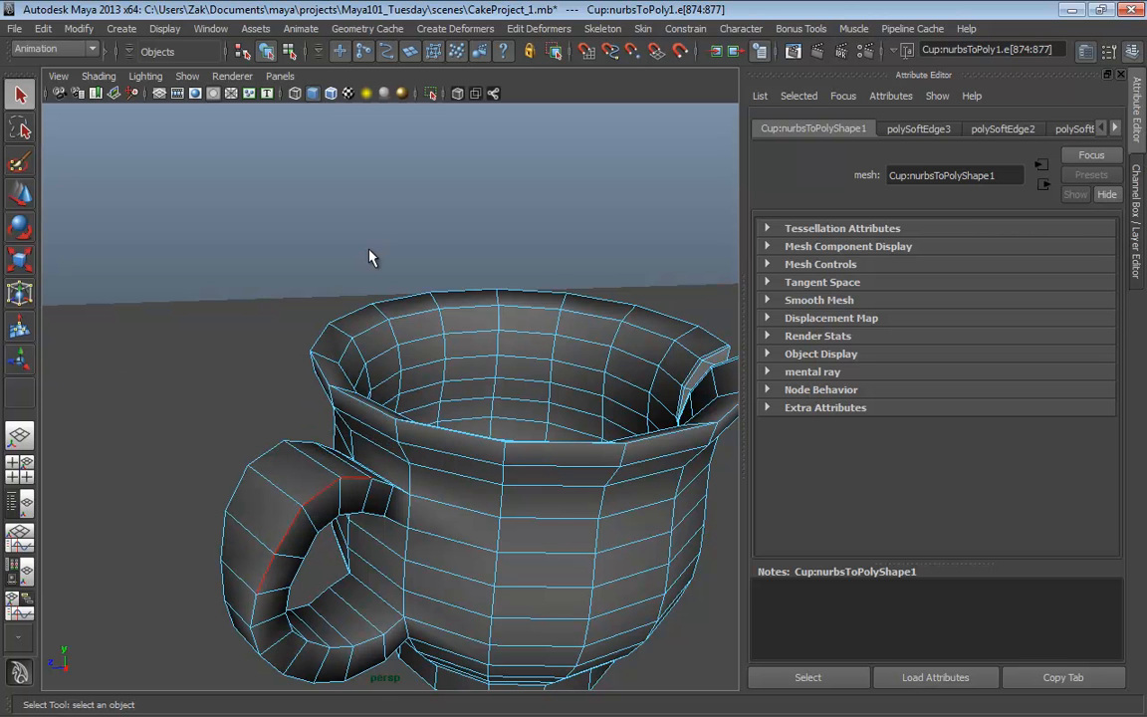
# Return to object mode, clear the selection and inspect the handle's shading on the whole cup.
pyautogui.press('F8')
pyautogui.press('F8')
pyautogui.click(372, 204)
pyautogui.keyDown('alt'); pyautogui.moveTo(371, 204); pyautogui.dragTo(403, 256); pyautogui.keyUp('alt')
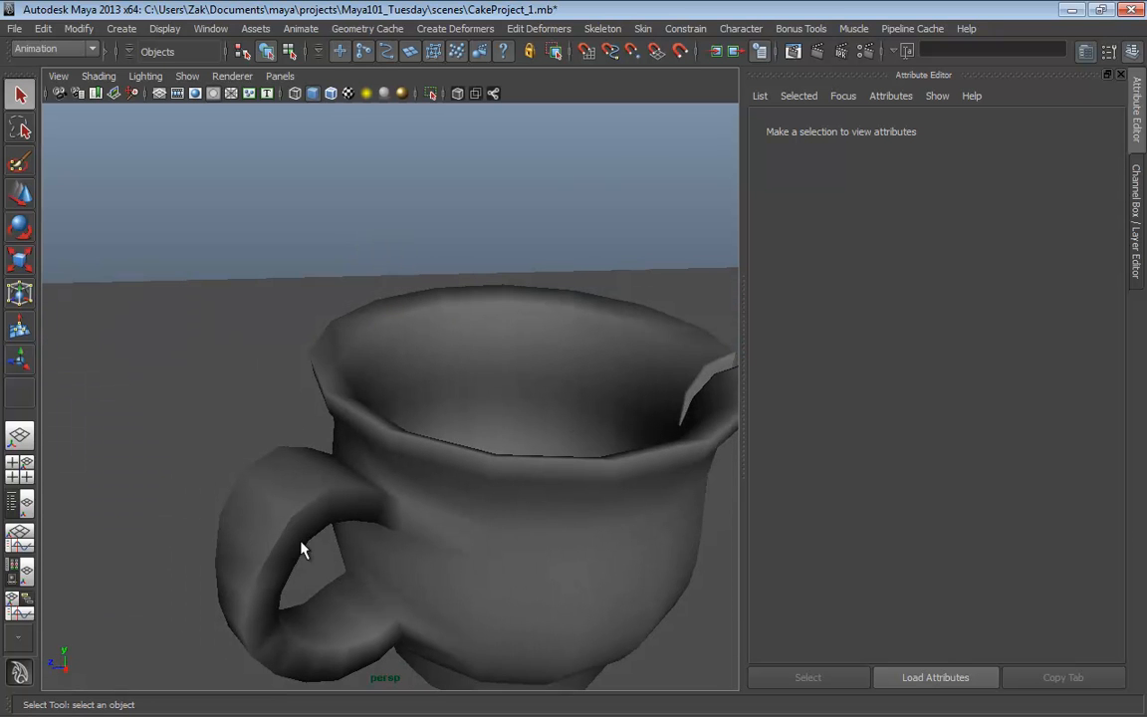
pyautogui.keyDown('alt'); pyautogui.moveTo(481, 529); pyautogui.dragTo(481, 450, button='middle'); pyautogui.keyUp('alt')
pyautogui.keyDown('alt'); pyautogui.moveTo(481, 450); pyautogui.dragTo(365, 461, button='right'); pyautogui.keyUp('alt')
pyautogui.keyDown('alt'); pyautogui.moveTo(597, 488); pyautogui.dragTo(597, 441, button='middle'); pyautogui.keyUp('alt')
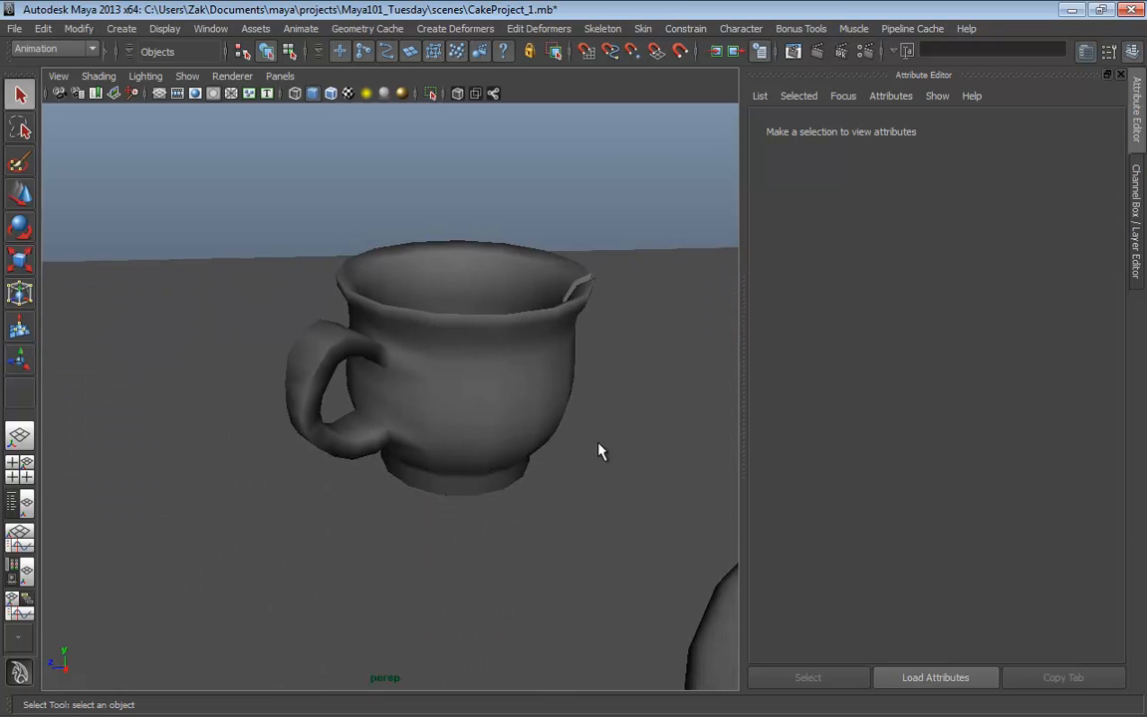
# Select the plate beneath the cake and view it together with the cup and cherry.
pyautogui.keyDown('alt'); pyautogui.moveTo(597, 441); pyautogui.dragTo(479, 453, button='right'); pyautogui.keyUp('alt')
pyautogui.keyDown('alt'); pyautogui.moveTo(479, 461); pyautogui.dragTo(417, 411); pyautogui.keyUp('alt')
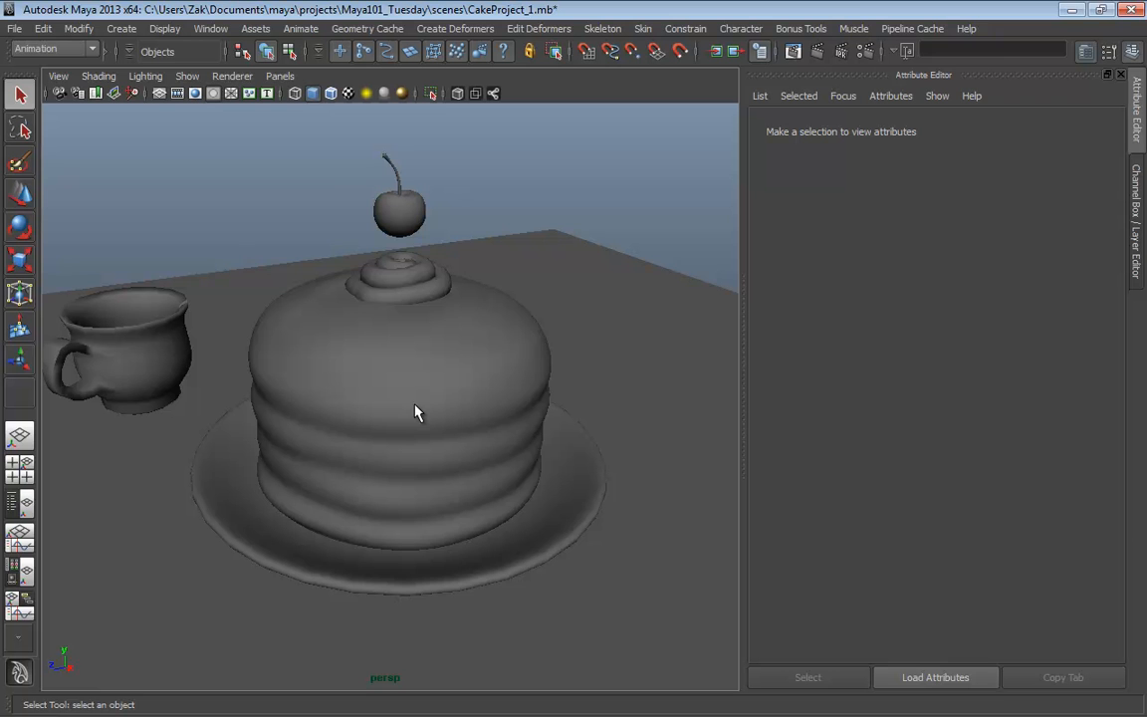
pyautogui.keyDown('alt'); pyautogui.moveTo(386, 323); pyautogui.dragTo(348, 348); pyautogui.keyUp('alt')
pyautogui.click(360, 574)
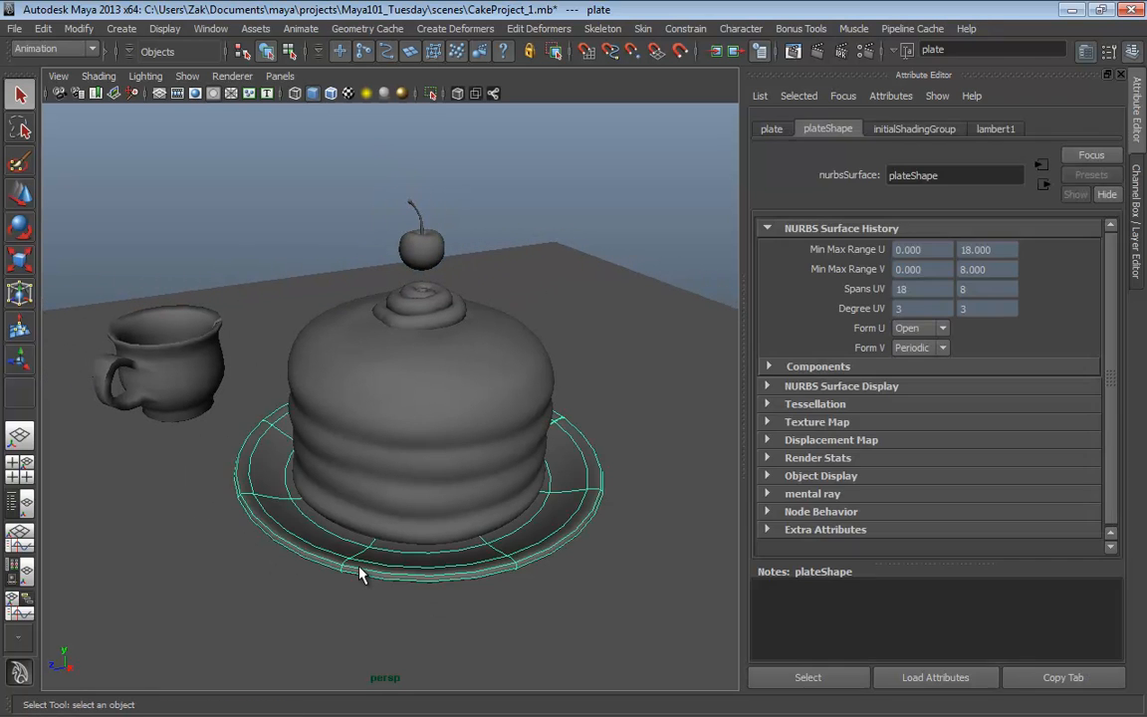
pyautogui.keyDown('alt'); pyautogui.moveTo(361, 575); pyautogui.dragTo(491, 438); pyautogui.keyUp('alt')
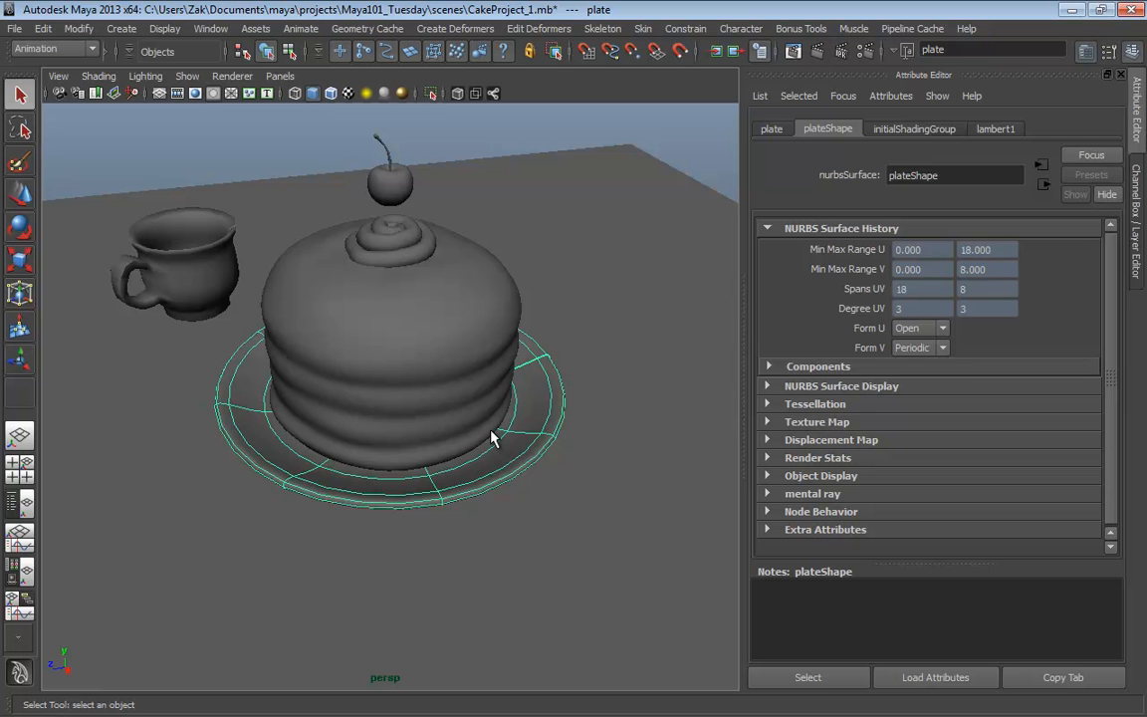
pyautogui.keyDown('alt'); pyautogui.moveTo(494, 436); pyautogui.dragTo(503, 436); pyautogui.keyUp('alt')
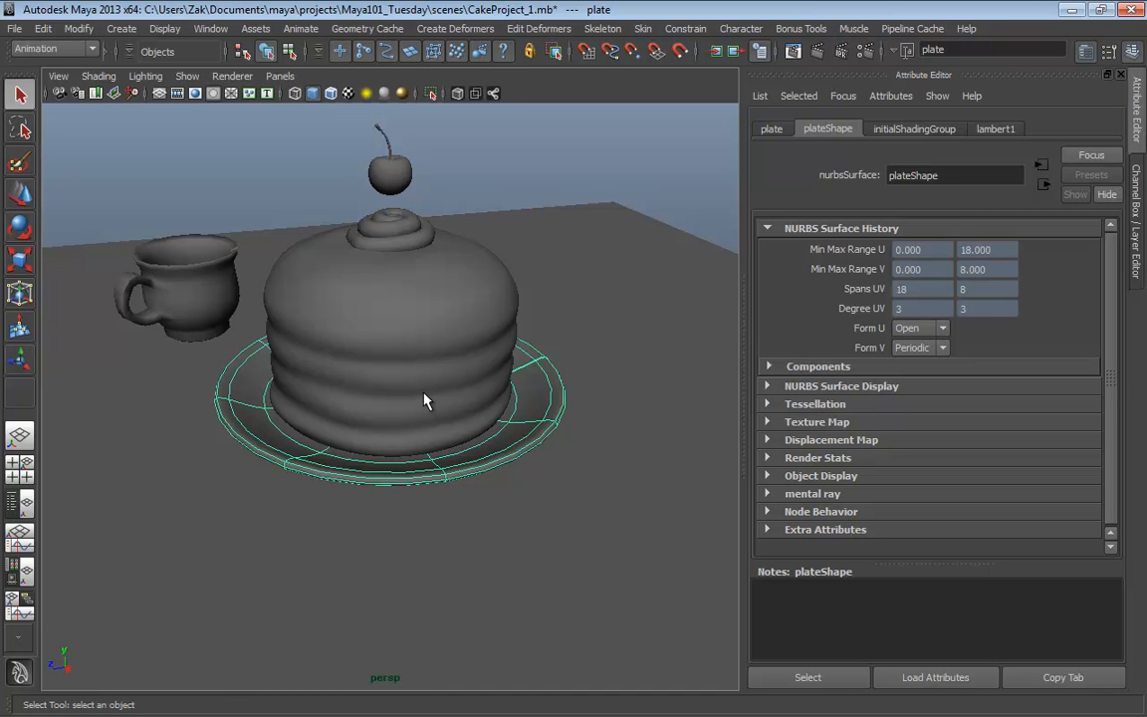
# Change the viewport layout to two stacked panes and make the lower pane slightly taller.
pyautogui.click(281, 77)
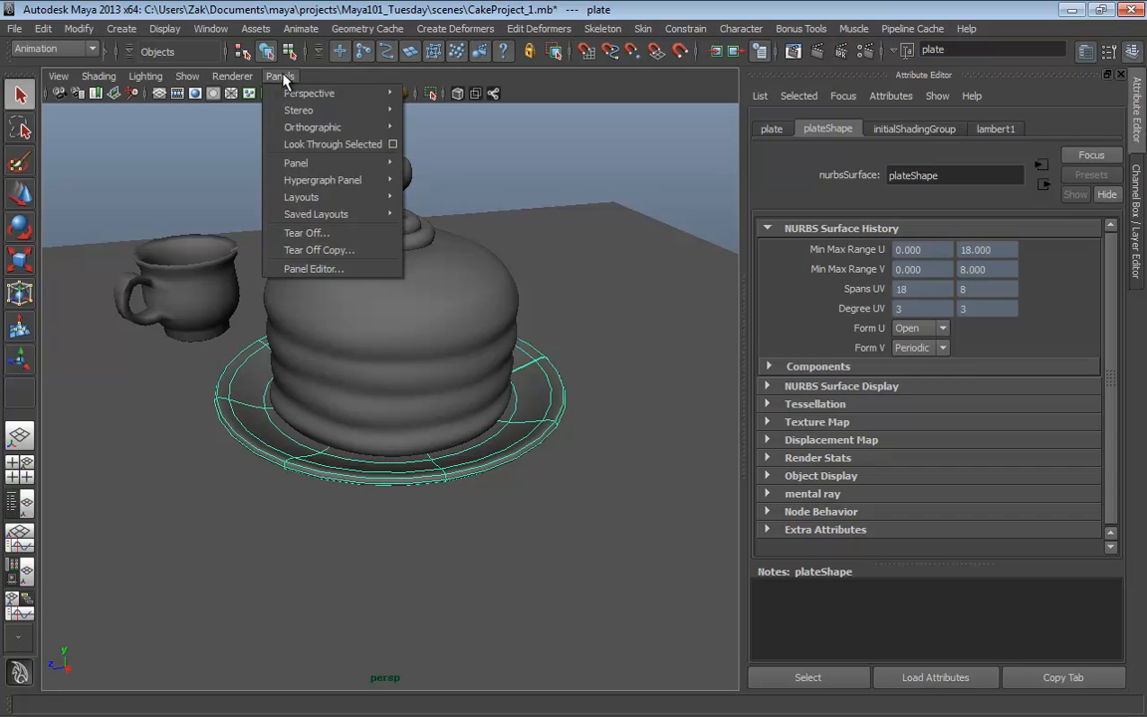
pyautogui.moveTo(339, 196)
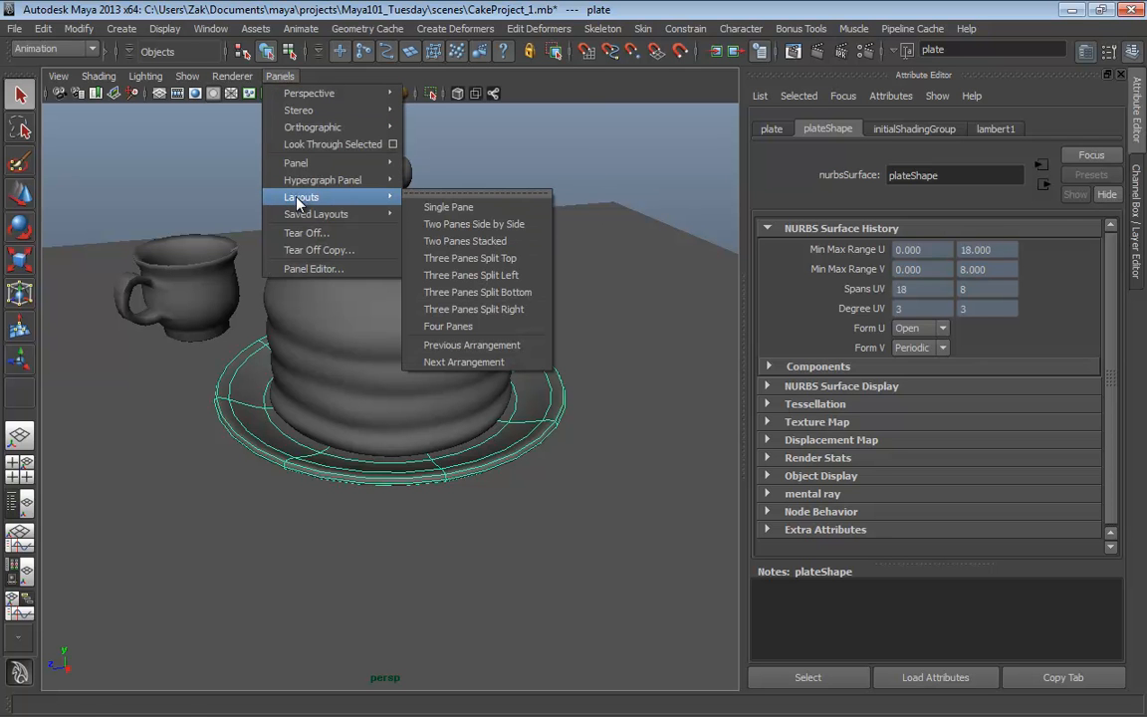
pyautogui.click(507, 250)
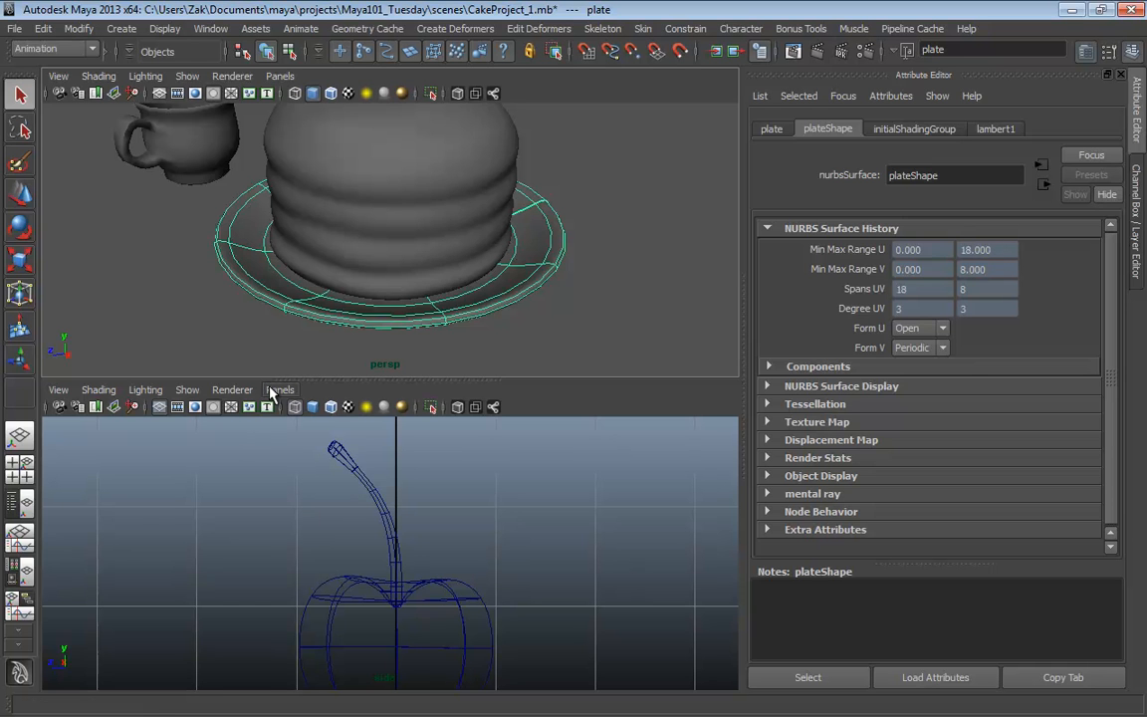
pyautogui.moveTo(348, 379); pyautogui.dragTo(347, 354)
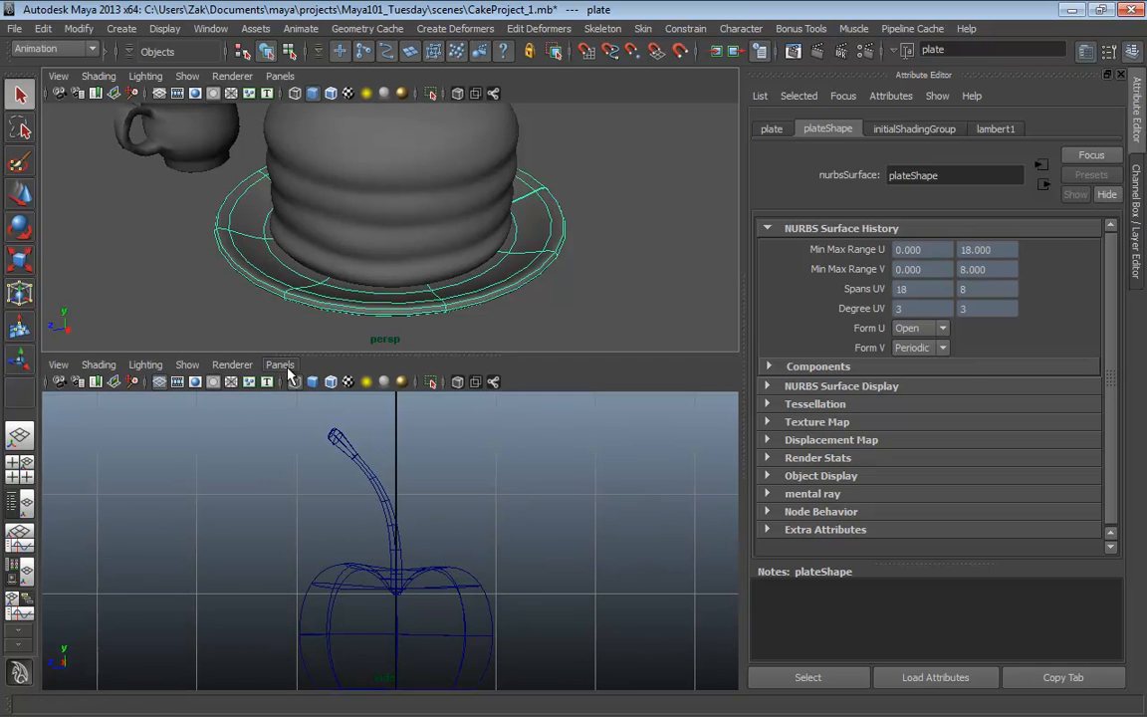
# Show the Hypershade in the lower pane and adjust the divider between the two panes.
pyautogui.click(280, 364)
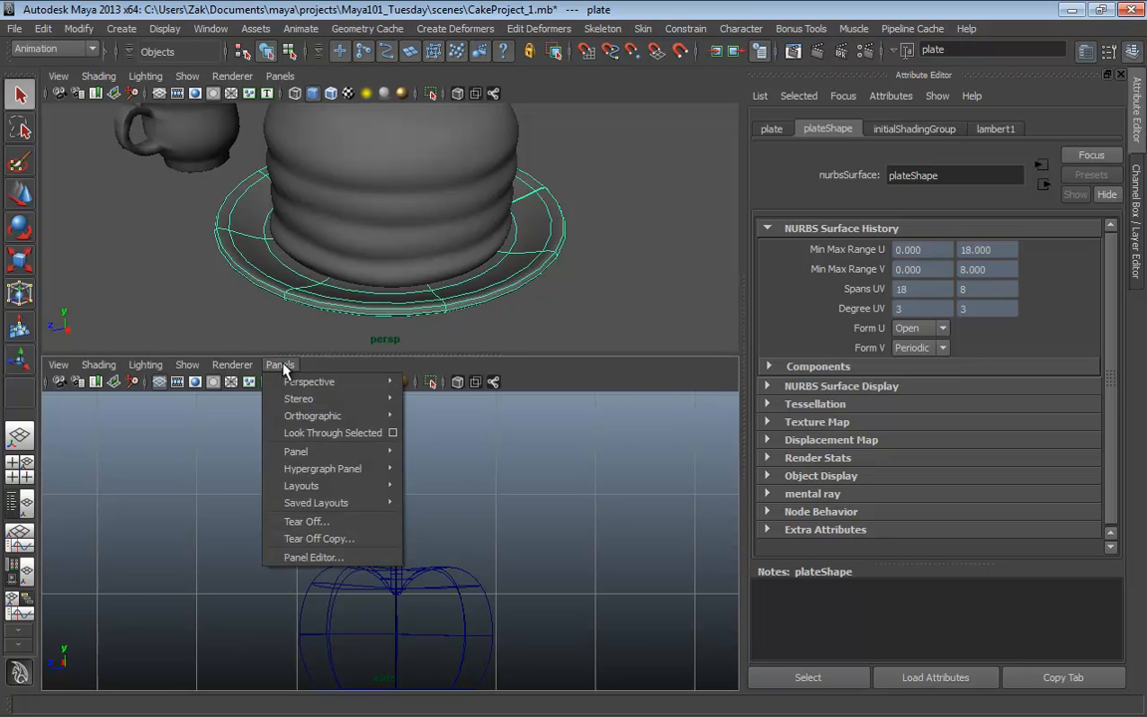
pyautogui.moveTo(298, 457)
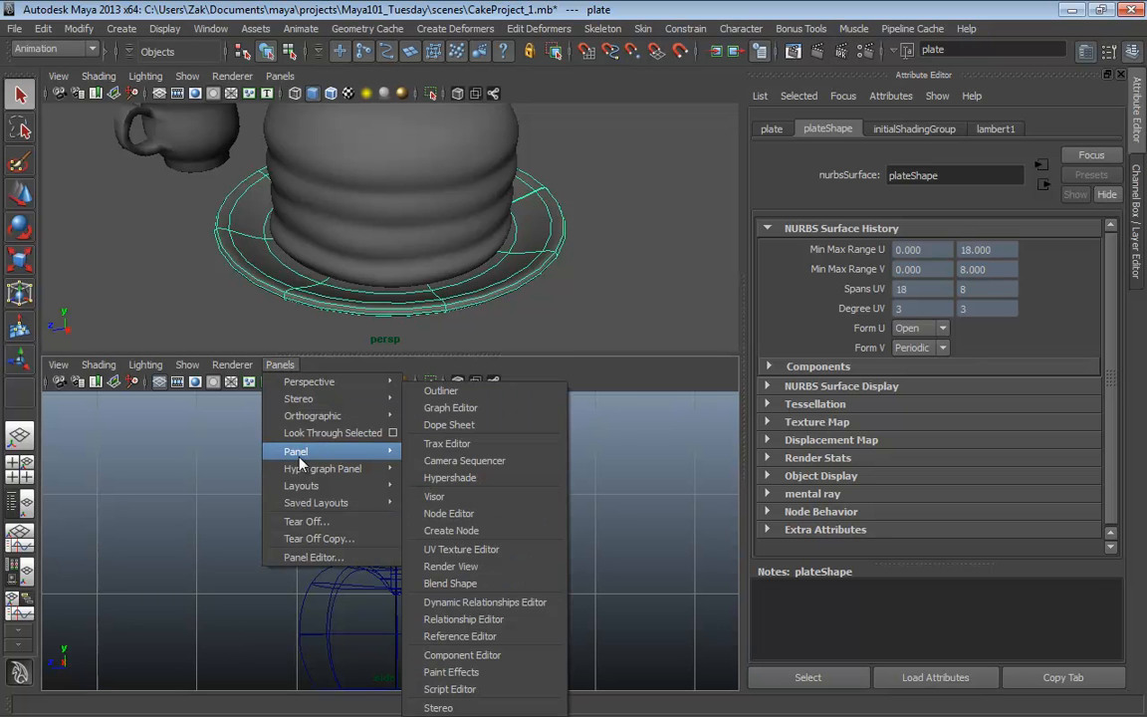
pyautogui.click(450, 477)
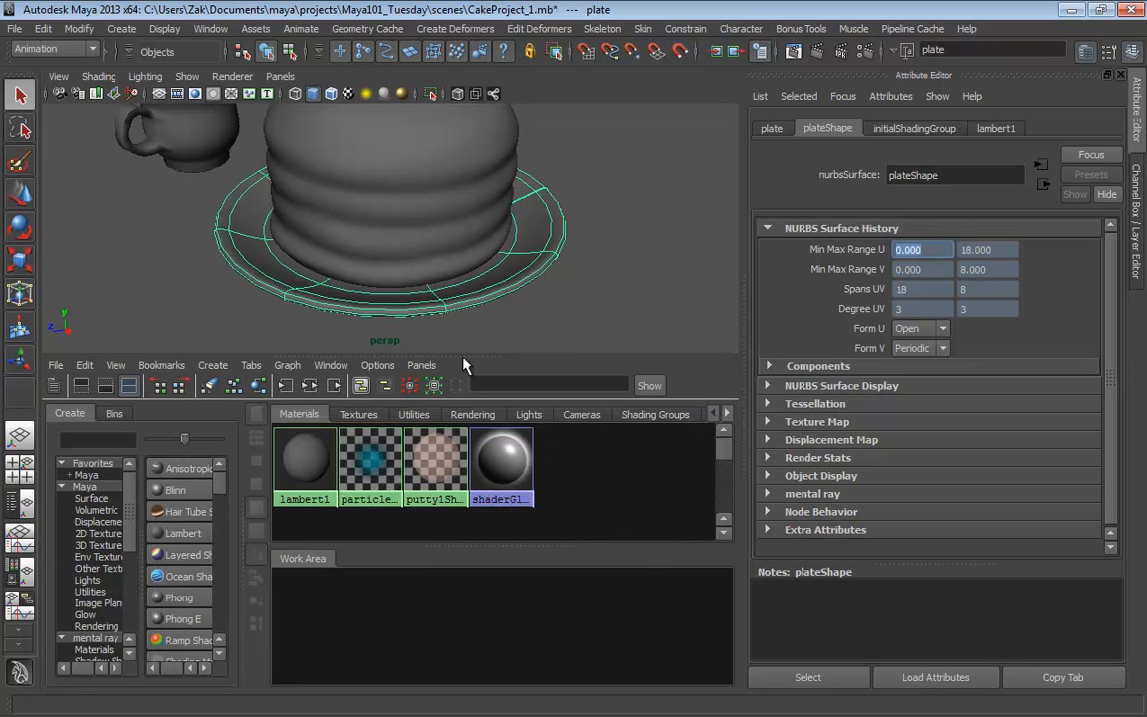
pyautogui.moveTo(461, 355); pyautogui.dragTo(458, 374)
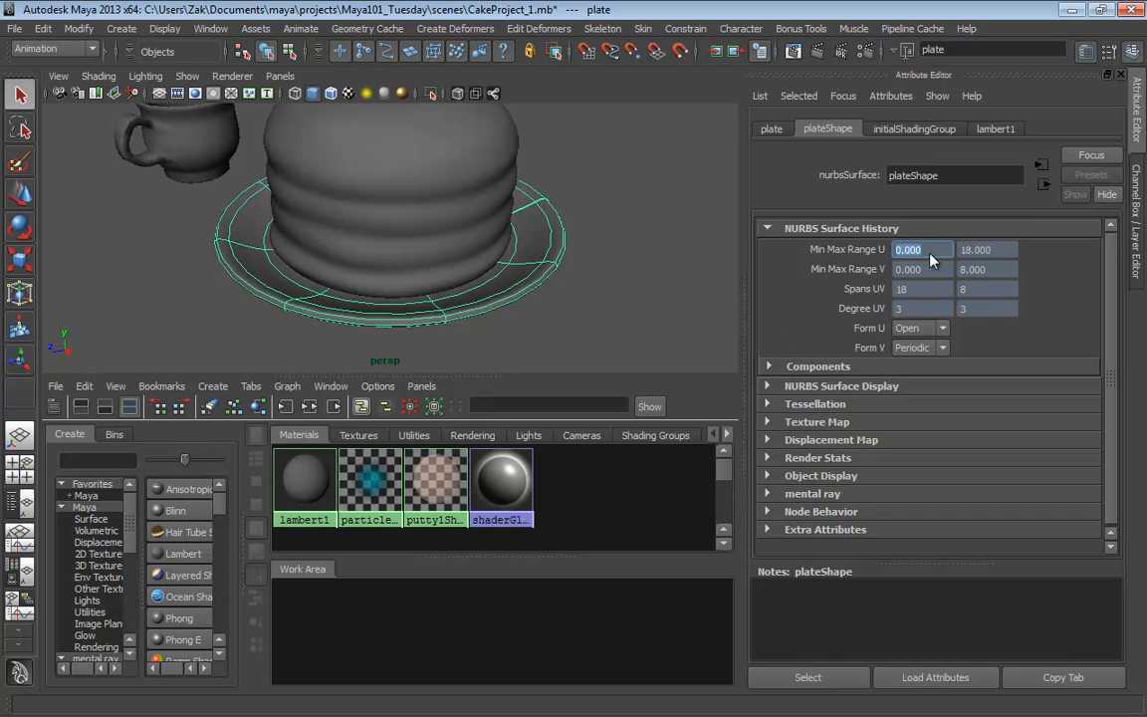
# Hide the Tool Box, Help Line and Status Line to free up workspace.
pyautogui.click(1134, 185)
pyautogui.click(1134, 184)
pyautogui.rightClick(17, 80)
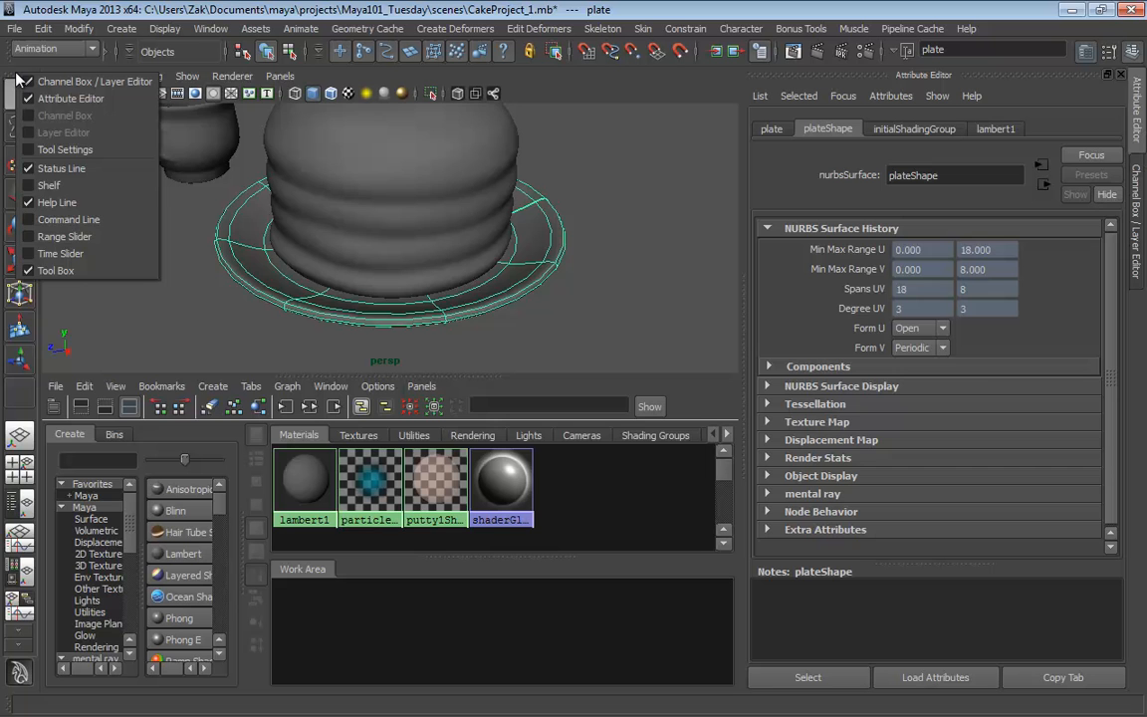
pyautogui.click(56, 270)
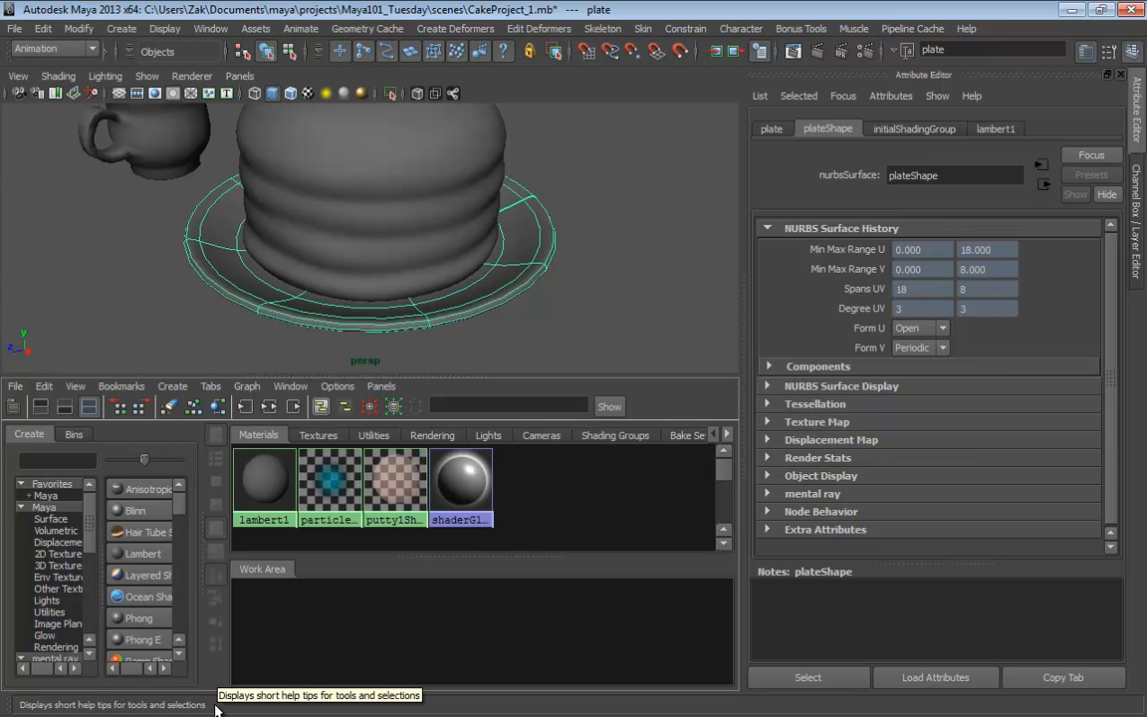
pyautogui.rightClick(7, 703)
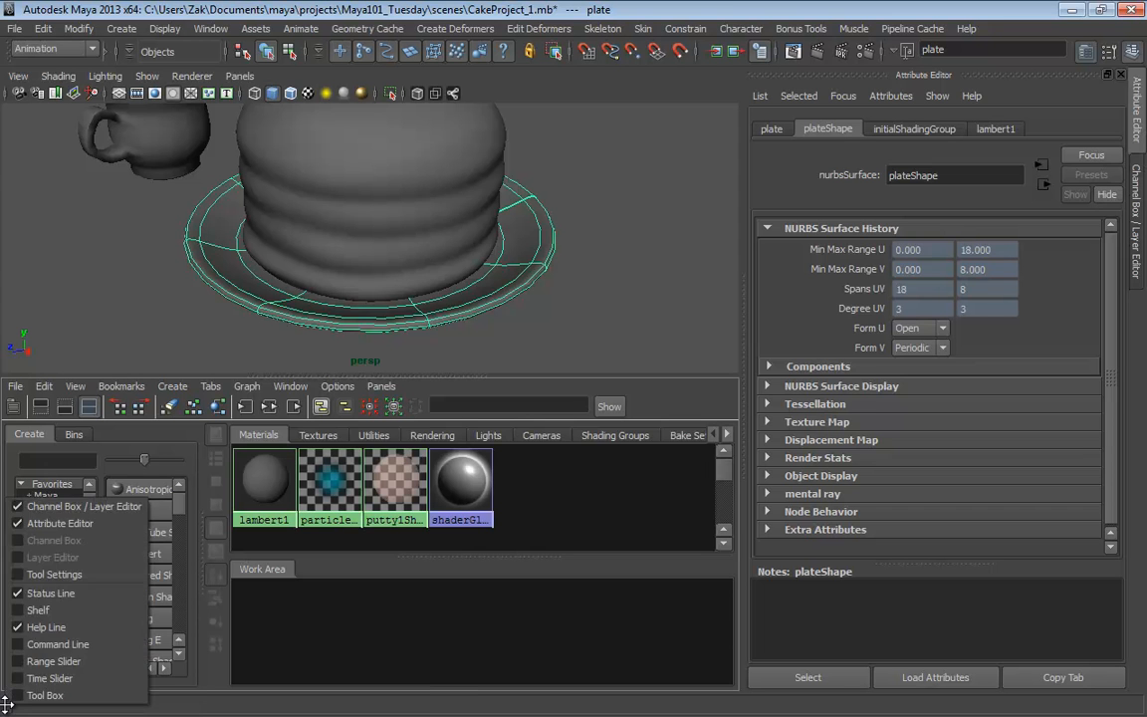
pyautogui.click(44, 628)
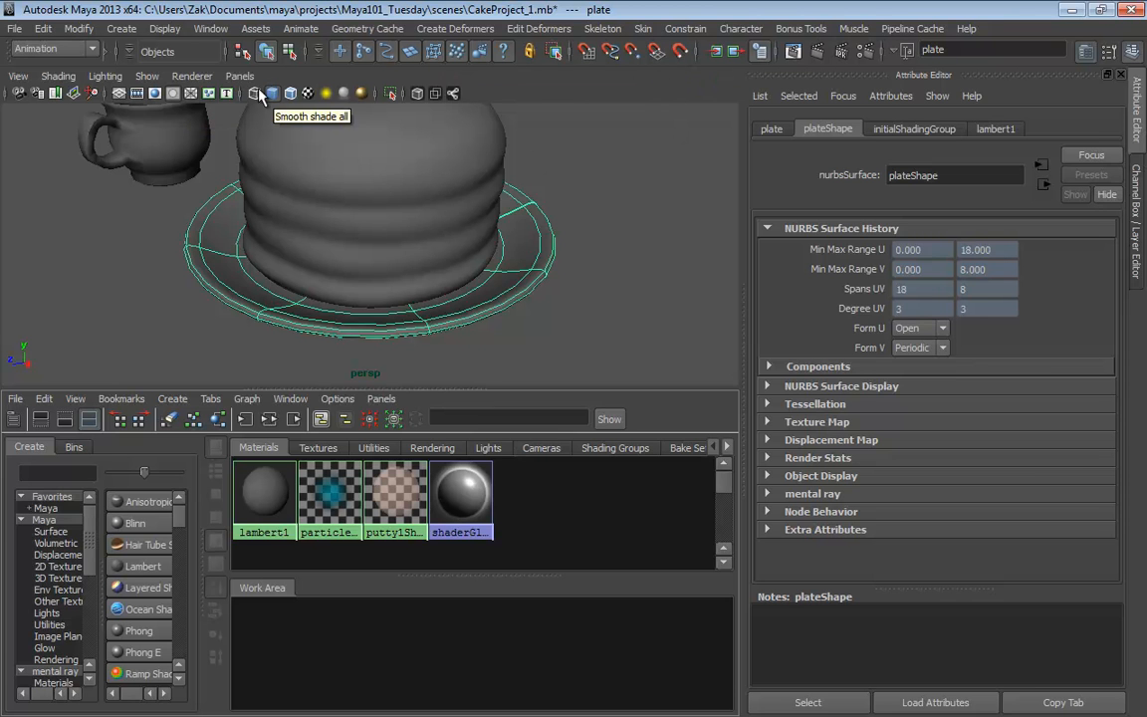
pyautogui.rightClick(17, 60)
pyautogui.click(40, 138)
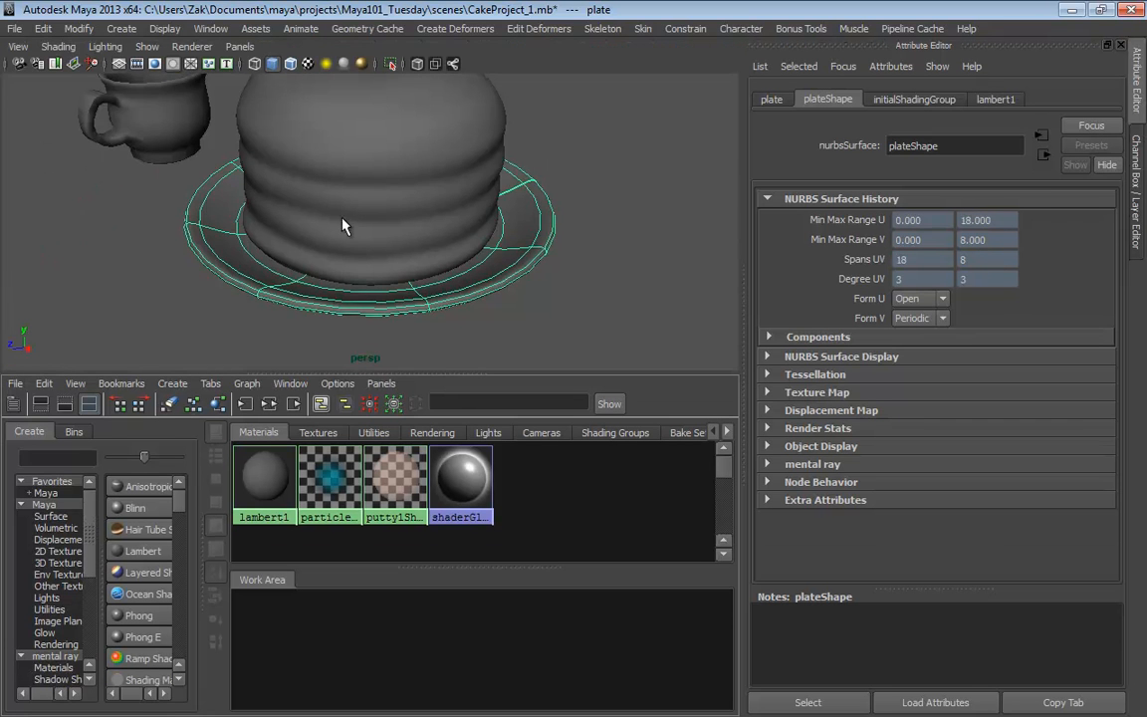
# Frame the cup, cake and cherry in the perspective view and enlarge its pane slightly.
pyautogui.keyDown('alt'); pyautogui.moveTo(380, 223); pyautogui.dragTo(409, 248, button='middle'); pyautogui.keyUp('alt')
pyautogui.keyDown('alt'); pyautogui.moveTo(409, 248); pyautogui.dragTo(292, 243, button='right'); pyautogui.keyUp('alt')
pyautogui.keyDown('alt'); pyautogui.moveTo(314, 236); pyautogui.dragTo(313, 258, button='middle'); pyautogui.keyUp('alt')
pyautogui.keyDown('alt'); pyautogui.moveTo(314, 258); pyautogui.dragTo(328, 264); pyautogui.keyUp('alt')
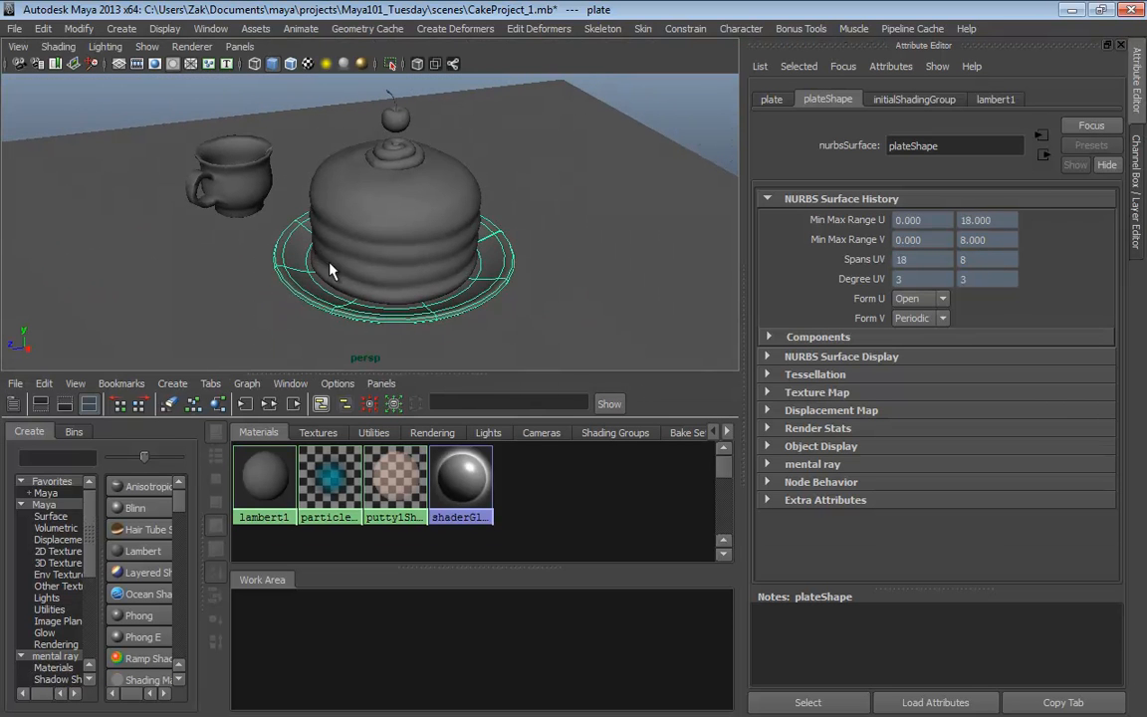
pyautogui.moveTo(417, 373); pyautogui.dragTo(418, 387)
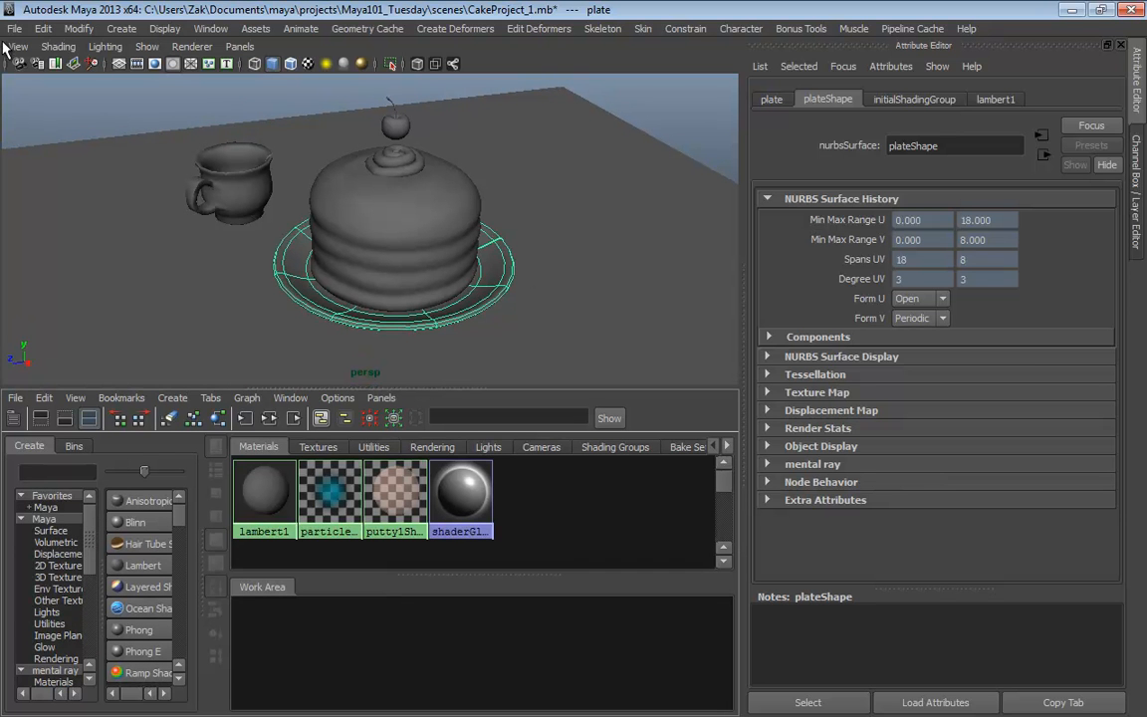
pyautogui.click(161, 30)
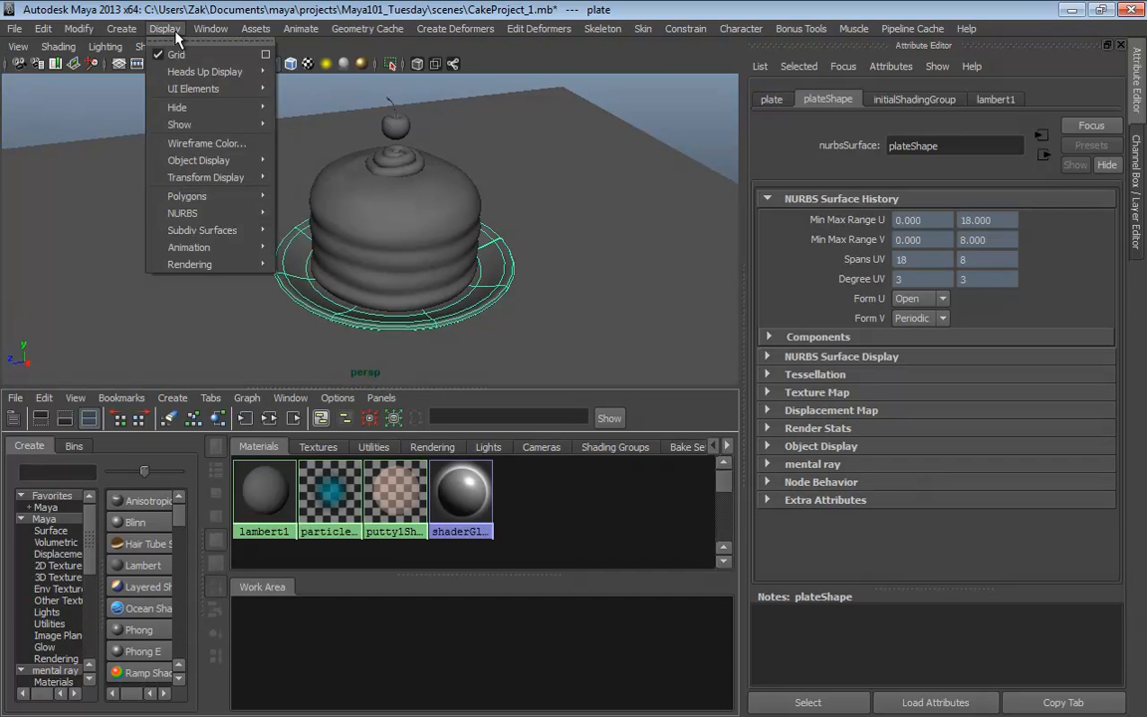
pyautogui.moveTo(165, 88)
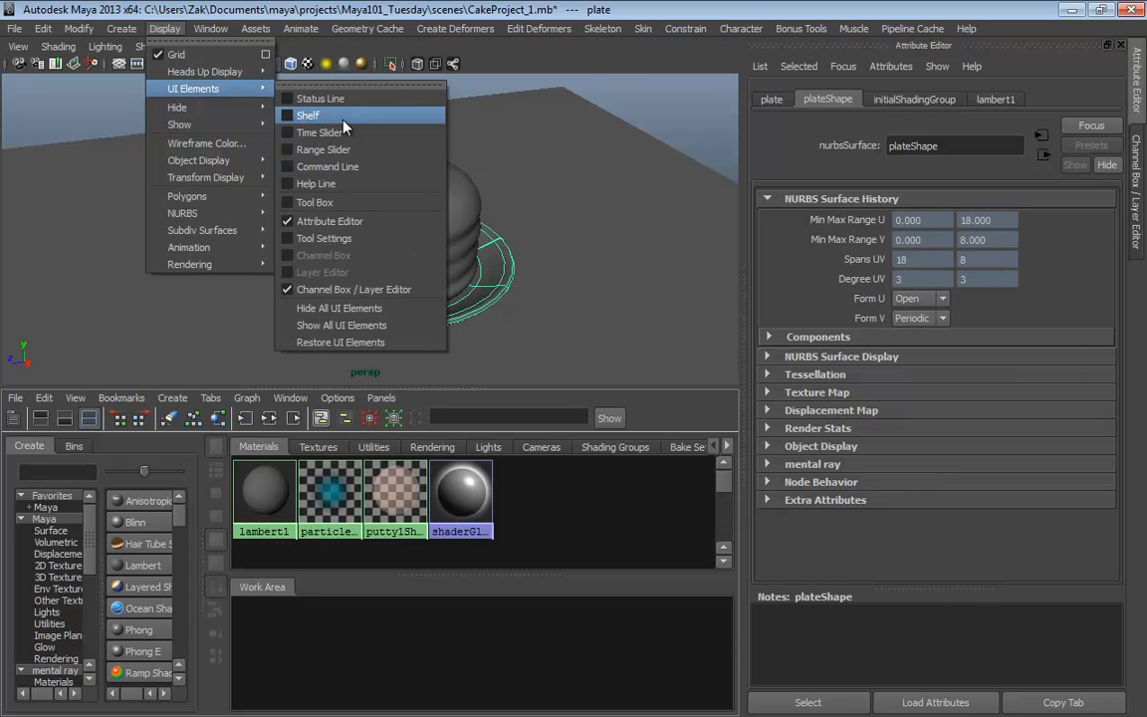
pyautogui.click(622, 65)
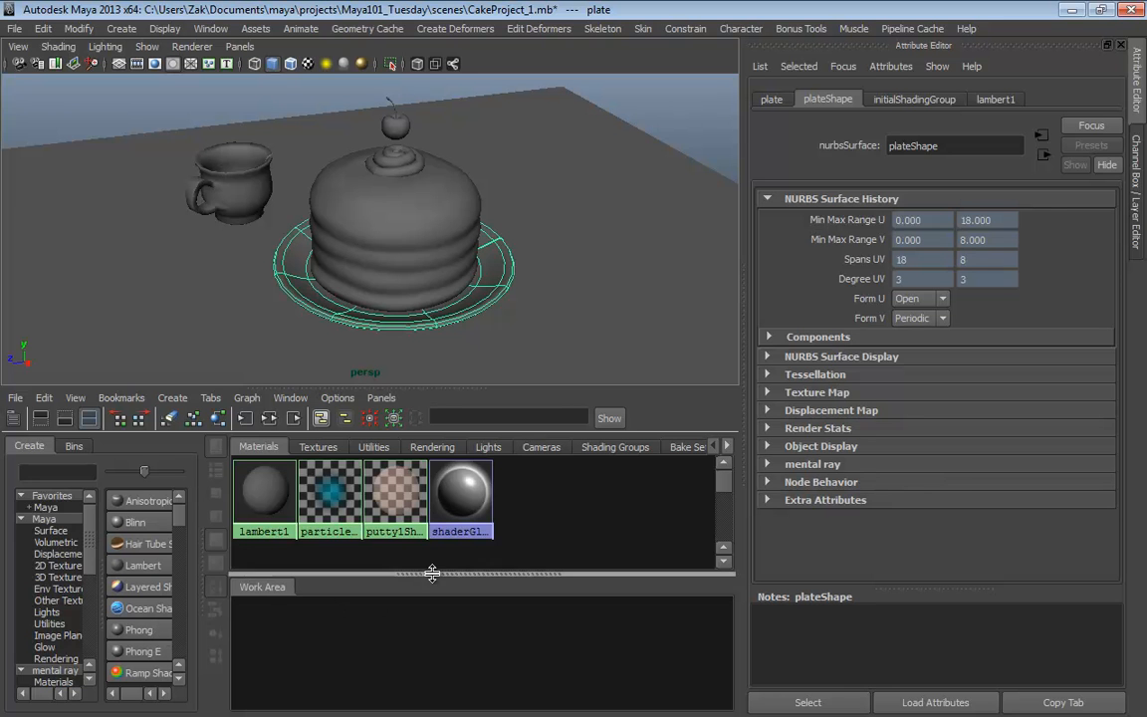
# Show only the work area in the Hypershade and collapse the category tree so the full material list is readable.
pyautogui.moveTo(431, 574); pyautogui.dragTo(435, 554)
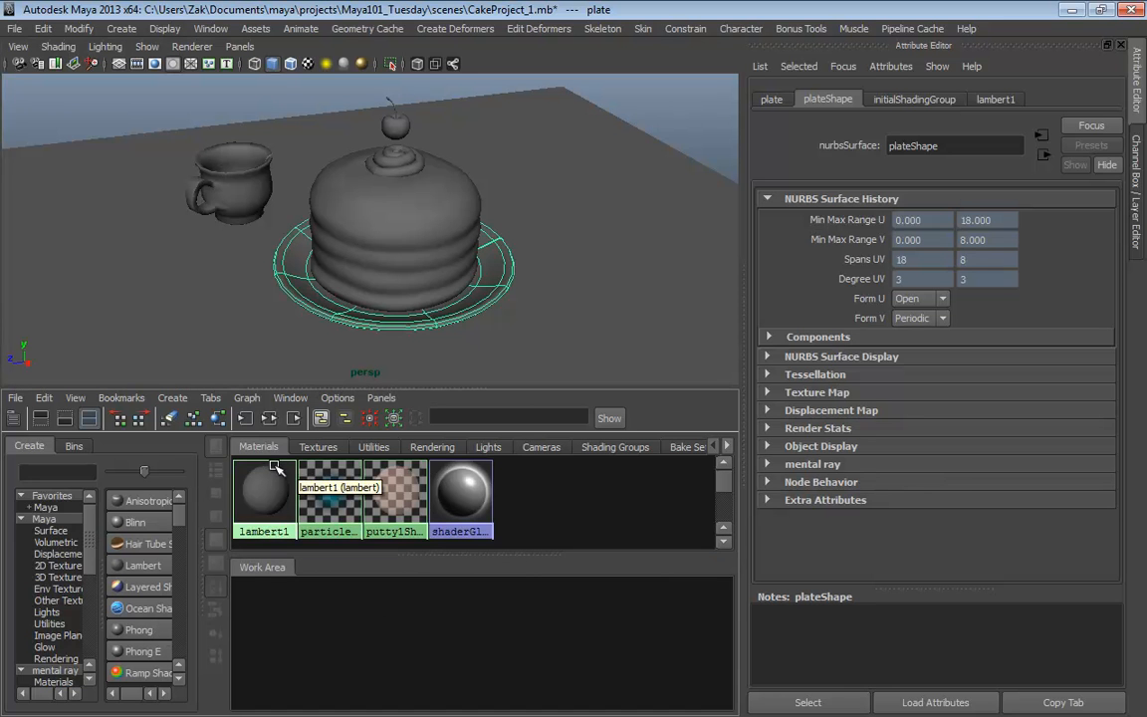
pyautogui.click(64, 423)
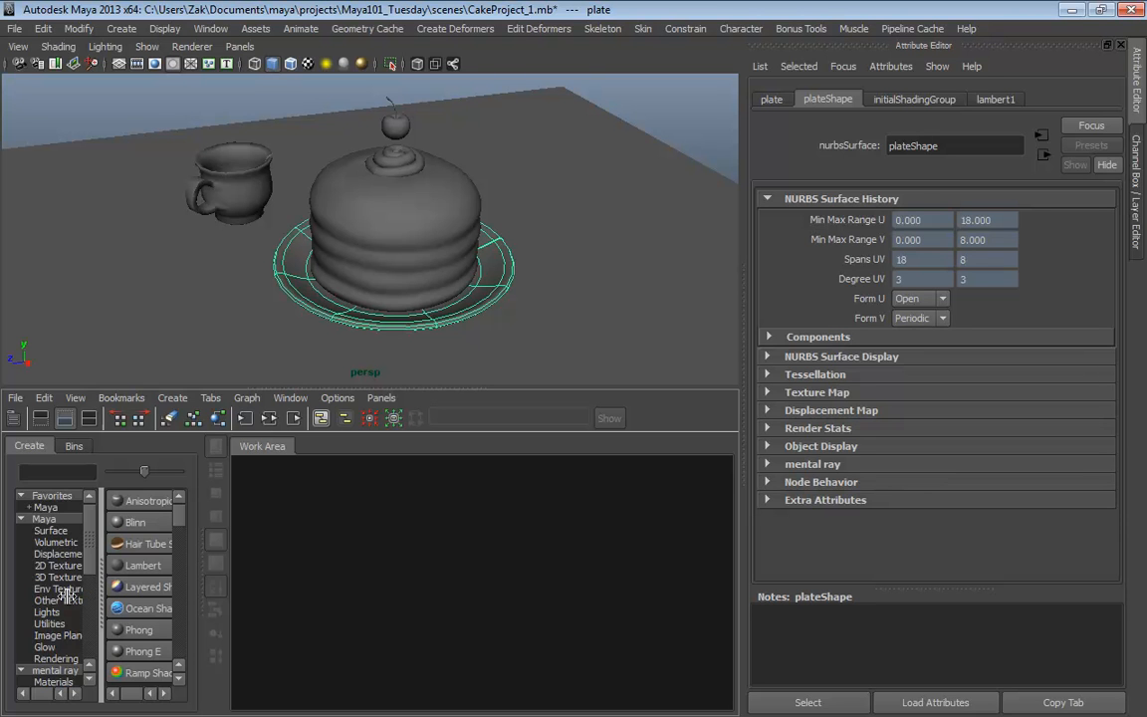
pyautogui.moveTo(101, 593); pyautogui.dragTo(4, 596)
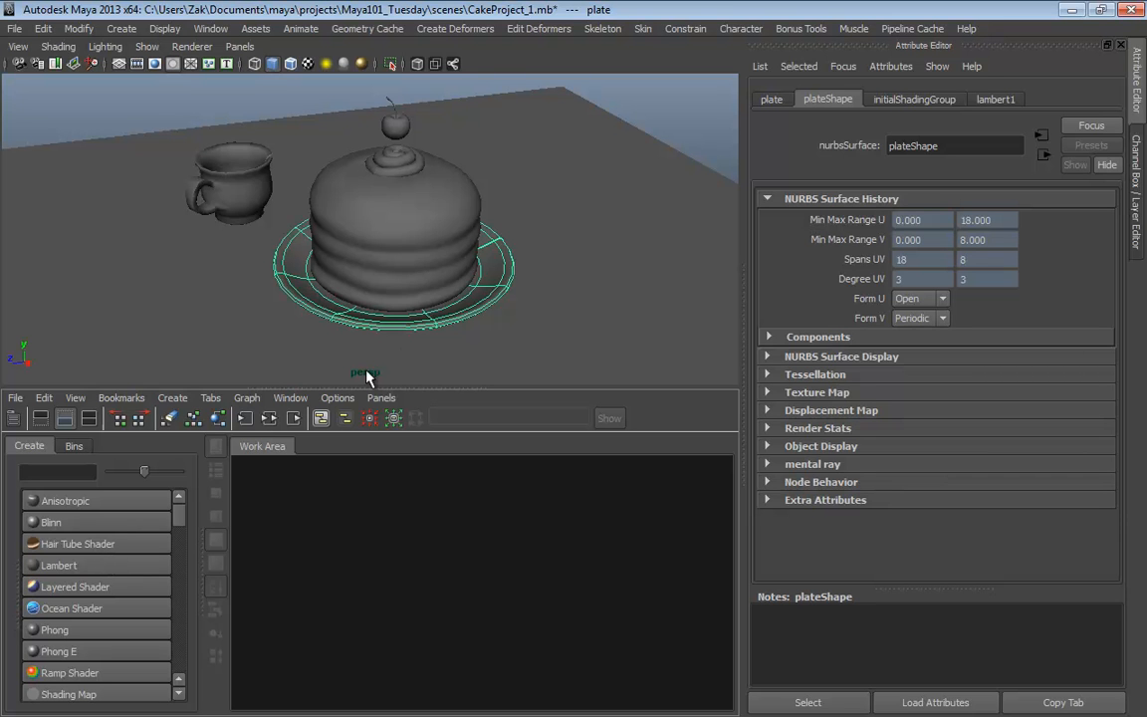
# Create a Phong material, place it near the middle of the work area and rename it Mat_Plate.
pyautogui.click(55, 631)
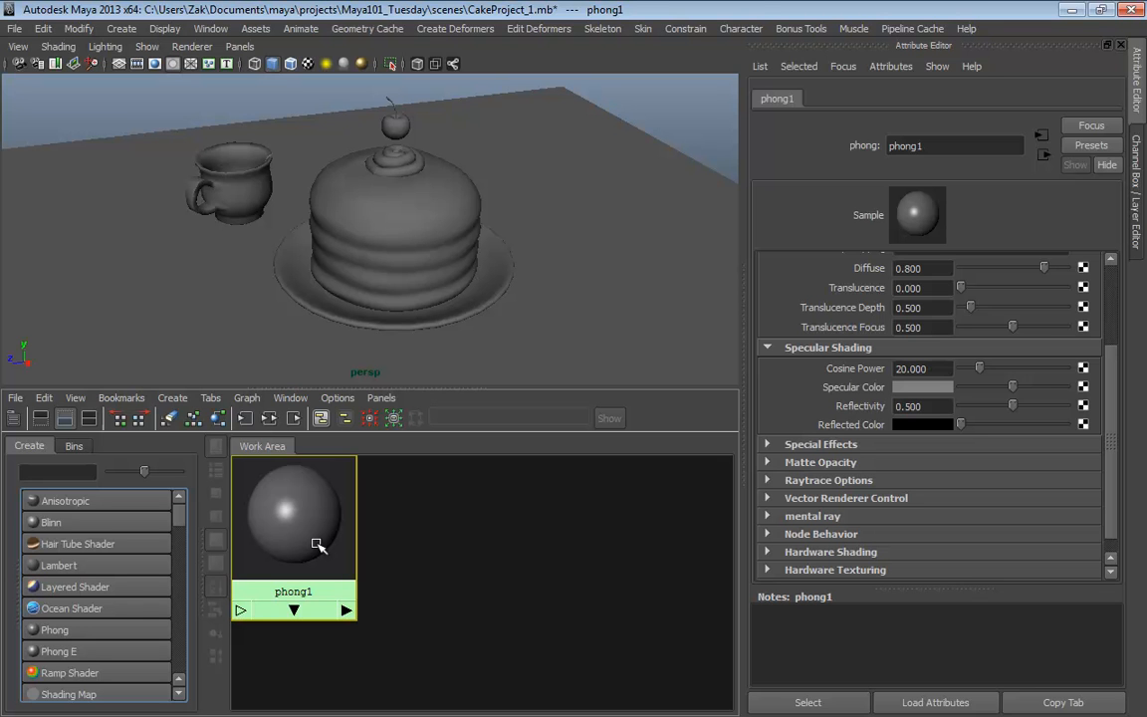
pyautogui.moveTo(316, 546); pyautogui.dragTo(561, 568)
pyautogui.doubleClick(922, 149)
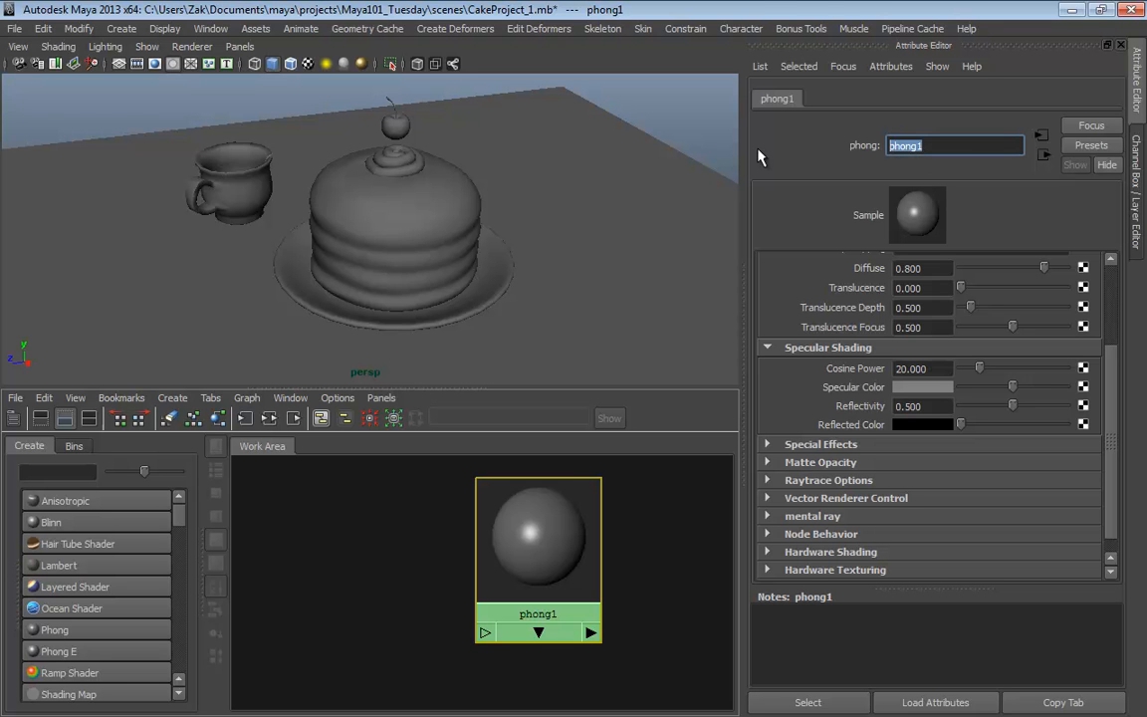
pyautogui.write('Mat_Plate')
pyautogui.press('Return')
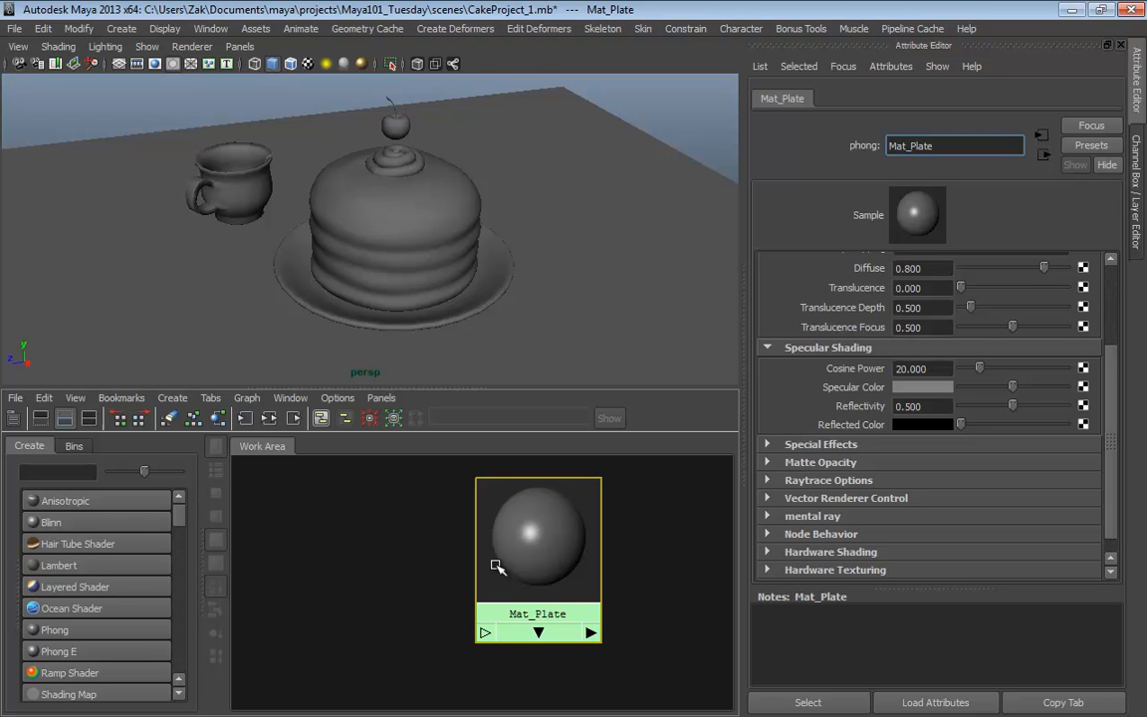
# Set the color of Mat_Plate to a bright medium blue.
pyautogui.scroll(2, 1111, 389)
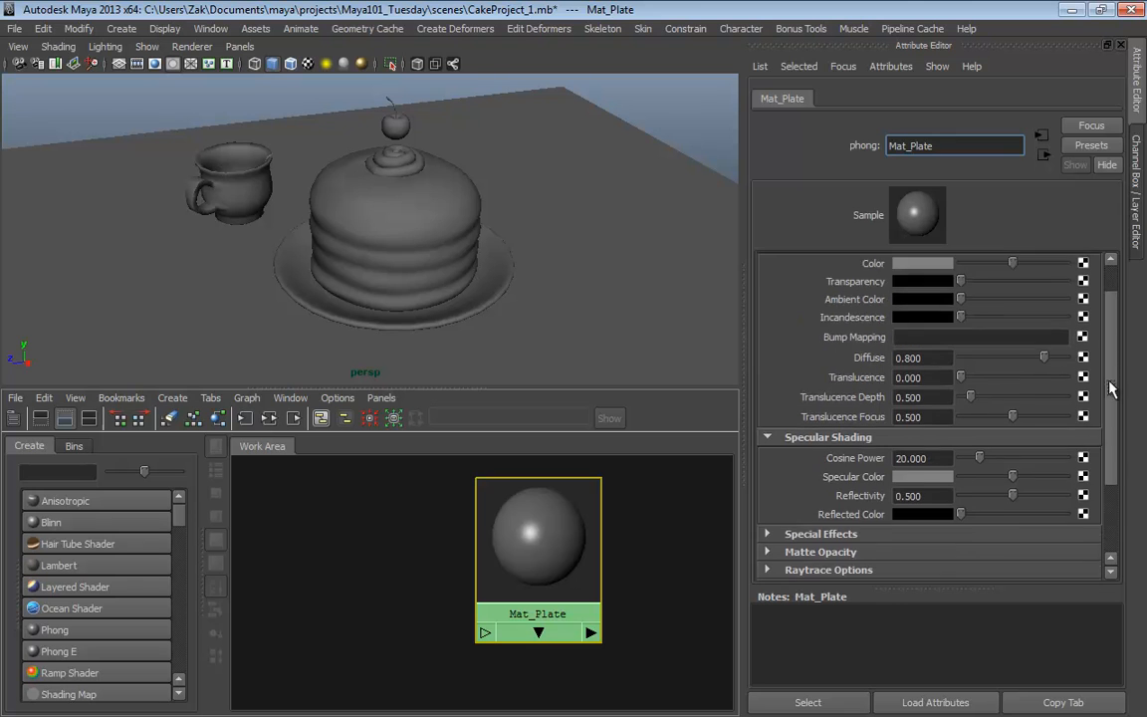
pyautogui.scroll(1, 1113, 373)
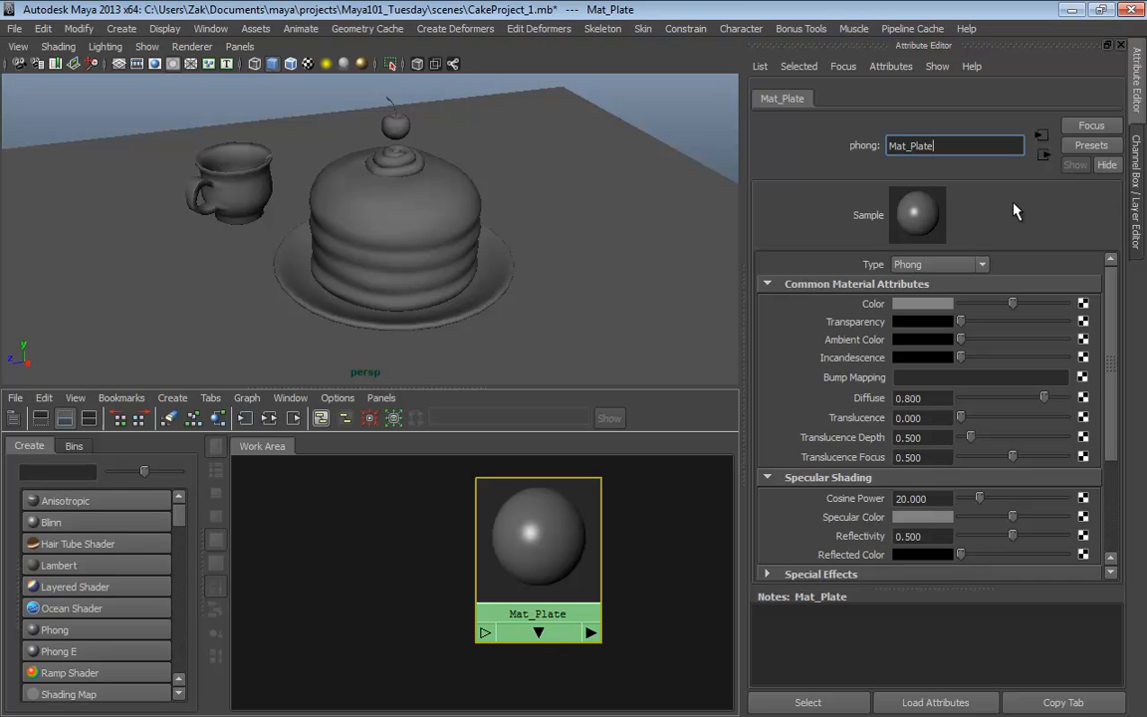
pyautogui.click(936, 305)
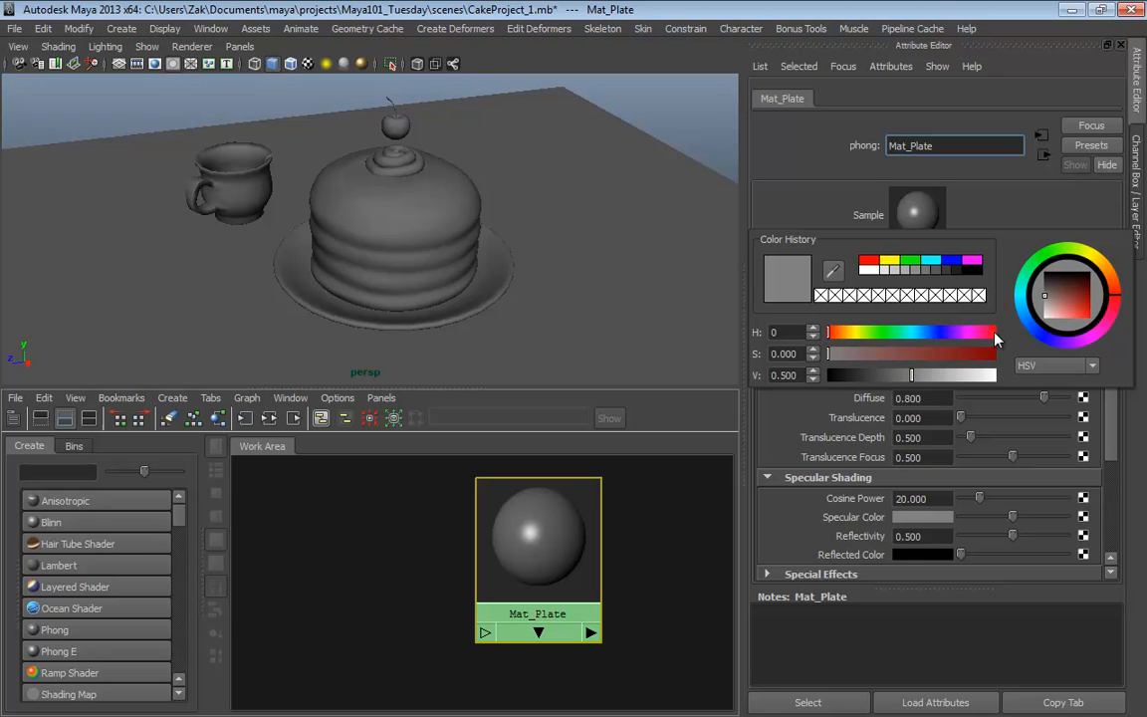
pyautogui.click(1036, 337)
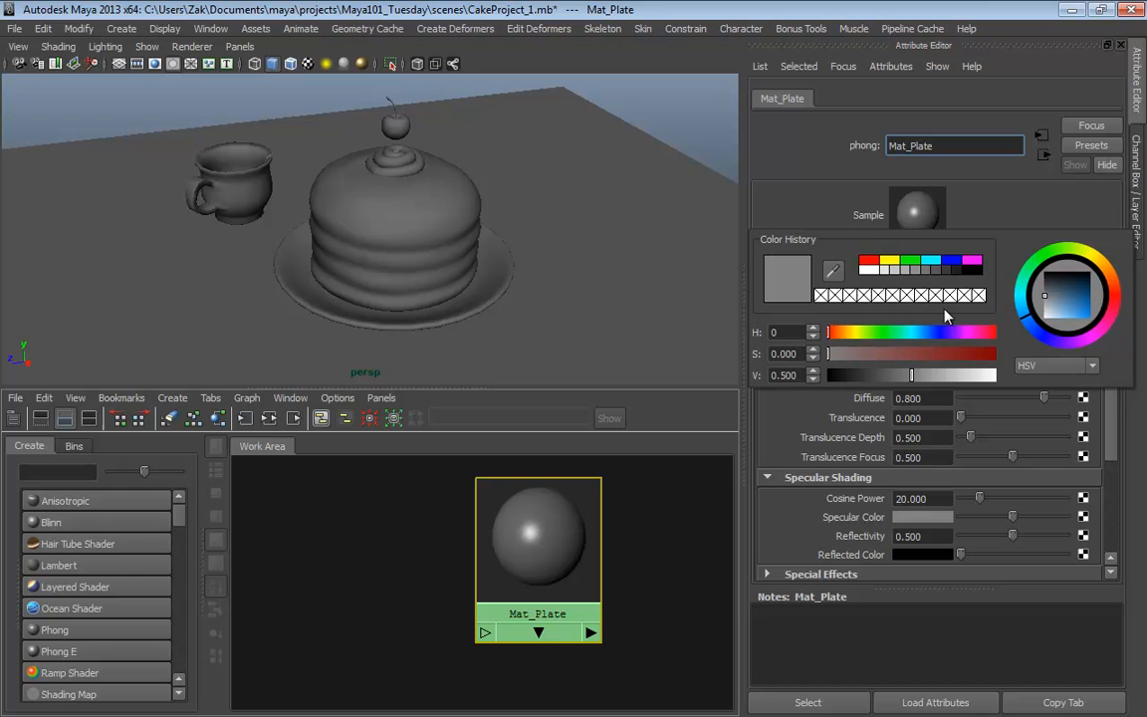
pyautogui.click(1075, 315)
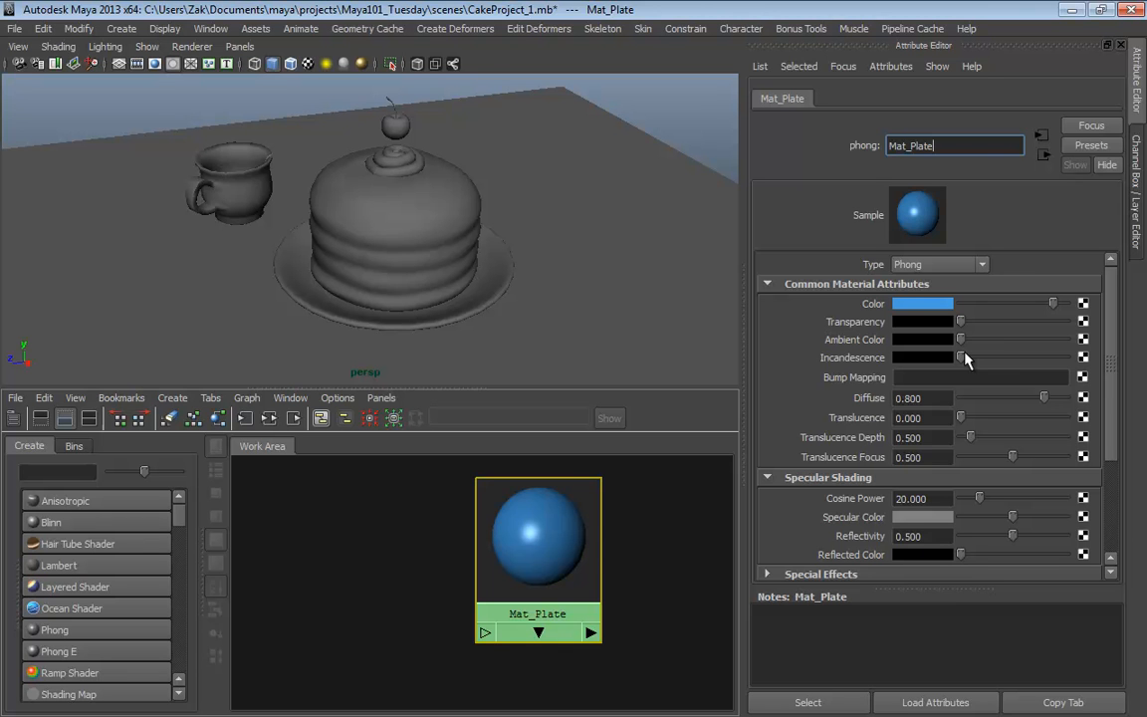
# Try a mid-grey ambient color on Mat_Plate and return it to black.
pyautogui.moveTo(964, 328)
pyautogui.mouseDown()
pyautogui.moveTo(1048, 324)
pyautogui.moveTo(953, 329)
pyautogui.moveTo(1047, 324)
pyautogui.moveTo(964, 332)
pyautogui.moveTo(1008, 338)
pyautogui.moveTo(942, 336)
pyautogui.mouseUp()
pyautogui.moveTo(962, 345)
pyautogui.mouseDown()
pyautogui.moveTo(998, 341)
pyautogui.moveTo(971, 345)
pyautogui.mouseUp()
pyautogui.moveTo(971, 342); pyautogui.dragTo(961, 344)
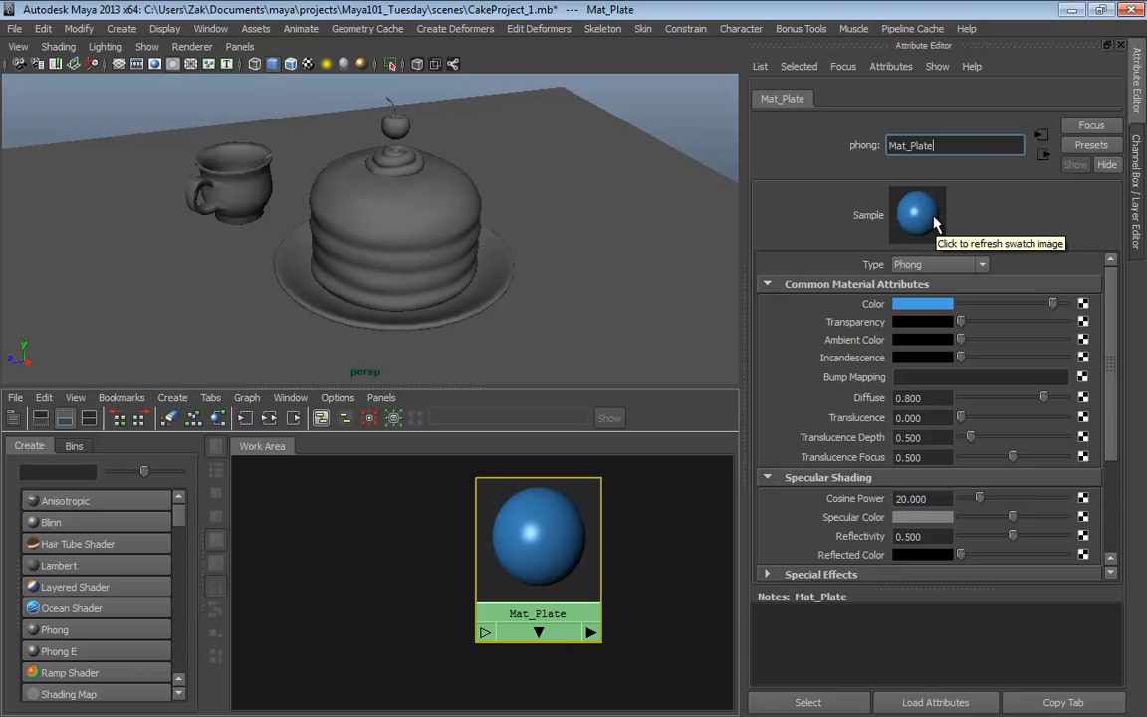
pyautogui.moveTo(960, 340); pyautogui.dragTo(1015, 339)
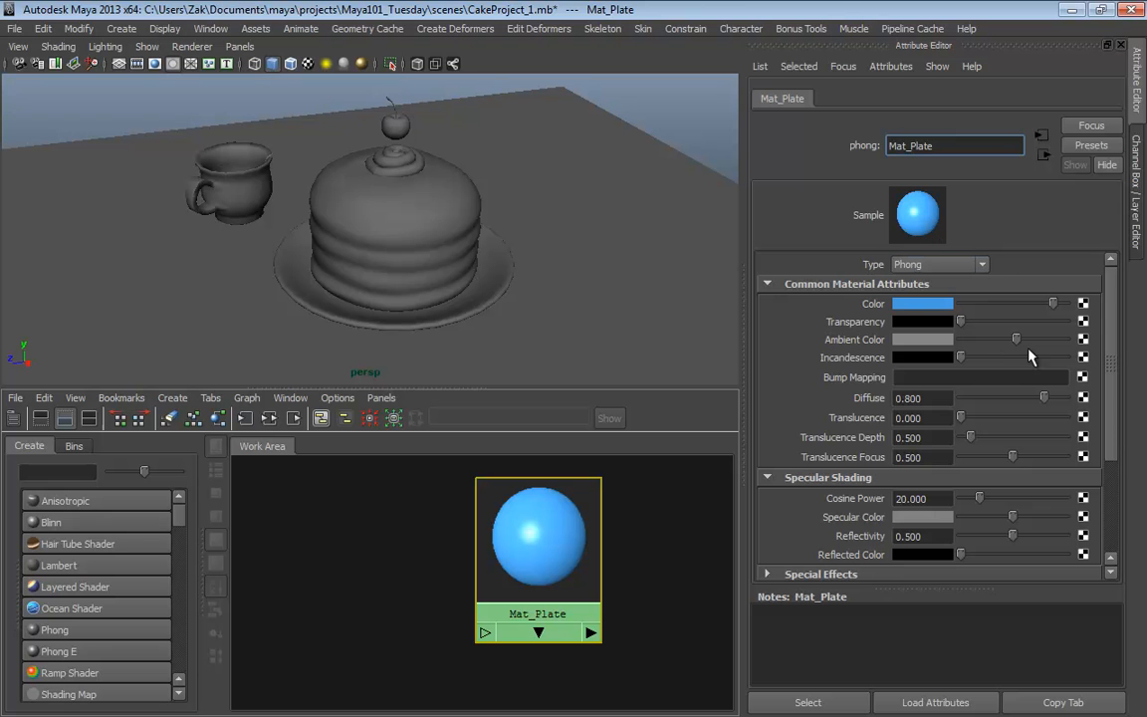
pyautogui.moveTo(1013, 341); pyautogui.dragTo(951, 337)
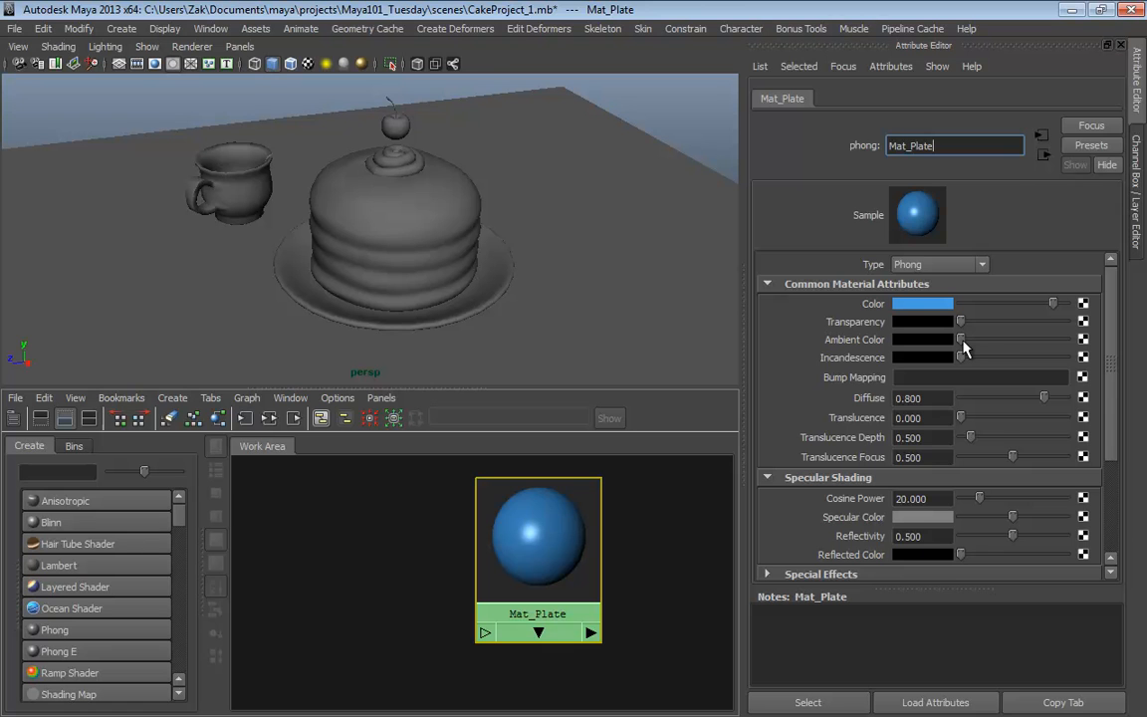
pyautogui.moveTo(962, 341); pyautogui.dragTo(936, 339)
# Try a yellow incandescence on Mat_Plate and bring it back down to black.
pyautogui.moveTo(961, 358)
pyautogui.mouseDown()
pyautogui.moveTo(1043, 368)
pyautogui.moveTo(933, 366)
pyautogui.moveTo(1021, 374)
pyautogui.moveTo(944, 362)
pyautogui.mouseUp()
pyautogui.click(903, 359)
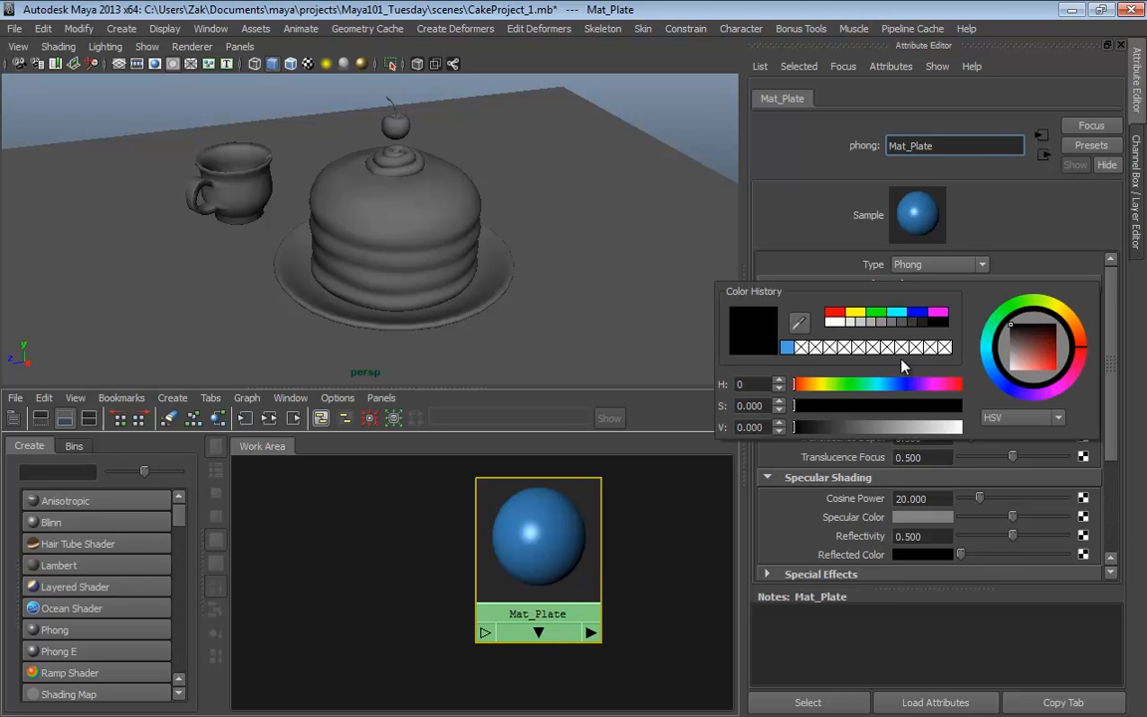
pyautogui.click(857, 314)
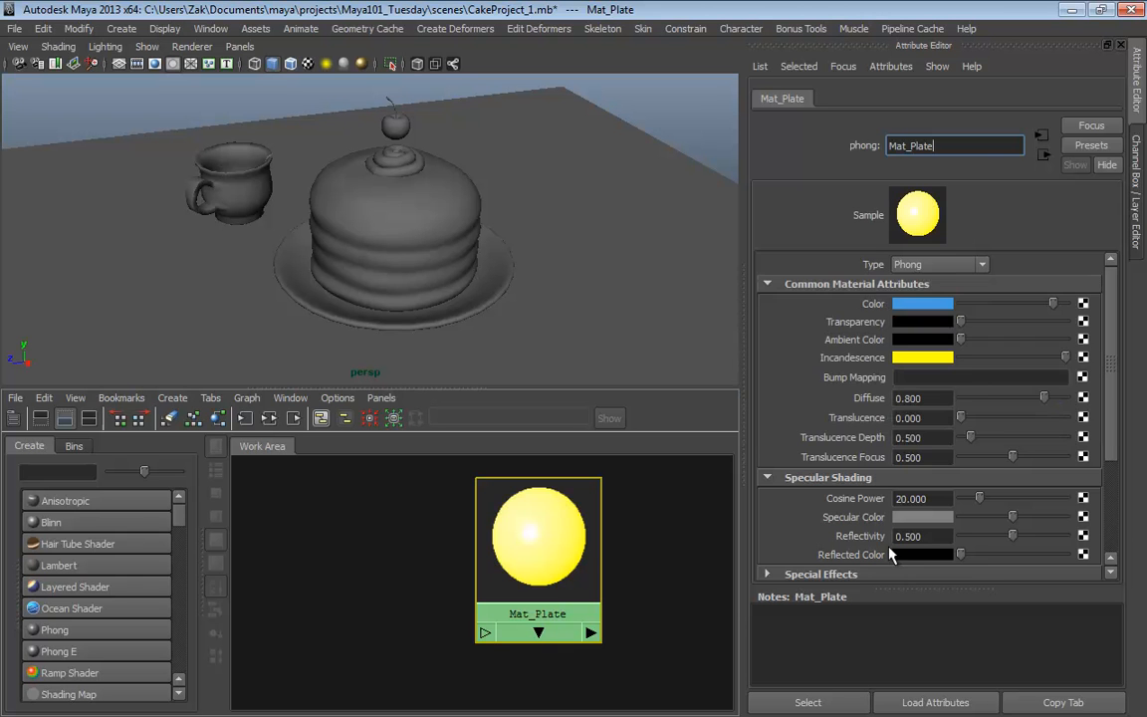
pyautogui.moveTo(1066, 357); pyautogui.dragTo(934, 364)
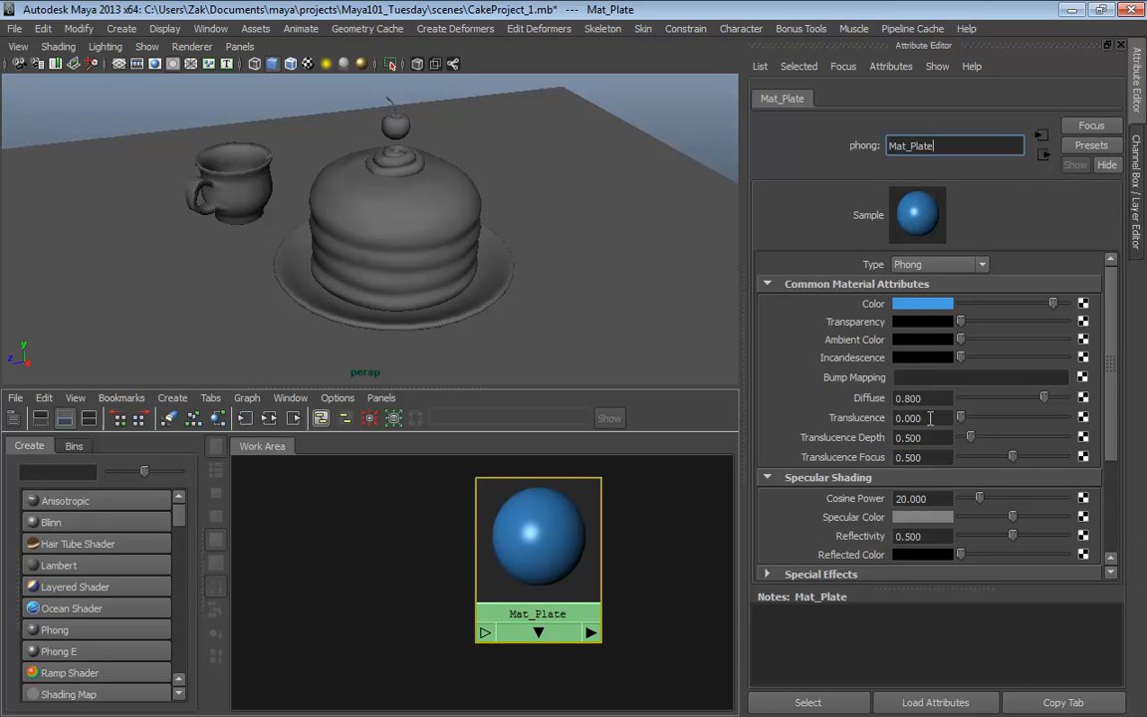
# Set Mat_Plate's diffuse to 0.803, try a translucence of 0.872 and return the translucence to 0.
pyautogui.moveTo(1045, 399)
pyautogui.mouseDown()
pyautogui.moveTo(1008, 399)
pyautogui.moveTo(1072, 402)
pyautogui.moveTo(1016, 404)
pyautogui.moveTo(1038, 408)
pyautogui.moveTo(1078, 393)
pyautogui.moveTo(1054, 383)
pyautogui.moveTo(931, 395)
pyautogui.moveTo(1047, 409)
pyautogui.mouseUp()
pyautogui.click(1053, 418)
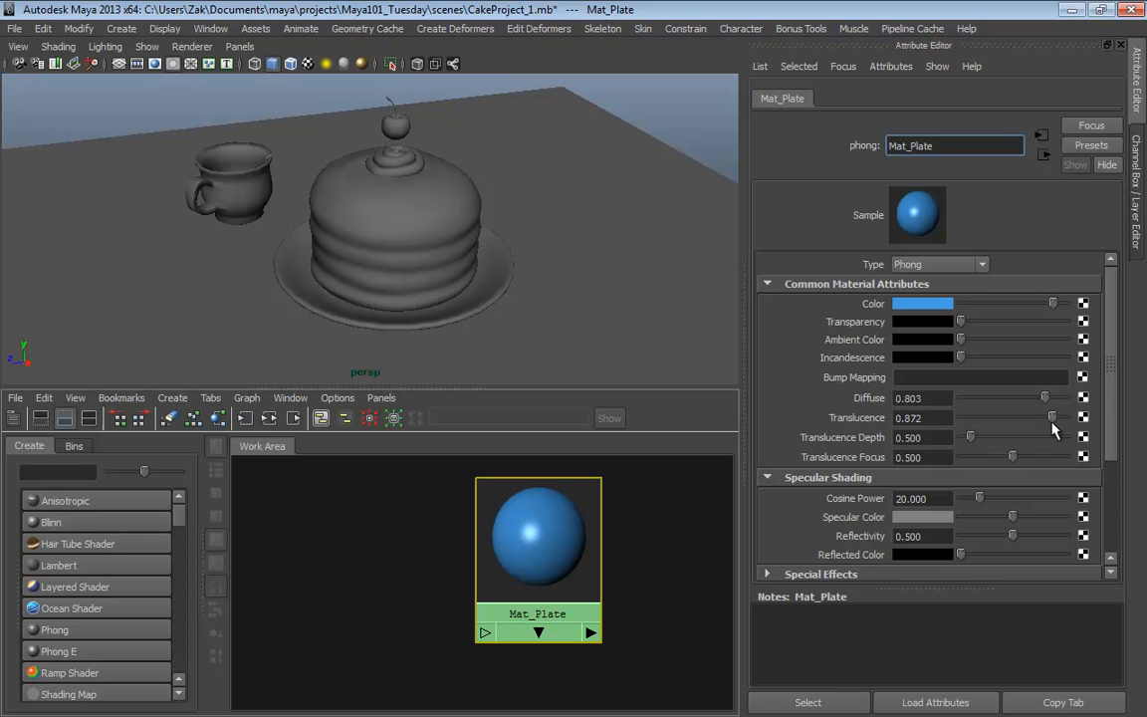
pyautogui.moveTo(1053, 419); pyautogui.dragTo(941, 426)
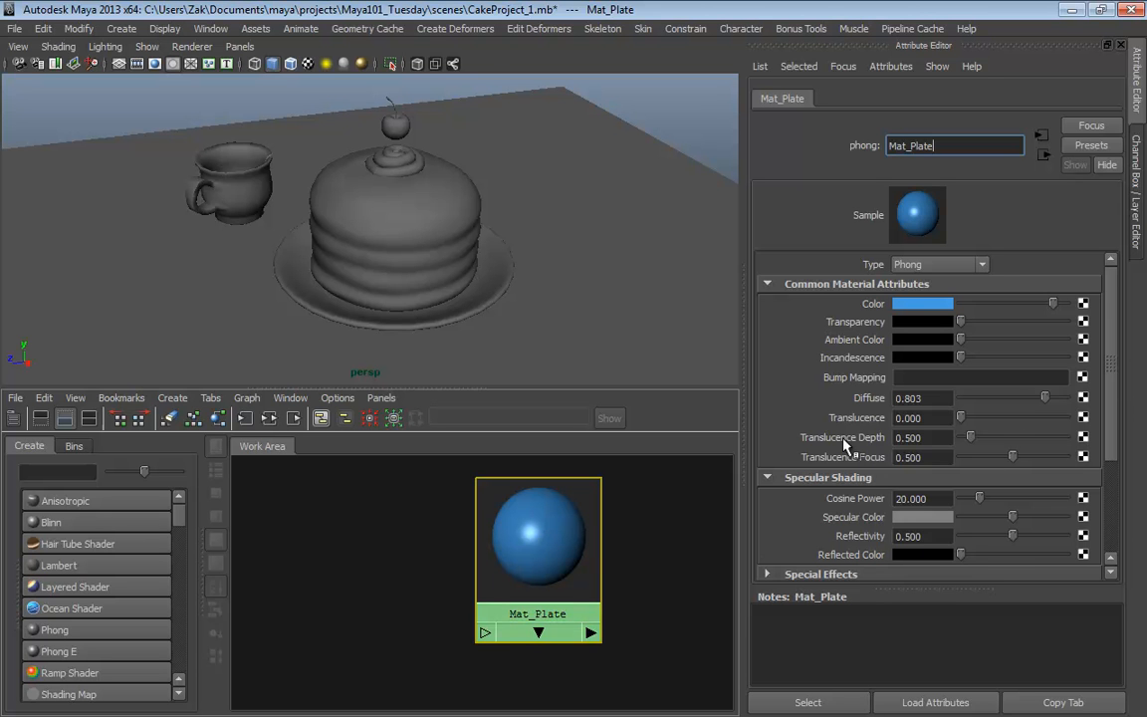
# Create a Blinn and a Lambert material beside Mat_Plate to compare their specular attributes with the Phong's.
pyautogui.moveTo(1113, 381); pyautogui.dragTo(1100, 431)
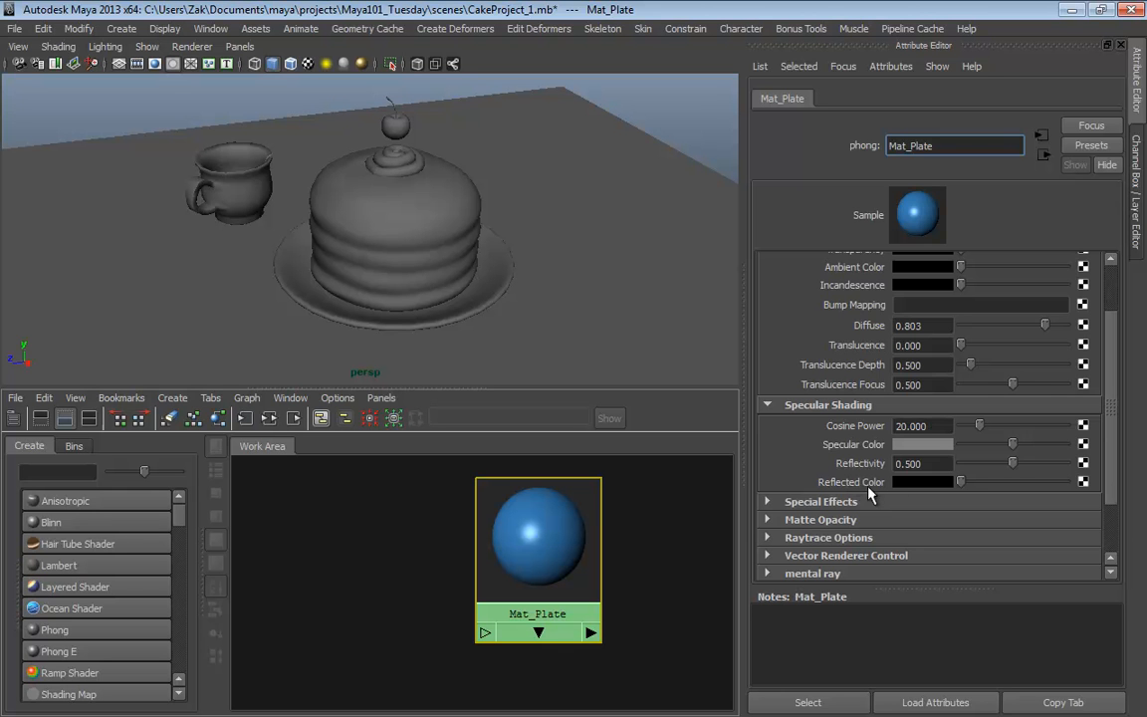
pyautogui.moveTo(42, 523); pyautogui.dragTo(388, 543, button='middle')
pyautogui.scroll(-3, 1113, 379)
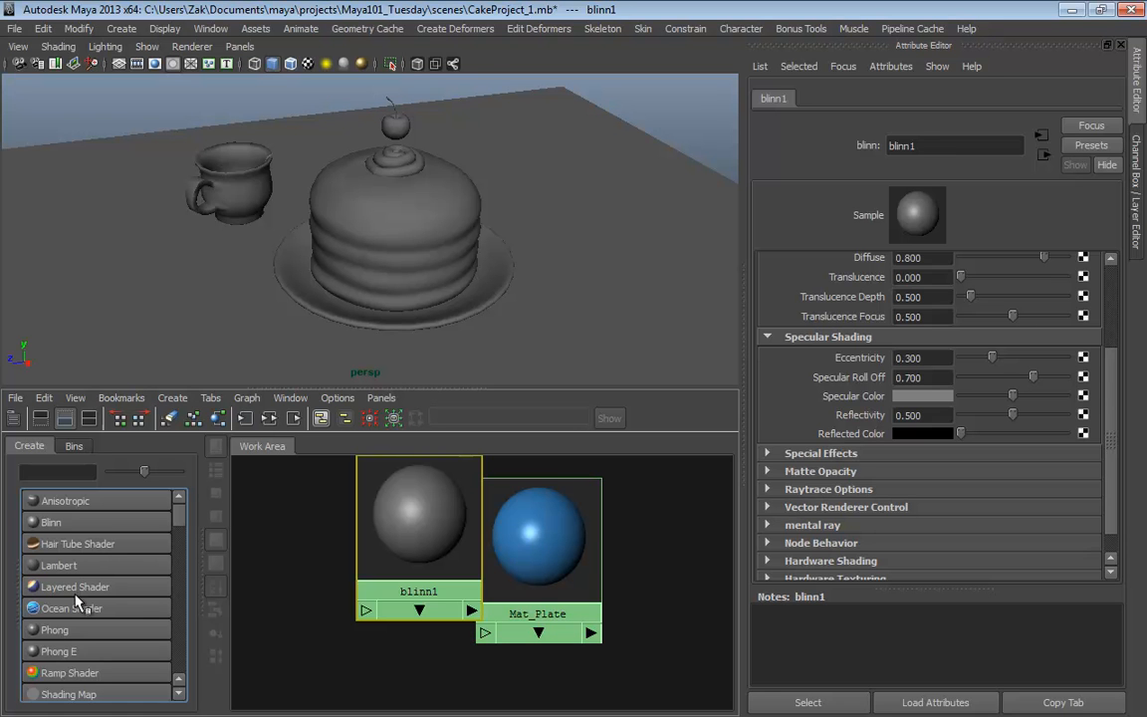
pyautogui.click(53, 564)
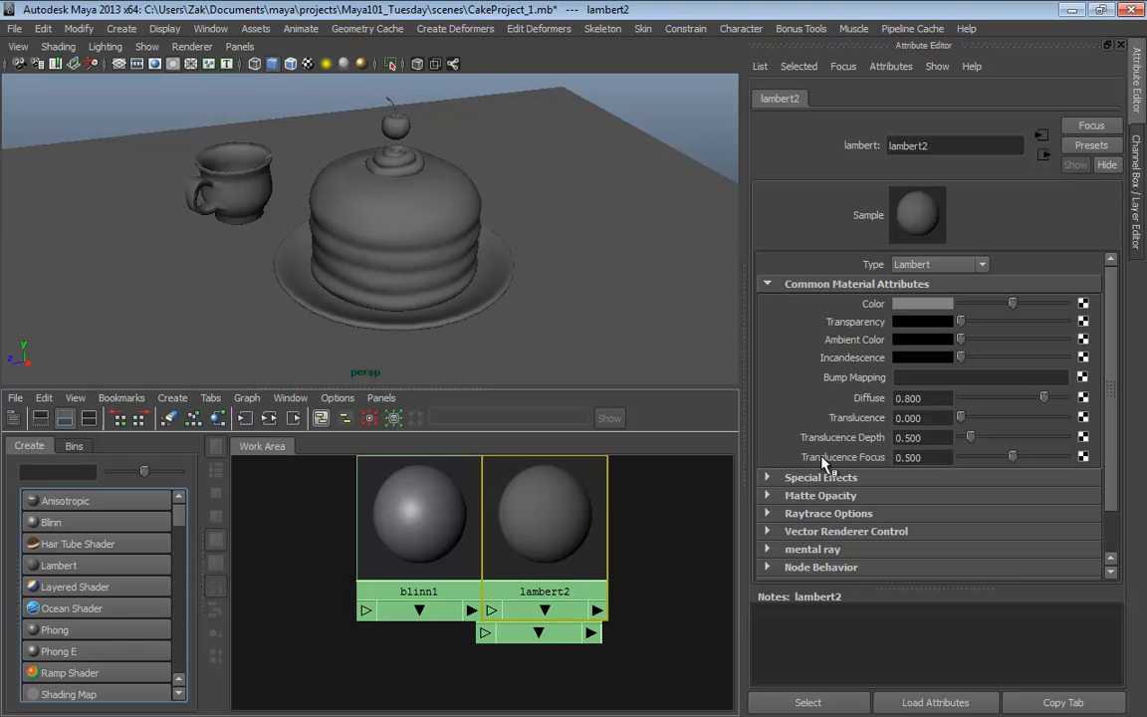
pyautogui.moveTo(582, 552); pyautogui.dragTo(658, 554)
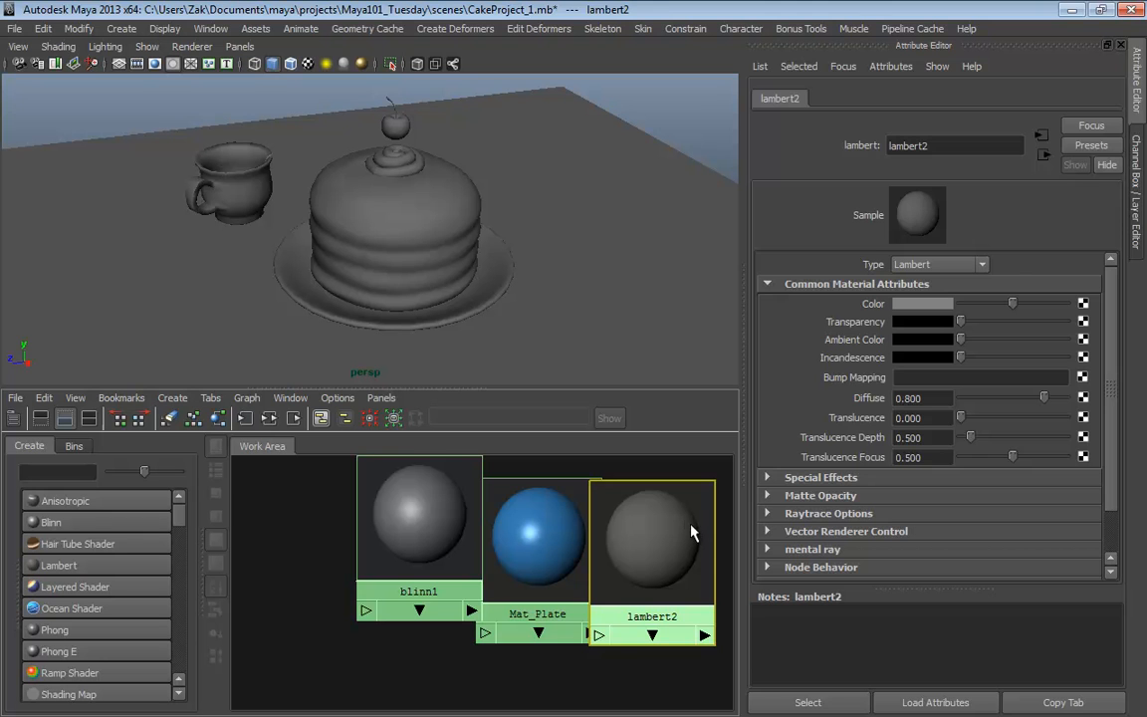
# Delete the Lambert and Blinn comparison materials from the work area.
pyautogui.press('Delete')
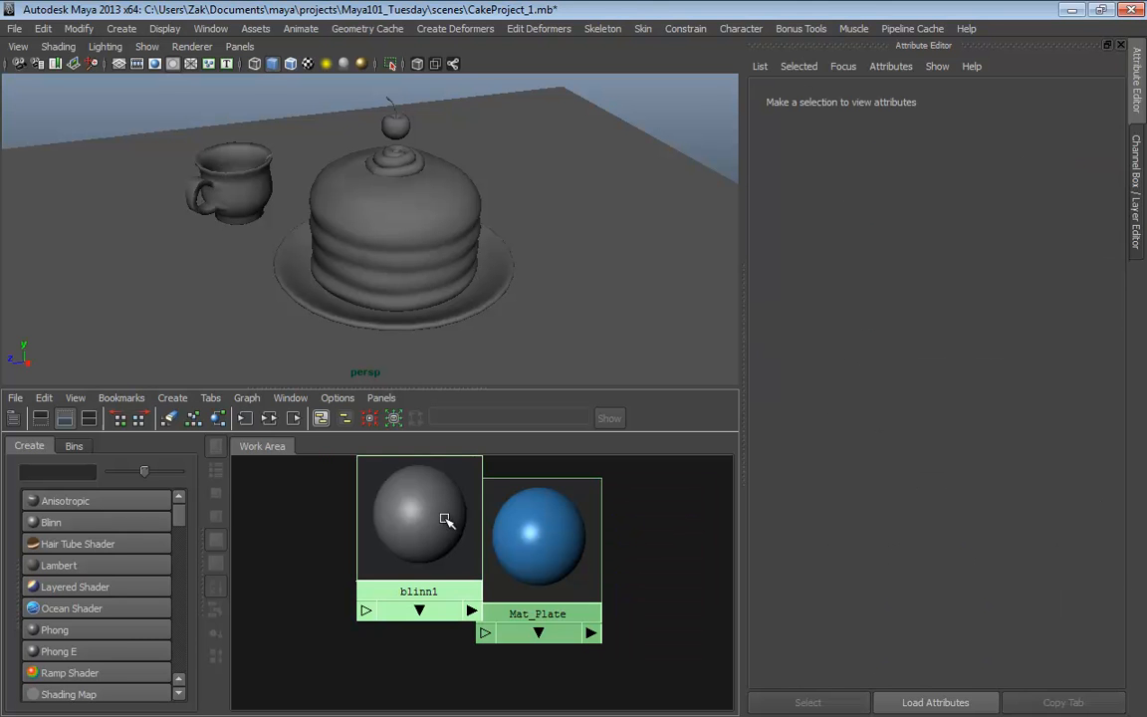
pyautogui.click(403, 529)
pyautogui.press('Delete')
# Try low and high Cosine Power values on Mat_Plate, including 100, and settle on 46.393.
pyautogui.click(535, 530)
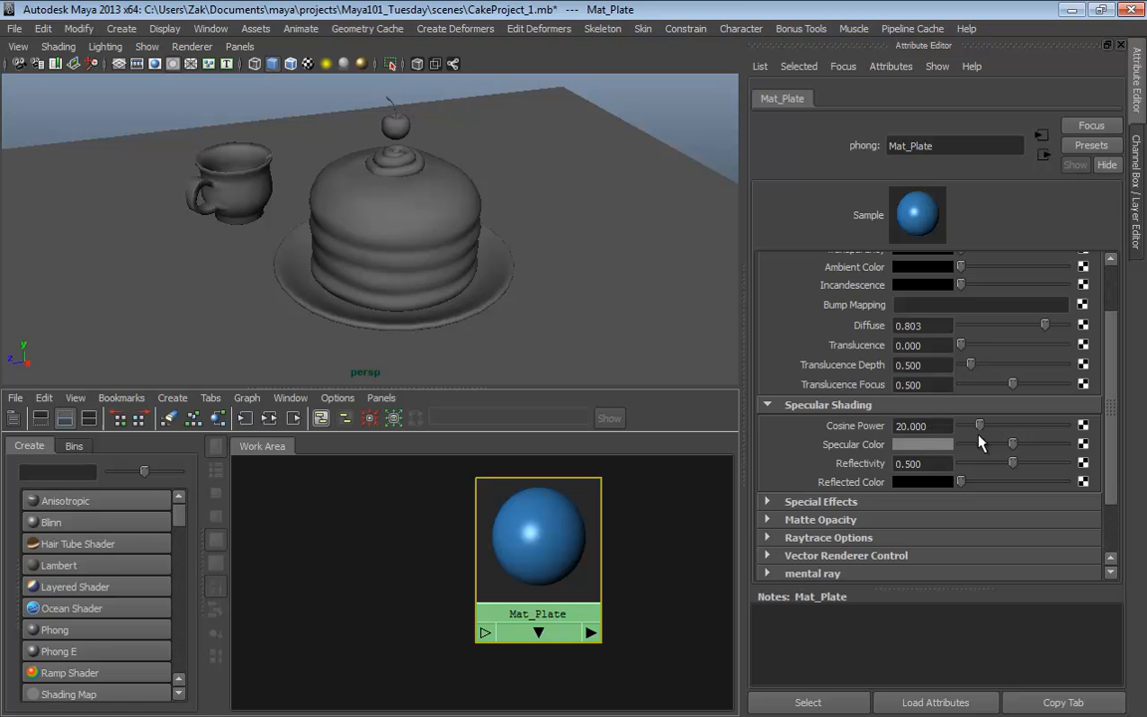
pyautogui.moveTo(978, 425)
pyautogui.mouseDown()
pyautogui.moveTo(1004, 429)
pyautogui.moveTo(963, 440)
pyautogui.moveTo(1075, 436)
pyautogui.moveTo(957, 437)
pyautogui.moveTo(1009, 441)
pyautogui.moveTo(974, 442)
pyautogui.moveTo(996, 428)
pyautogui.moveTo(958, 431)
pyautogui.moveTo(966, 435)
pyautogui.mouseUp()
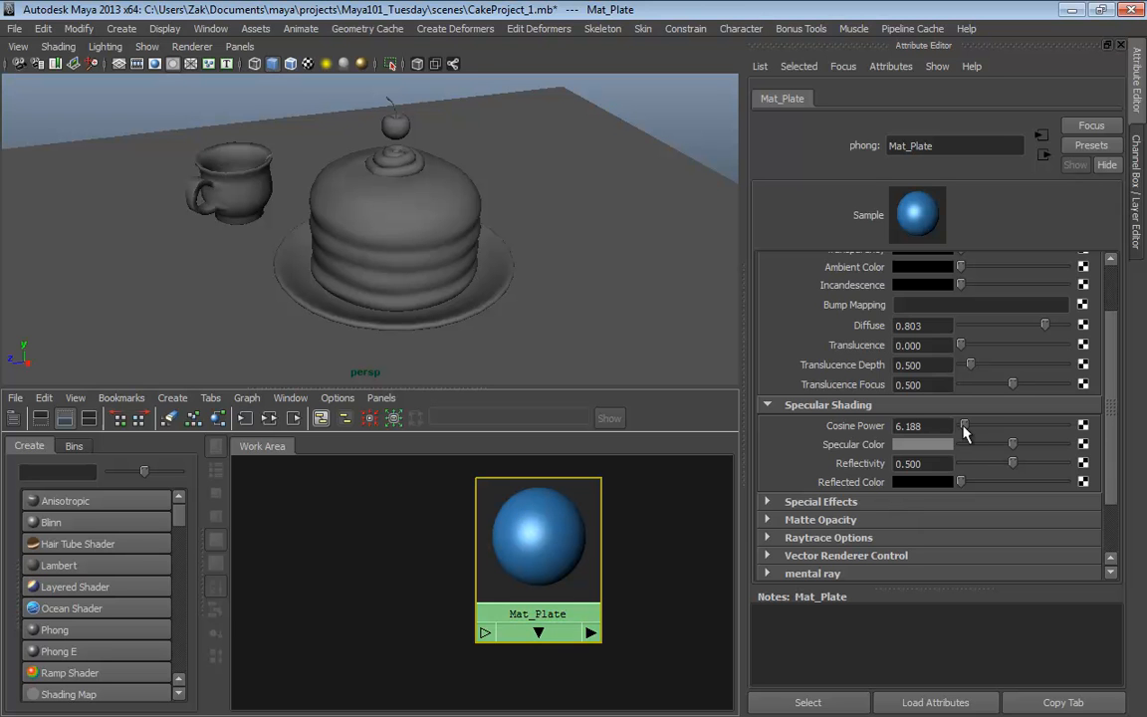
pyautogui.moveTo(962, 427); pyautogui.dragTo(1082, 431)
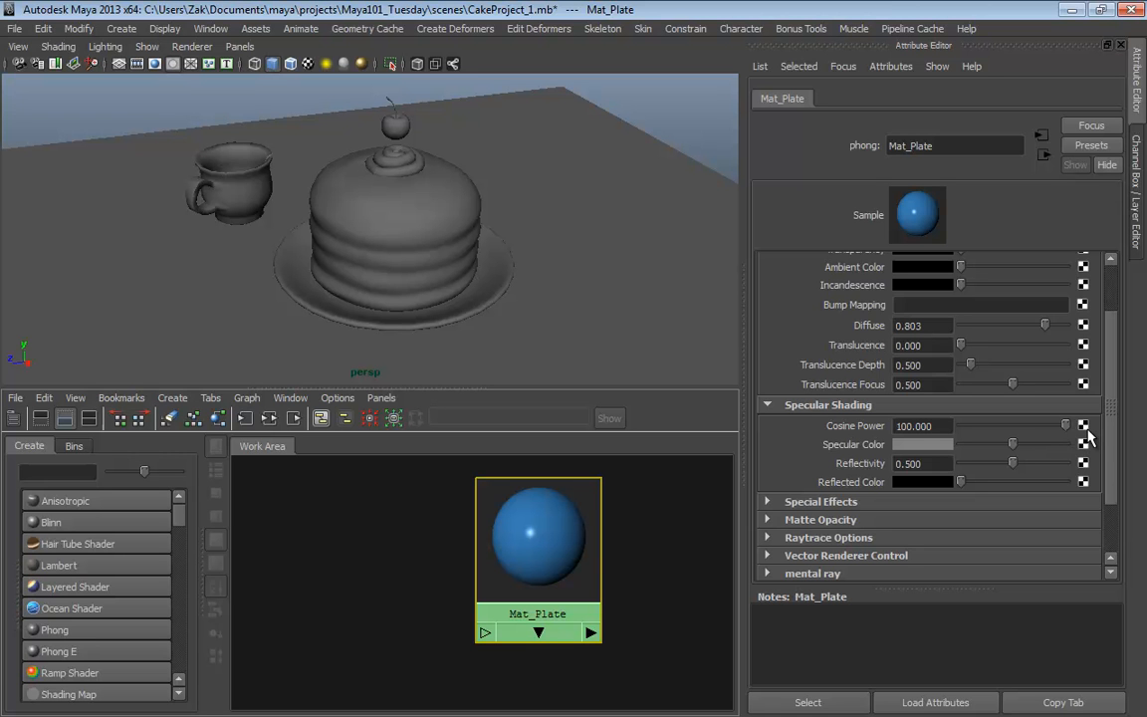
pyautogui.moveTo(1067, 426); pyautogui.dragTo(994, 438)
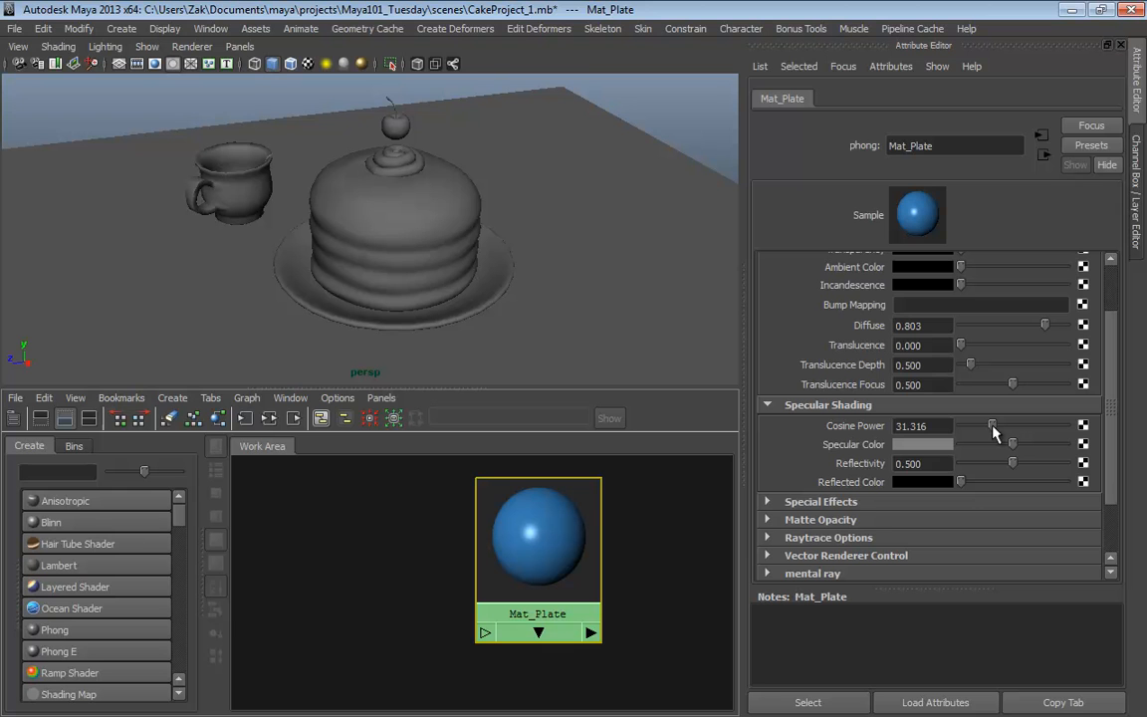
pyautogui.moveTo(994, 435); pyautogui.dragTo(1065, 425)
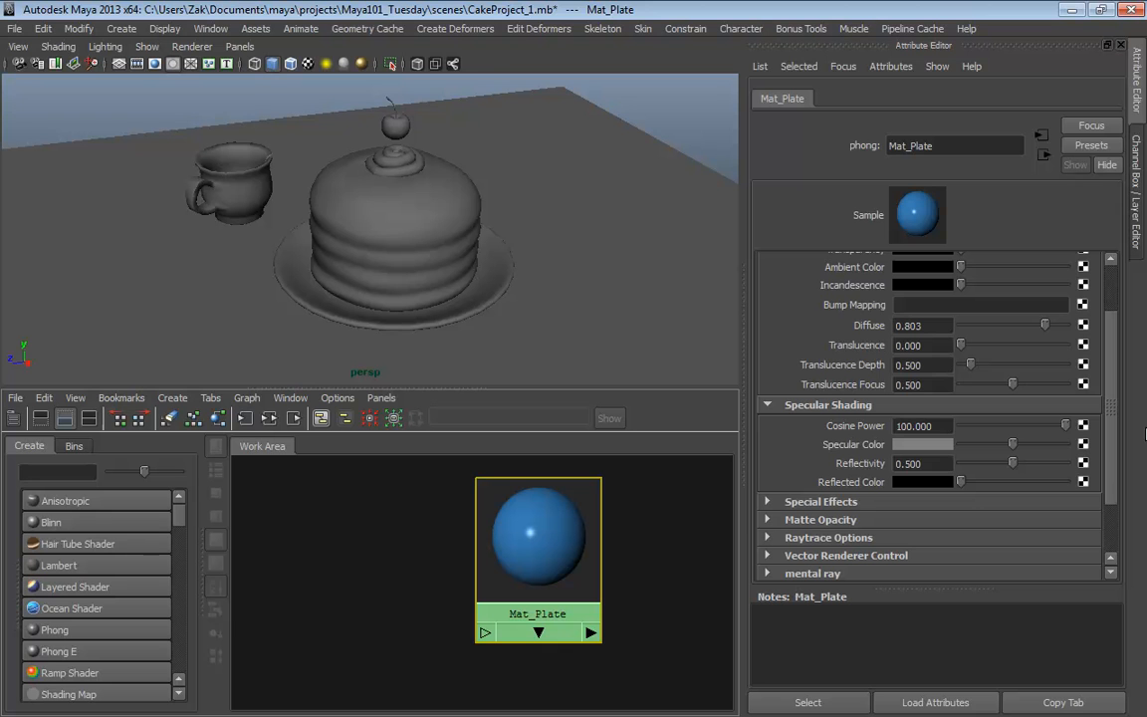
pyautogui.moveTo(1064, 426); pyautogui.dragTo(1007, 430)
# Test lighter and darker grey specular colors on Mat_Plate and set the specular color to light blue.
pyautogui.moveTo(1007, 428); pyautogui.dragTo(1050, 451)
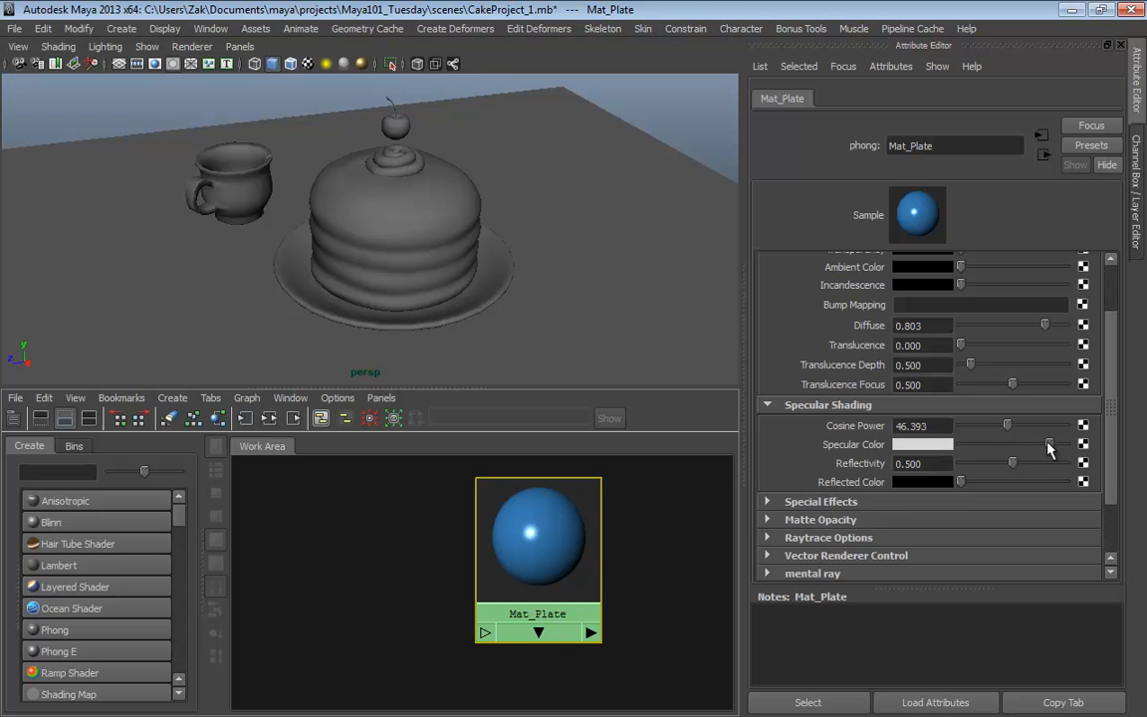
pyautogui.moveTo(1009, 445)
pyautogui.mouseDown()
pyautogui.moveTo(1025, 450)
pyautogui.moveTo(1001, 453)
pyautogui.moveTo(1009, 455)
pyautogui.mouseUp()
pyautogui.click(908, 445)
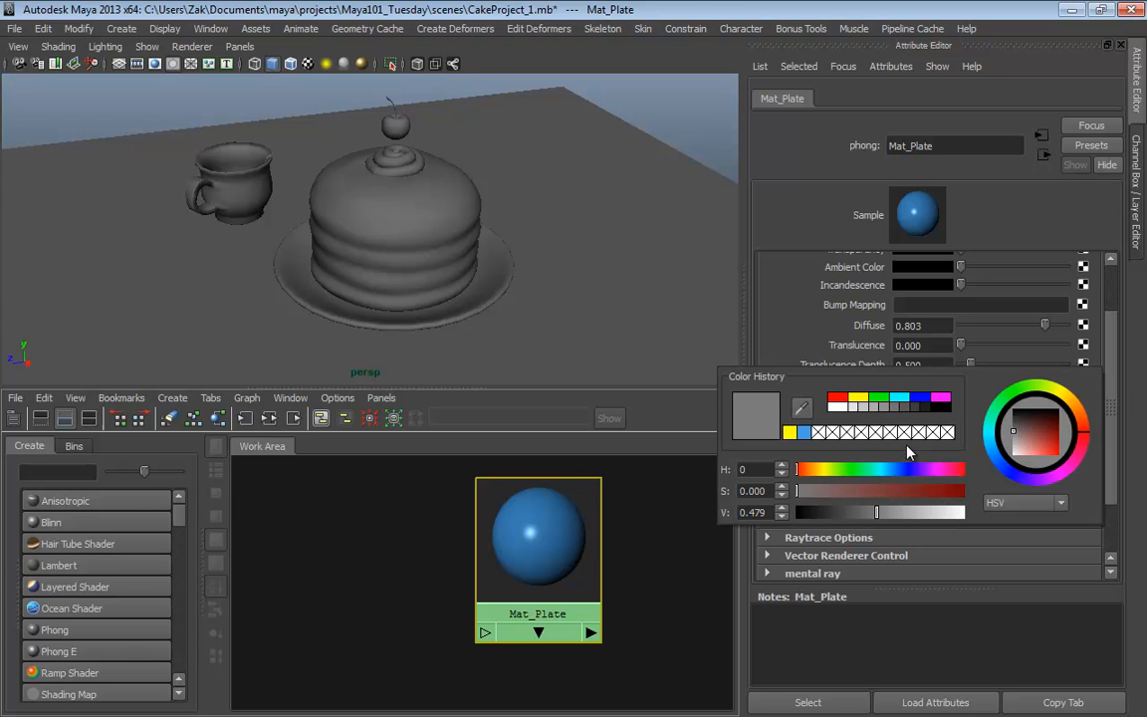
pyautogui.click(804, 435)
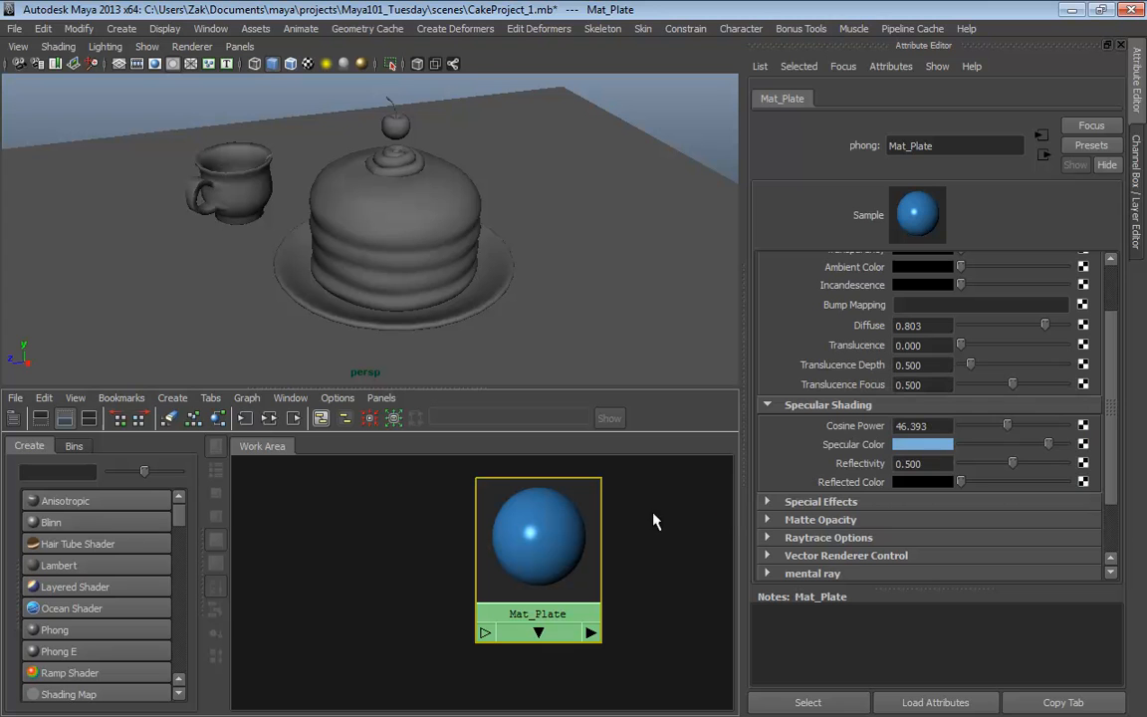
# Compare low and high Cosine Power values with dark and white specular colors on Mat_Plate, settling on 44.718 and light grey.
pyautogui.moveTo(1040, 450); pyautogui.dragTo(965, 427)
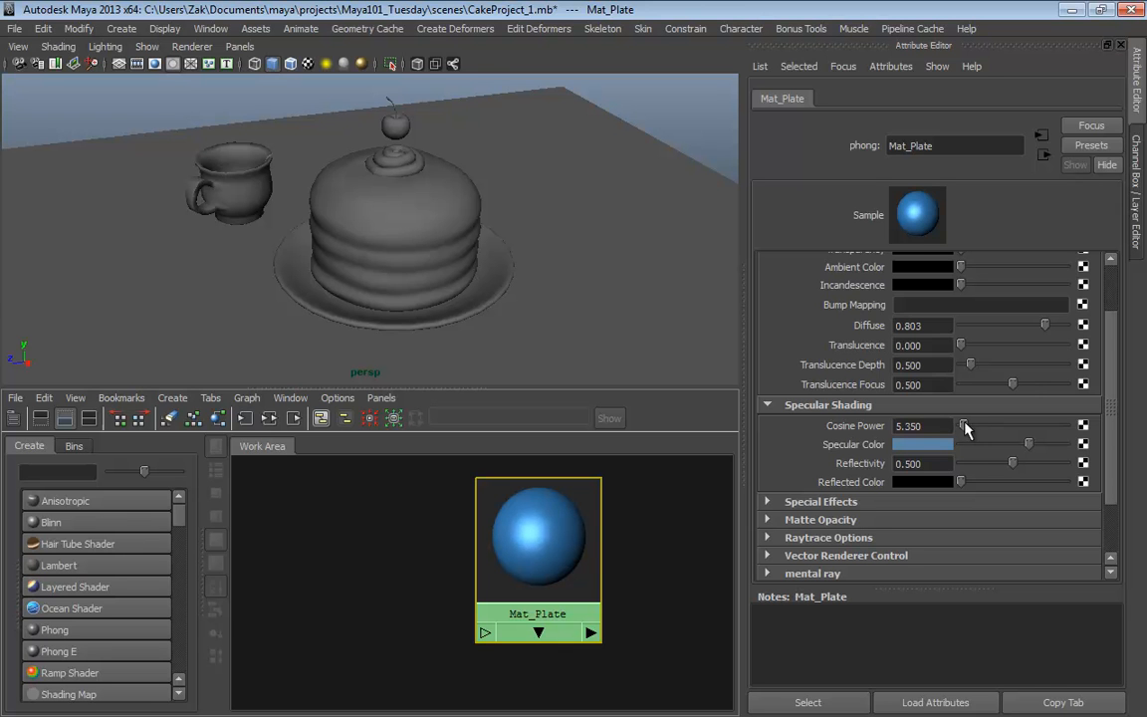
pyautogui.moveTo(1029, 444); pyautogui.dragTo(1002, 445)
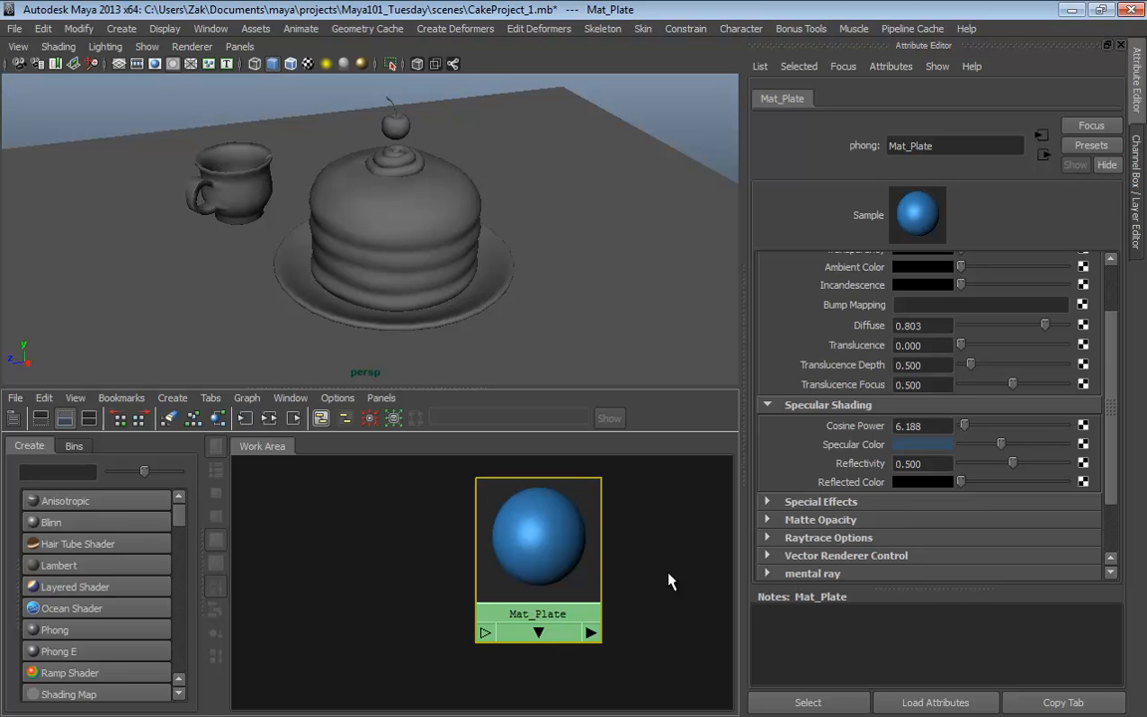
pyautogui.moveTo(1001, 445)
pyautogui.mouseDown()
pyautogui.moveTo(941, 450)
pyautogui.moveTo(1023, 448)
pyautogui.moveTo(963, 428)
pyautogui.moveTo(1018, 433)
pyautogui.mouseUp()
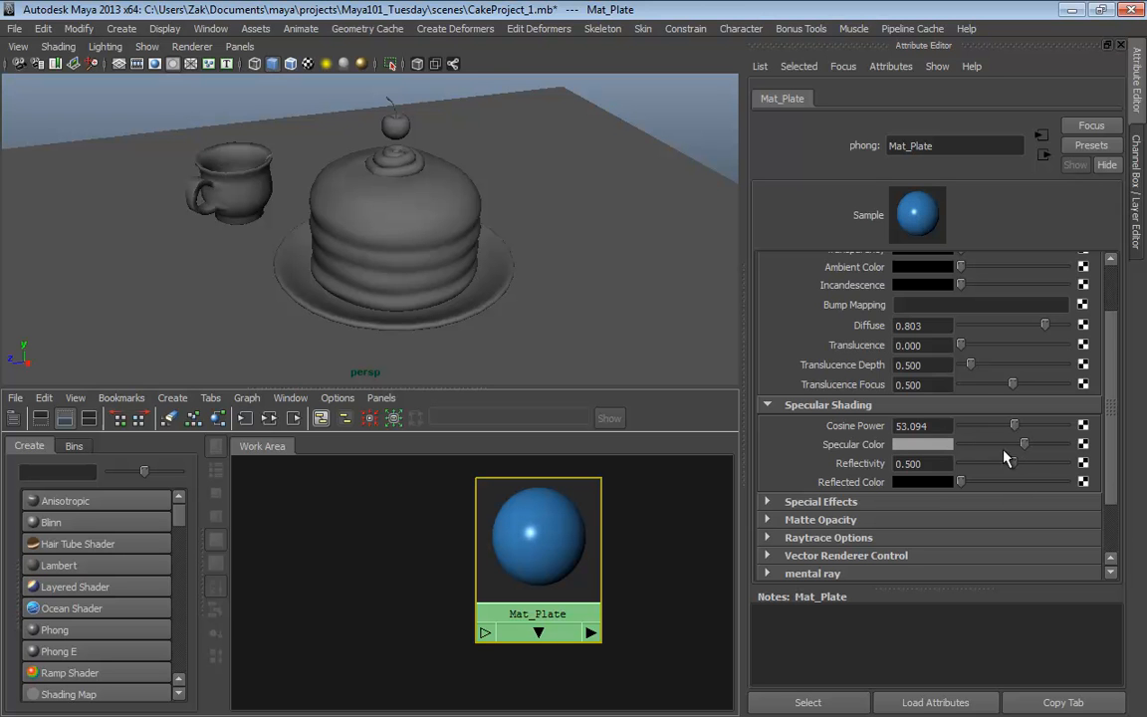
pyautogui.moveTo(1015, 428); pyautogui.dragTo(1005, 430)
pyautogui.moveTo(1026, 445); pyautogui.dragTo(1065, 455)
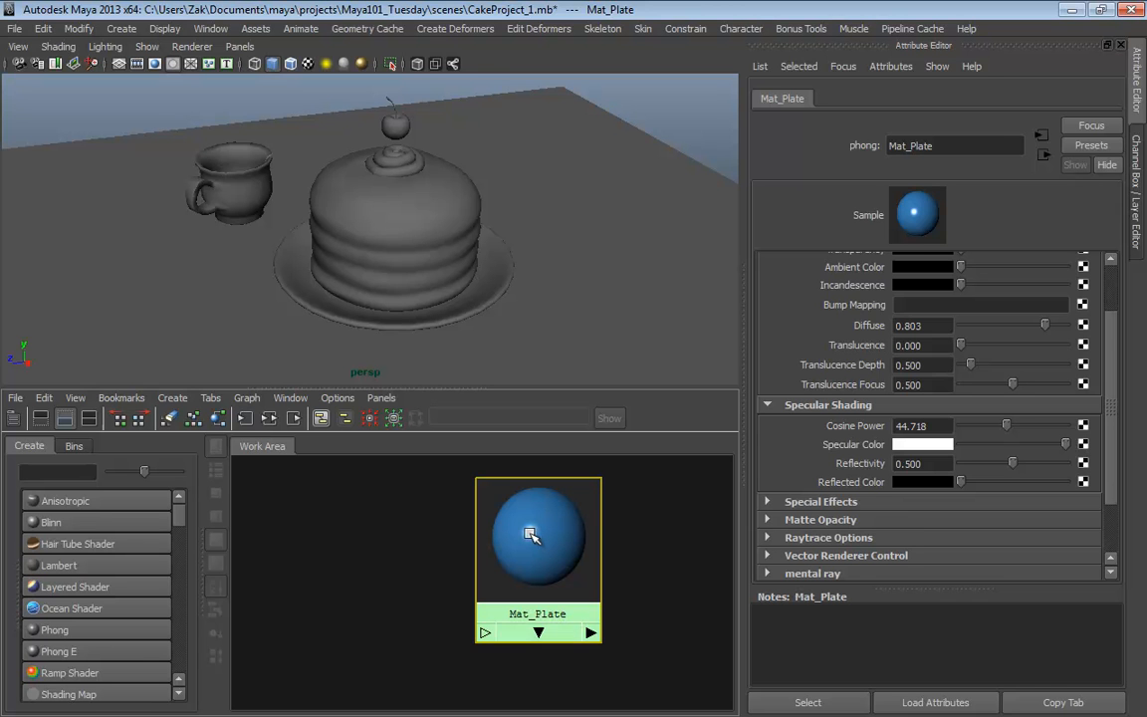
pyautogui.moveTo(1065, 445); pyautogui.dragTo(1026, 453)
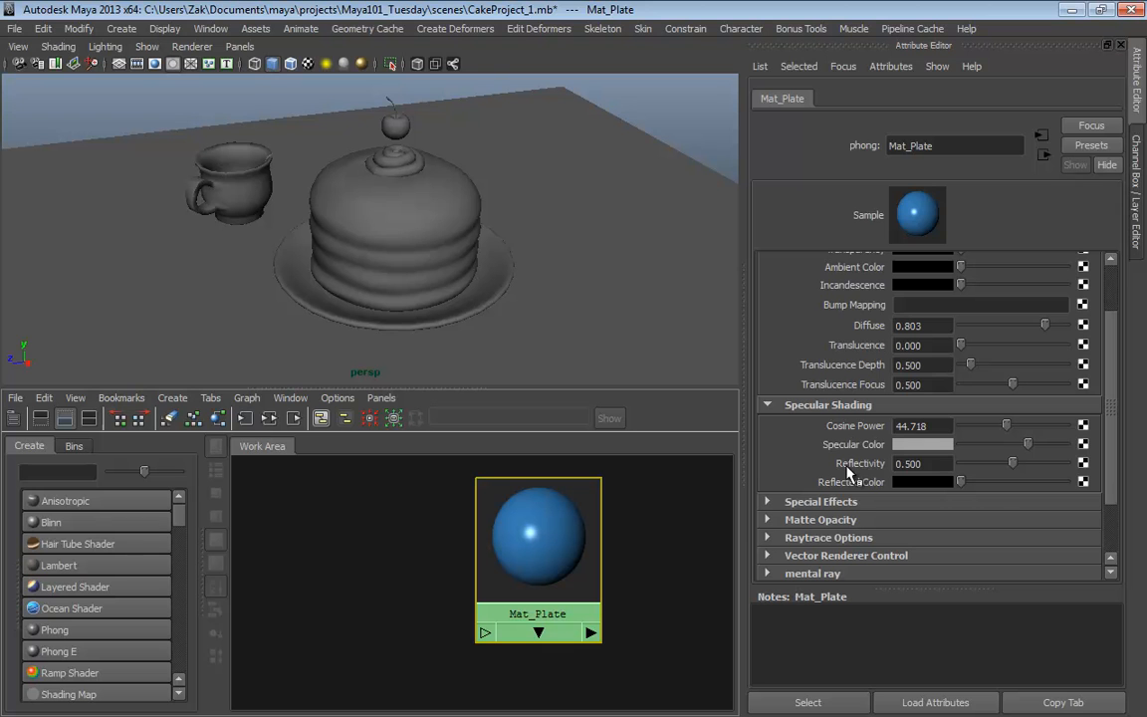
# Reduce the Reflectivity of Mat_Plate to 0.145.
pyautogui.moveTo(1013, 464)
pyautogui.mouseDown()
pyautogui.moveTo(958, 470)
pyautogui.moveTo(1083, 477)
pyautogui.moveTo(1003, 478)
pyautogui.mouseUp()
pyautogui.scroll(3, 1004, 378)
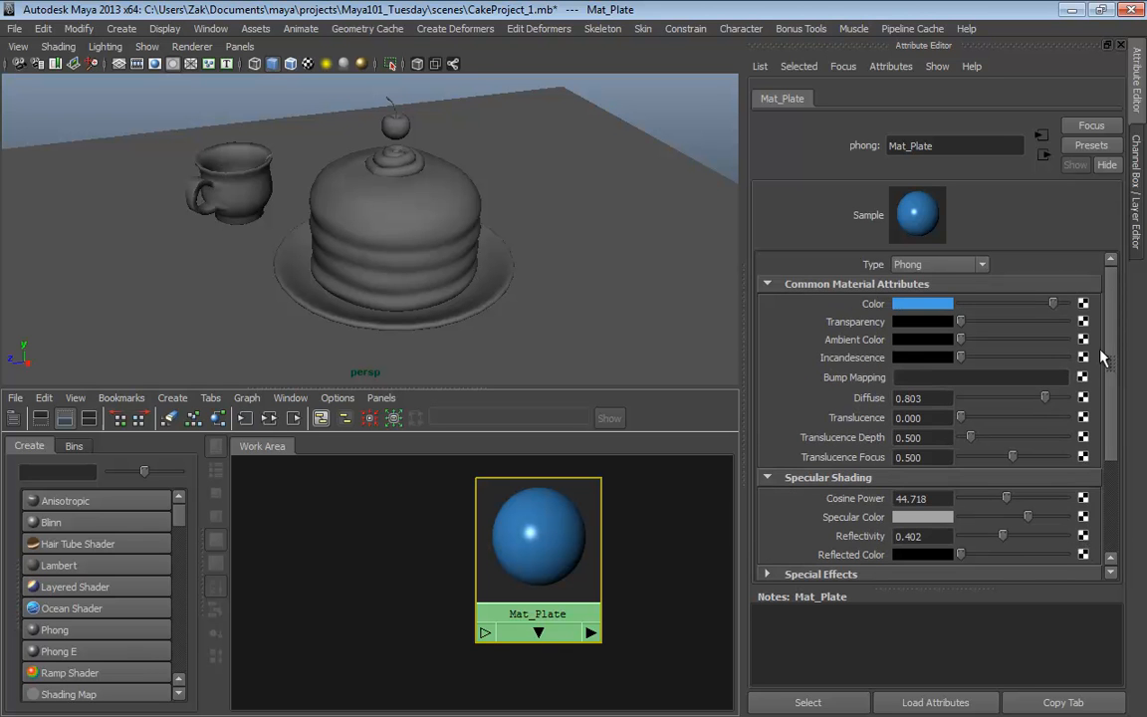
pyautogui.scroll(-3, 1102, 373)
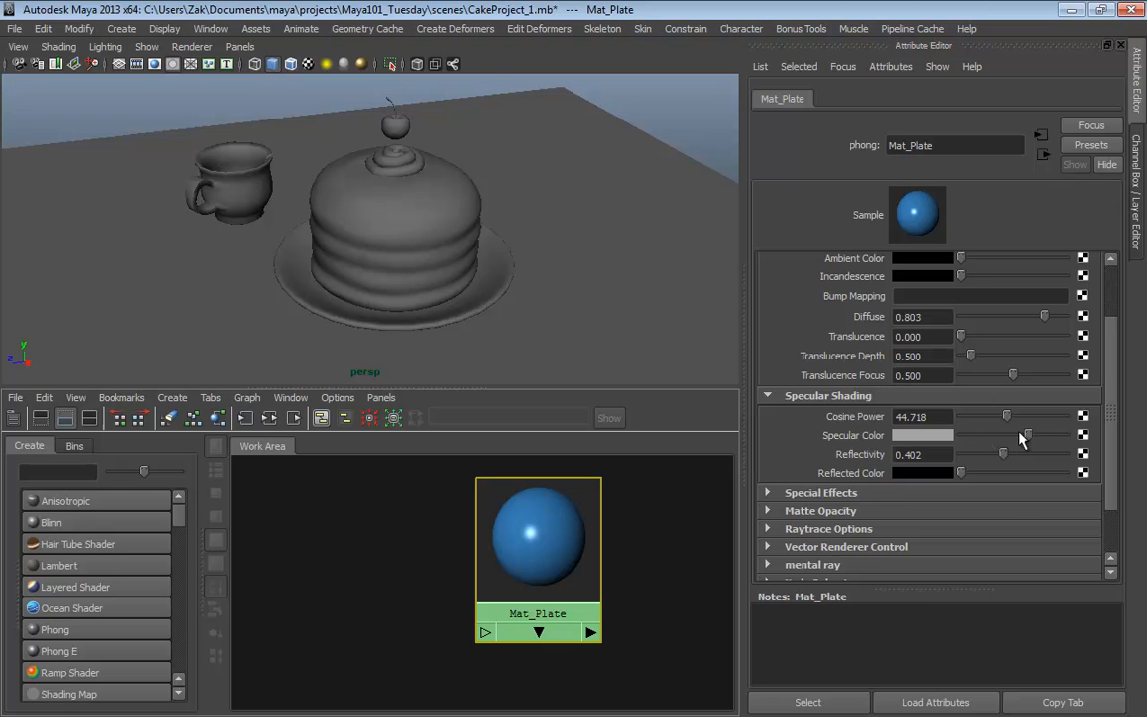
pyautogui.moveTo(1000, 456); pyautogui.dragTo(982, 458)
pyautogui.moveTo(982, 460); pyautogui.dragTo(976, 460)
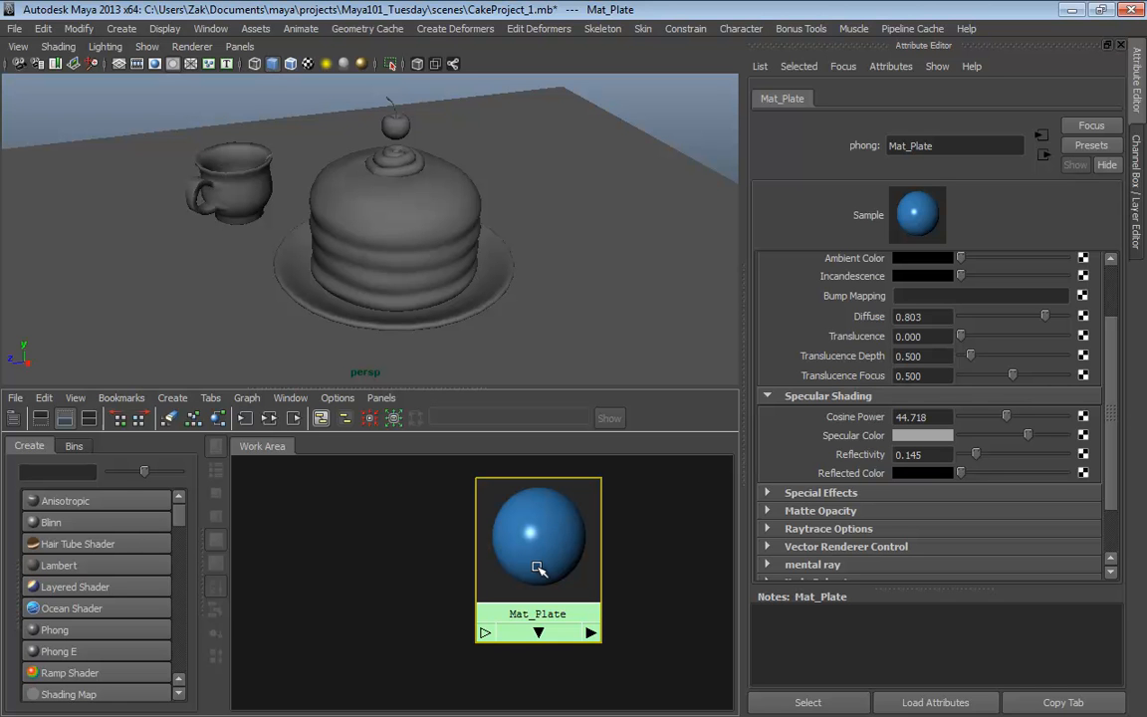
# Assign the Mat_Plate material to the plate and to the cake in the perspective view.
pyautogui.moveTo(538, 568); pyautogui.dragTo(313, 301, button='middle')
pyautogui.moveTo(556, 569); pyautogui.dragTo(550, 299, button='middle')
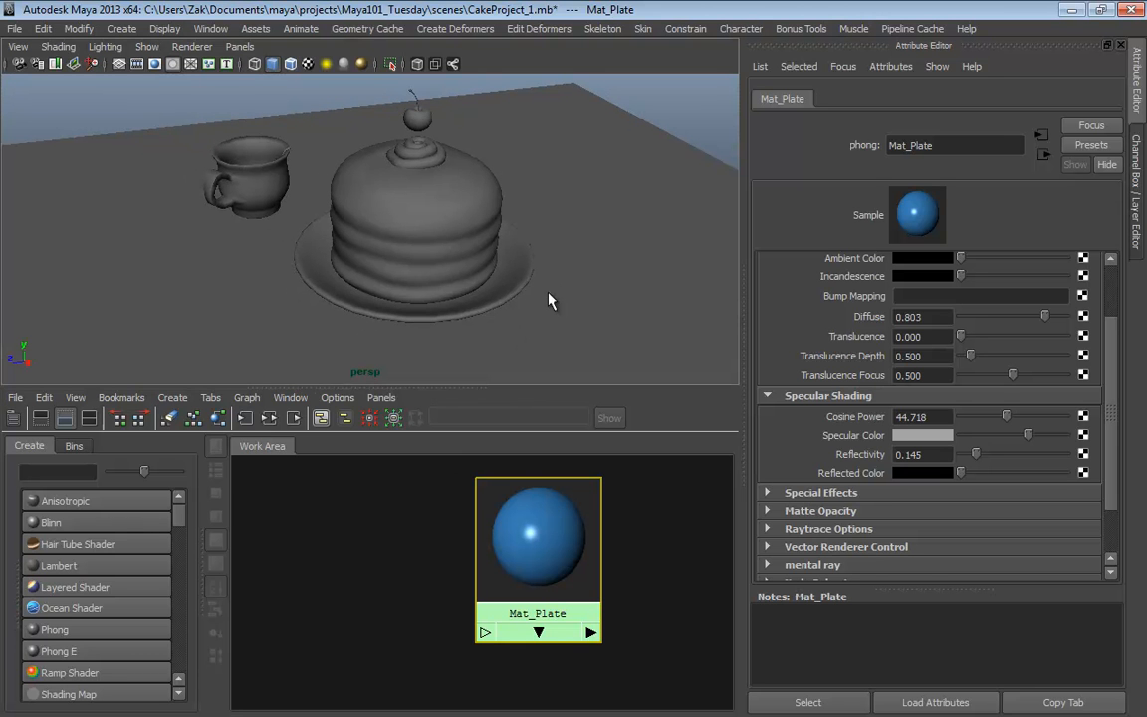
pyautogui.click(510, 295)
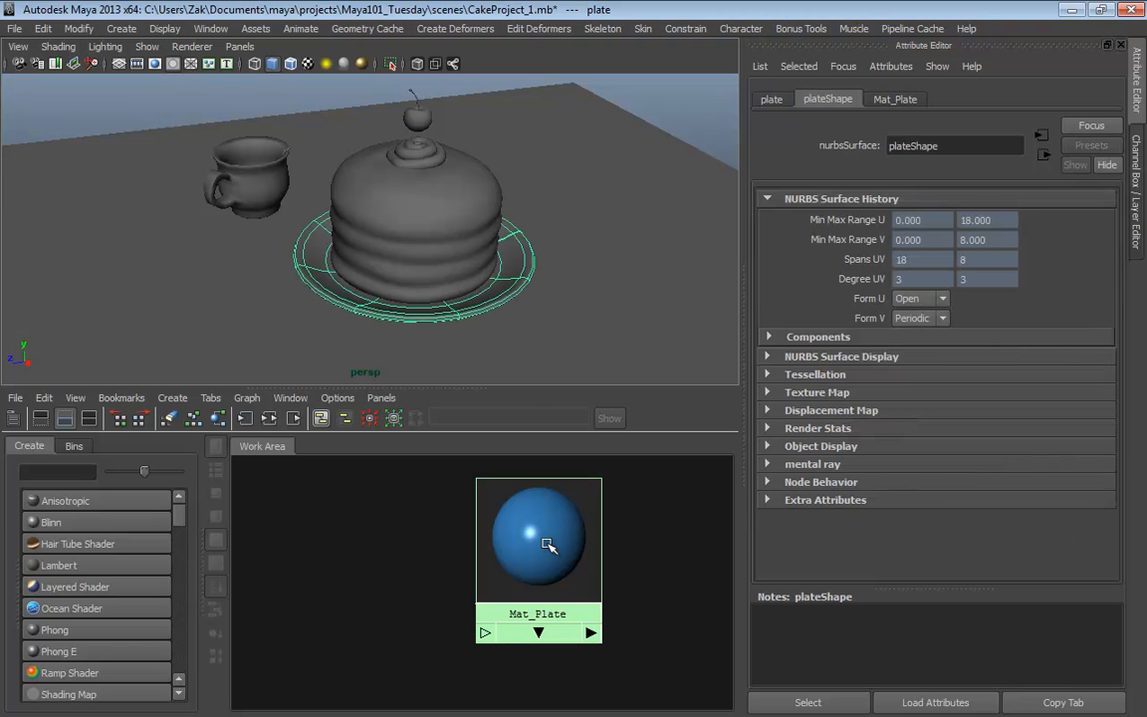
pyautogui.moveTo(553, 528); pyautogui.dragTo(509, 292, button='middle')
pyautogui.keyDown('alt'); pyautogui.moveTo(576, 305); pyautogui.dragTo(589, 259); pyautogui.keyUp('alt')
pyautogui.moveTo(531, 523); pyautogui.dragTo(433, 203, button='middle')
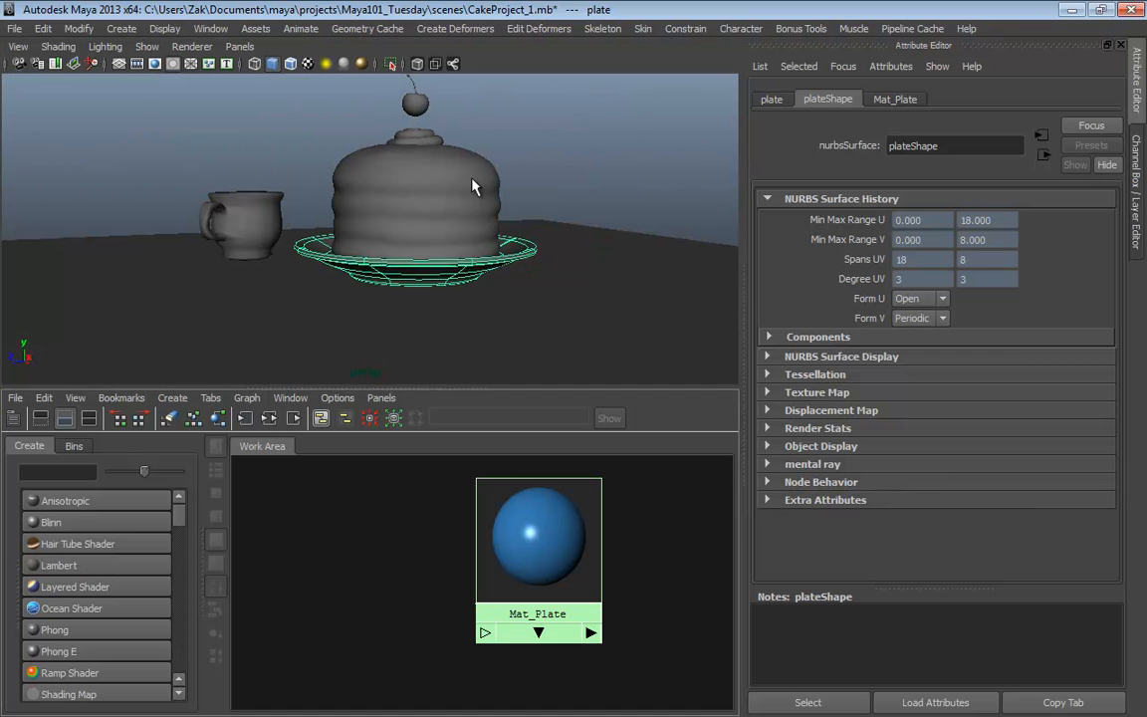
pyautogui.click(552, 329)
pyautogui.keyDown('alt'); pyautogui.moveTo(591, 246); pyautogui.dragTo(592, 292); pyautogui.keyUp('alt')
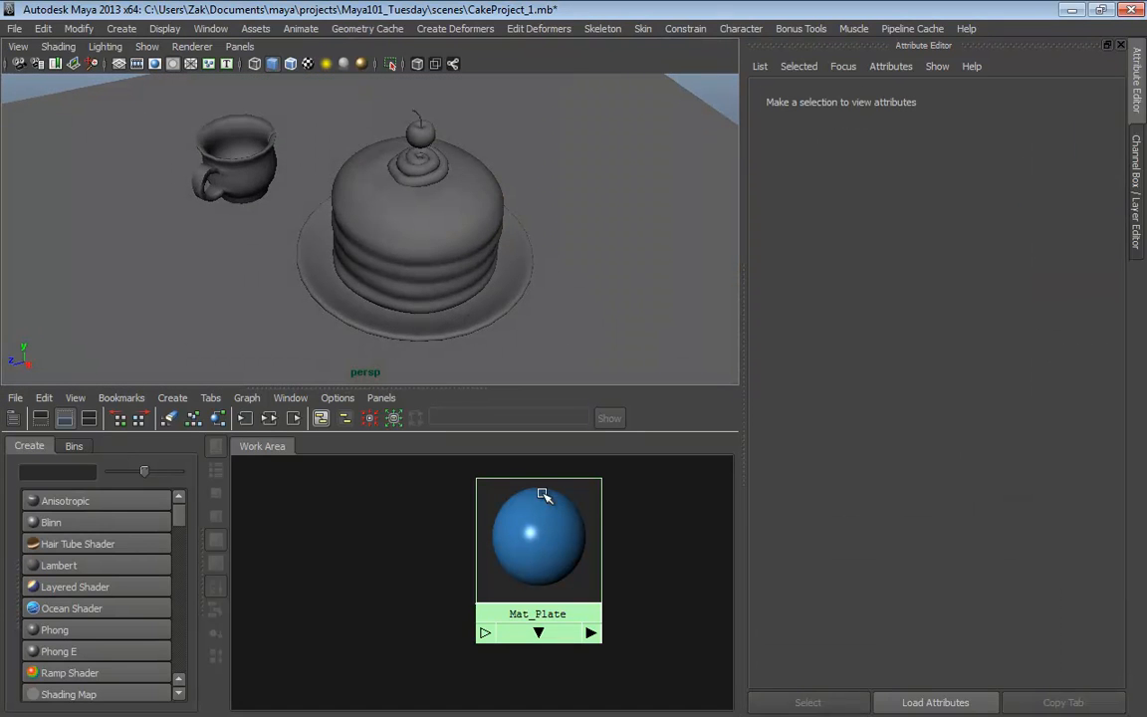
# Select the plate and assign Mat_Plate to the current selection from the material itself.
pyautogui.moveTo(543, 492); pyautogui.dragTo(512, 309, button='middle')
pyautogui.moveTo(531, 558); pyautogui.dragTo(482, 450, button='right')
pyautogui.click(480, 335)
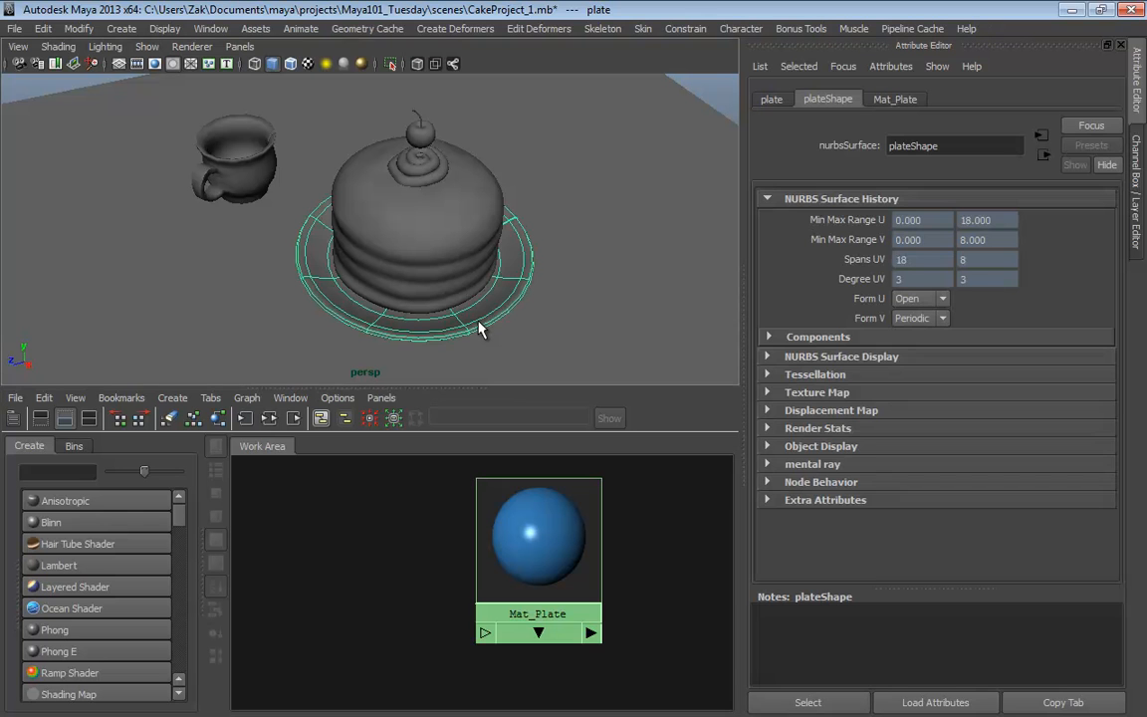
pyautogui.moveTo(537, 492); pyautogui.dragTo(534, 449, button='right')
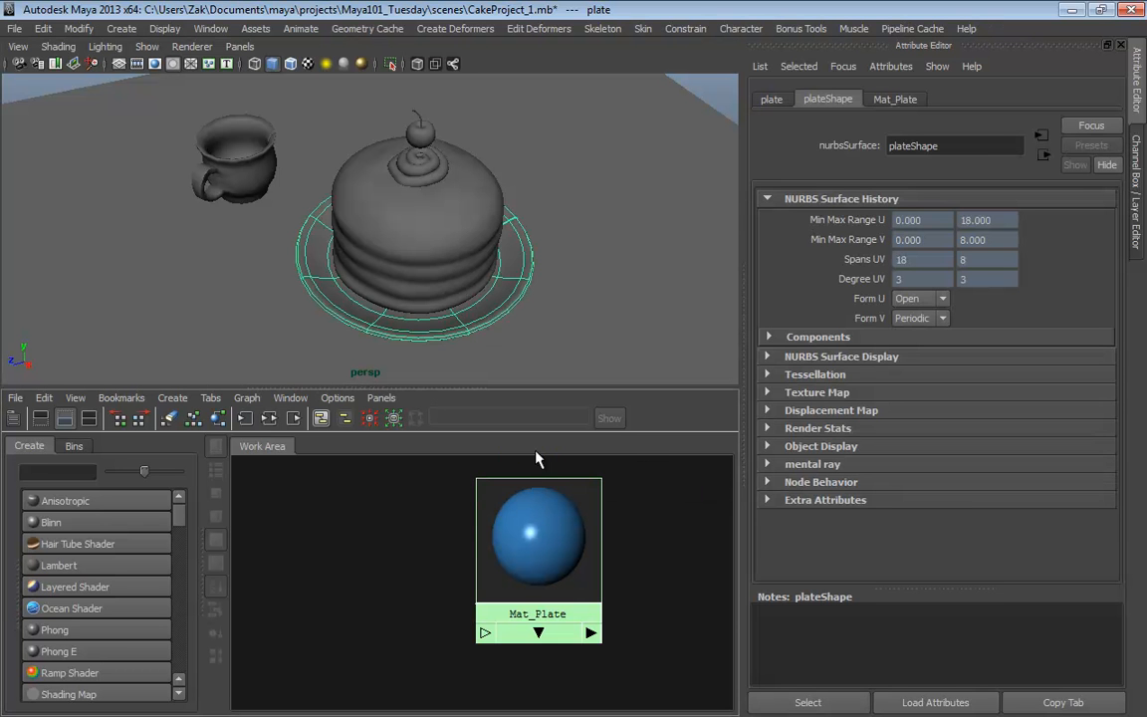
# Turn off the default material display in the perspective view so objects show their assigned materials.
pyautogui.keyDown('alt'); pyautogui.moveTo(527, 323); pyautogui.dragTo(535, 310, button='middle'); pyautogui.keyUp('alt')
pyautogui.click(58, 48)
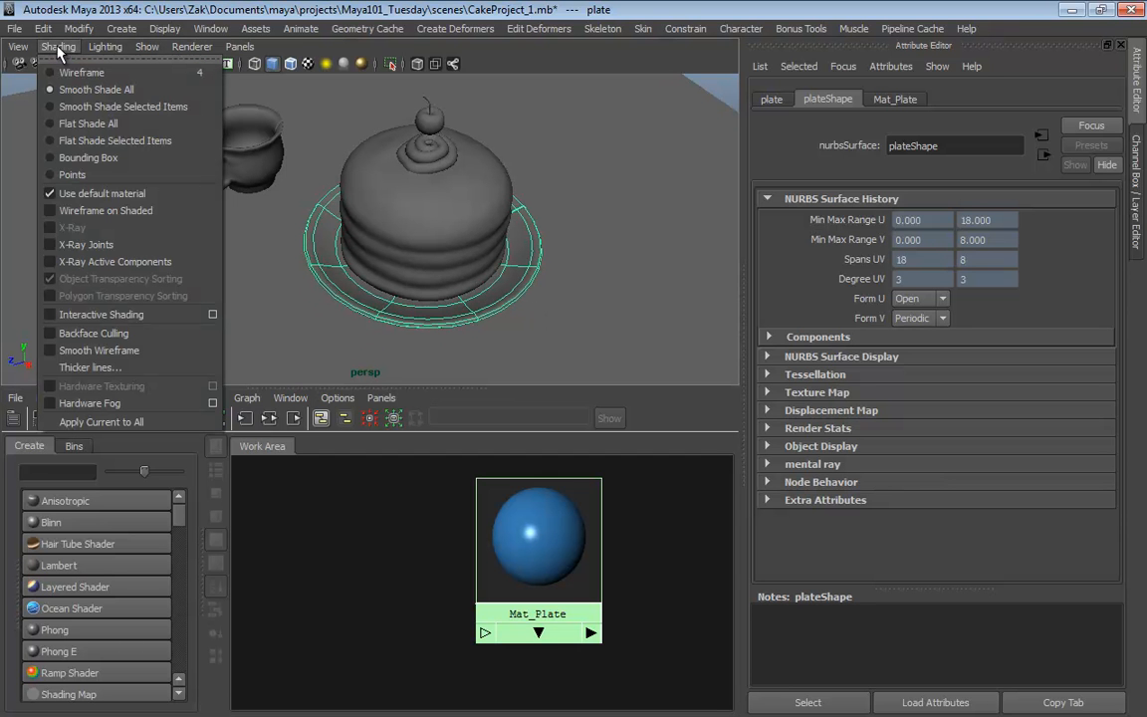
pyautogui.click(120, 198)
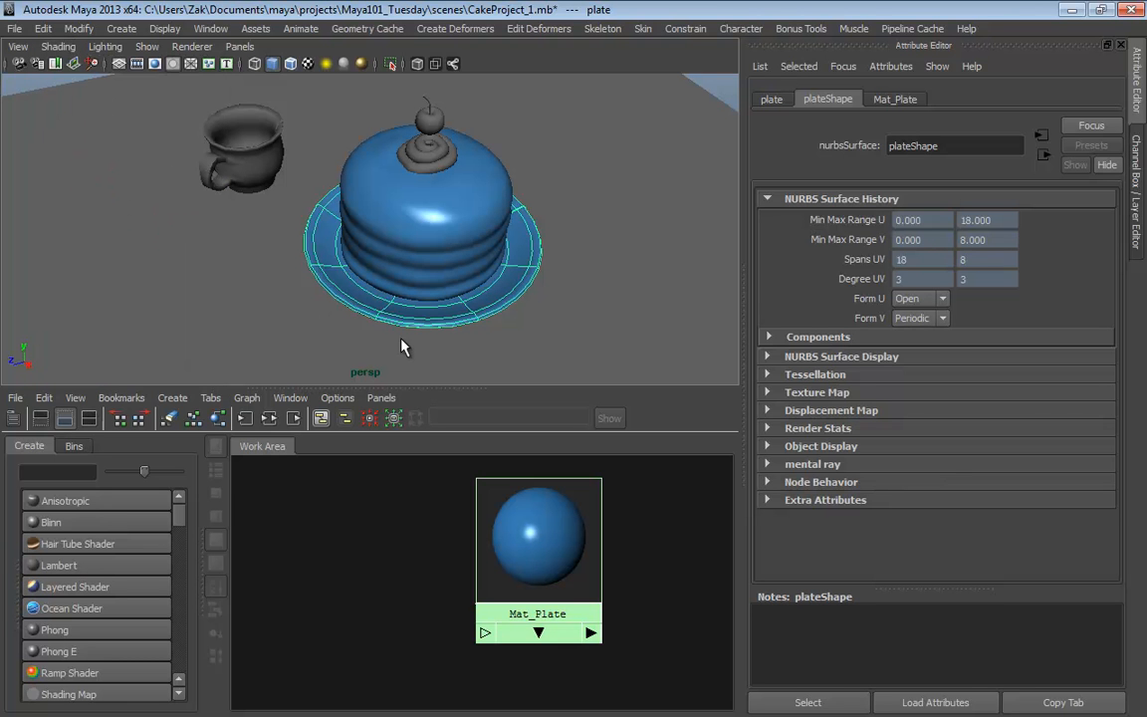
pyautogui.keyDown('alt'); pyautogui.moveTo(517, 295); pyautogui.dragTo(530, 227, button='middle'); pyautogui.keyUp('alt')
pyautogui.keyDown('alt'); pyautogui.moveTo(530, 236); pyautogui.dragTo(472, 236); pyautogui.keyUp('alt')
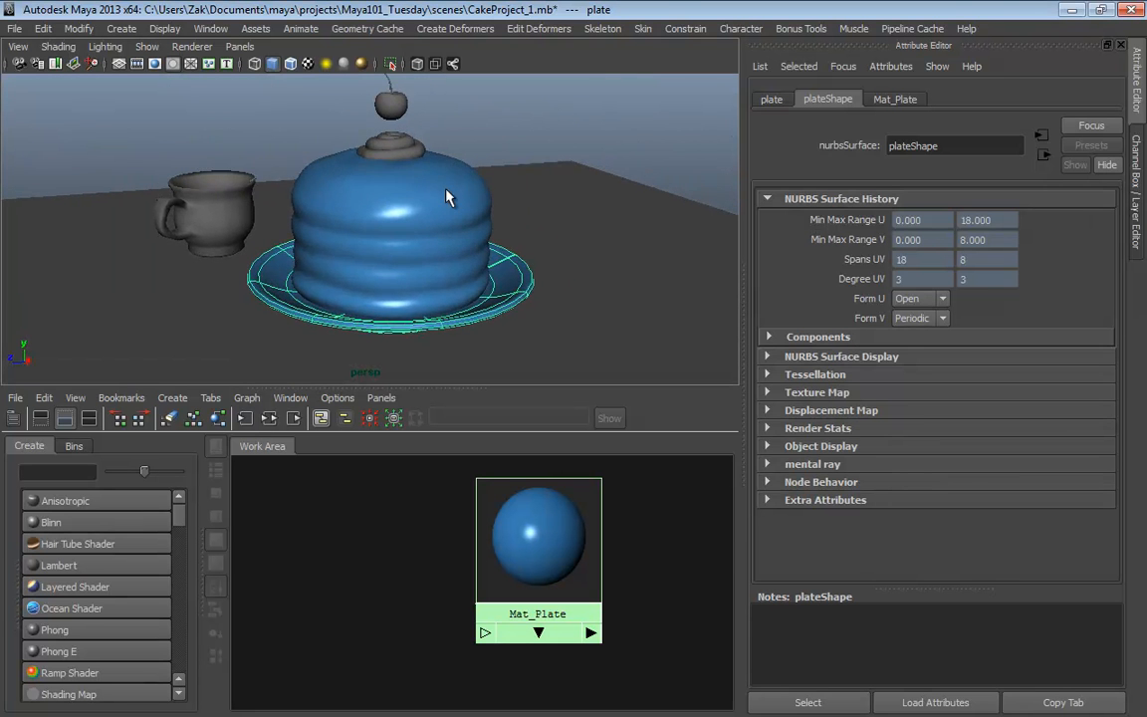
# Assign the existing lambert1 material to the cake in place of Mat_Plate.
pyautogui.click(443, 224)
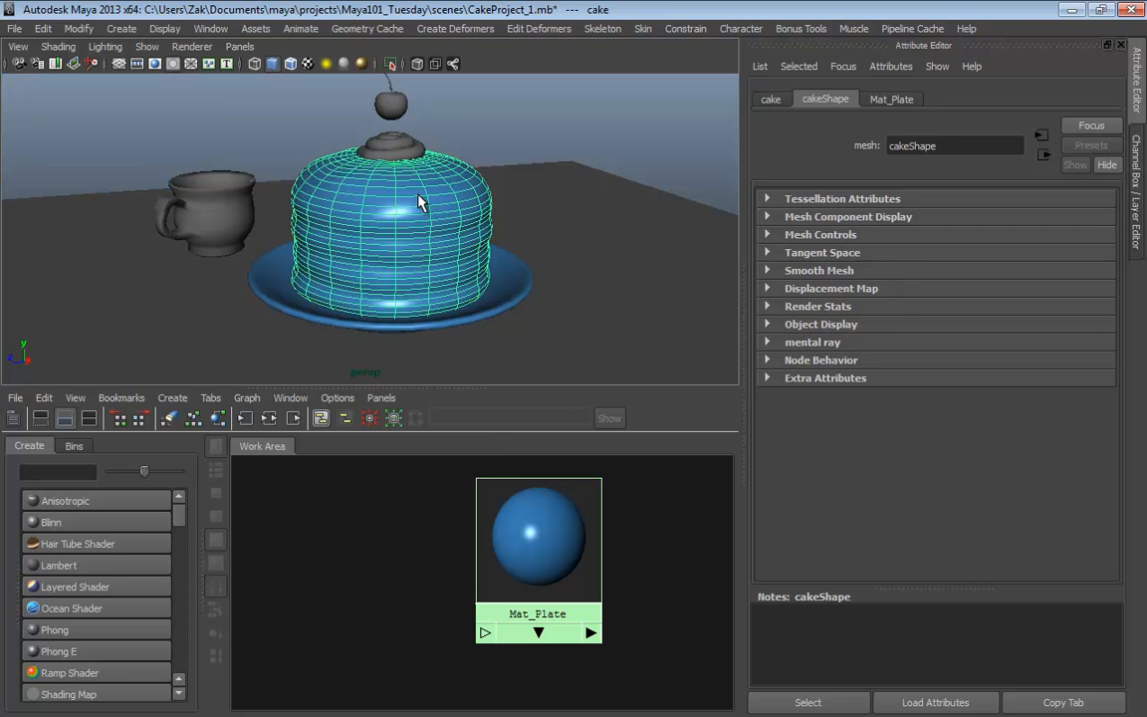
pyautogui.moveTo(419, 197); pyautogui.dragTo(534, 477, button='right')
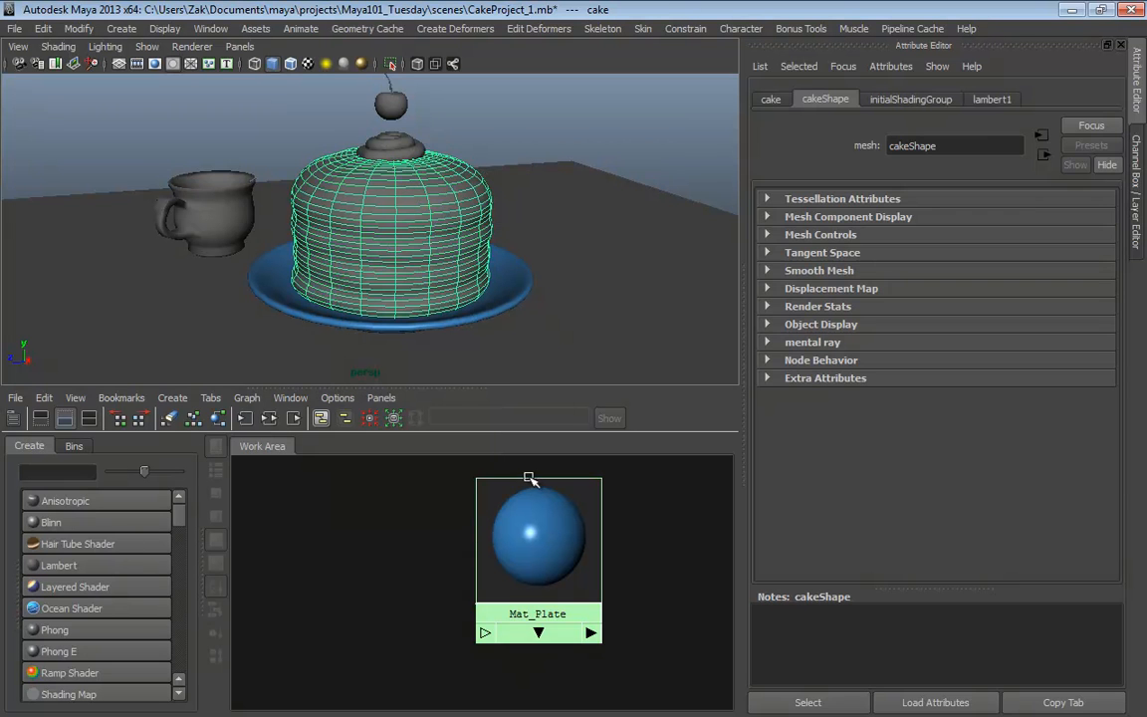
pyautogui.click(519, 124)
pyautogui.keyDown('alt'); pyautogui.moveTo(453, 185); pyautogui.dragTo(448, 235); pyautogui.keyUp('alt')
# Switch the plate's material to lambert1 and back to Mat_Plate.
pyautogui.click(505, 314)
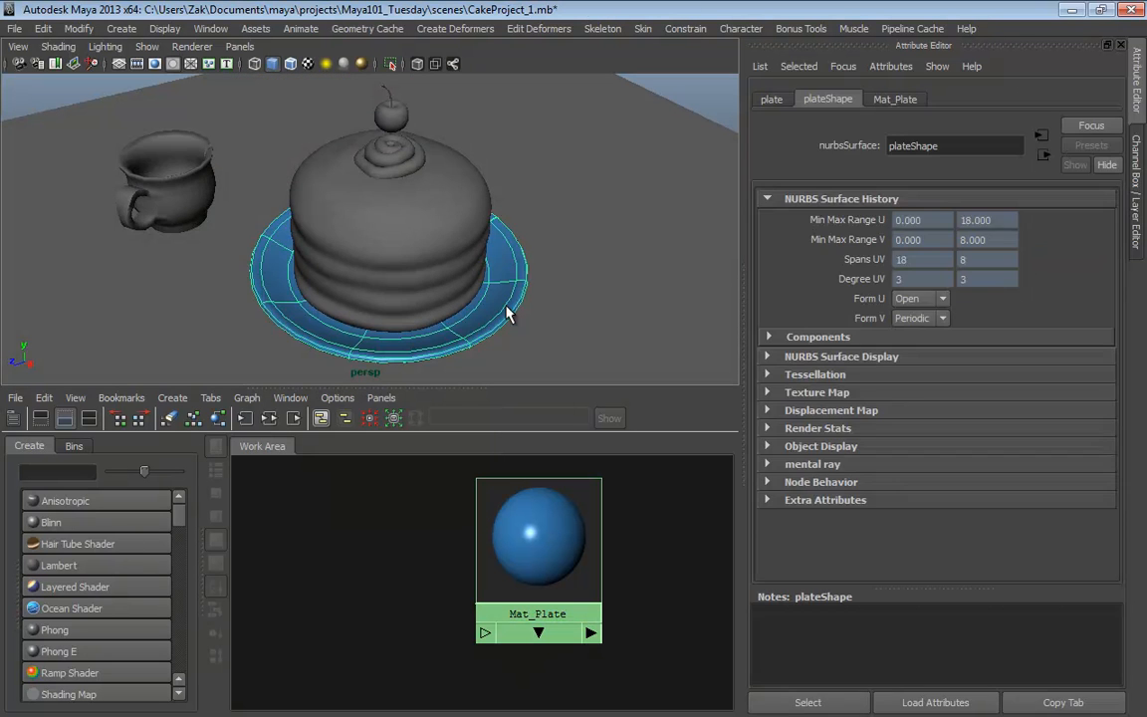
pyautogui.moveTo(504, 303); pyautogui.dragTo(620, 576, button='right')
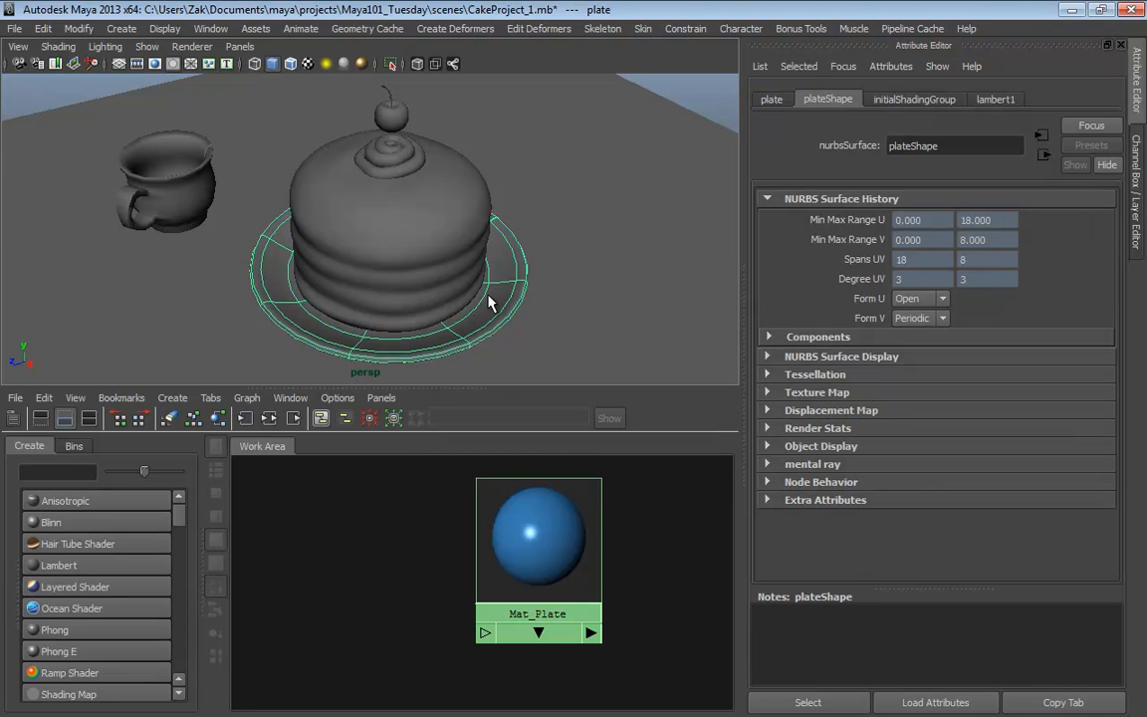
pyautogui.moveTo(495, 299); pyautogui.dragTo(615, 565, button='right')
pyautogui.keyDown('alt'); pyautogui.moveTo(484, 333); pyautogui.dragTo(545, 236); pyautogui.keyUp('alt')
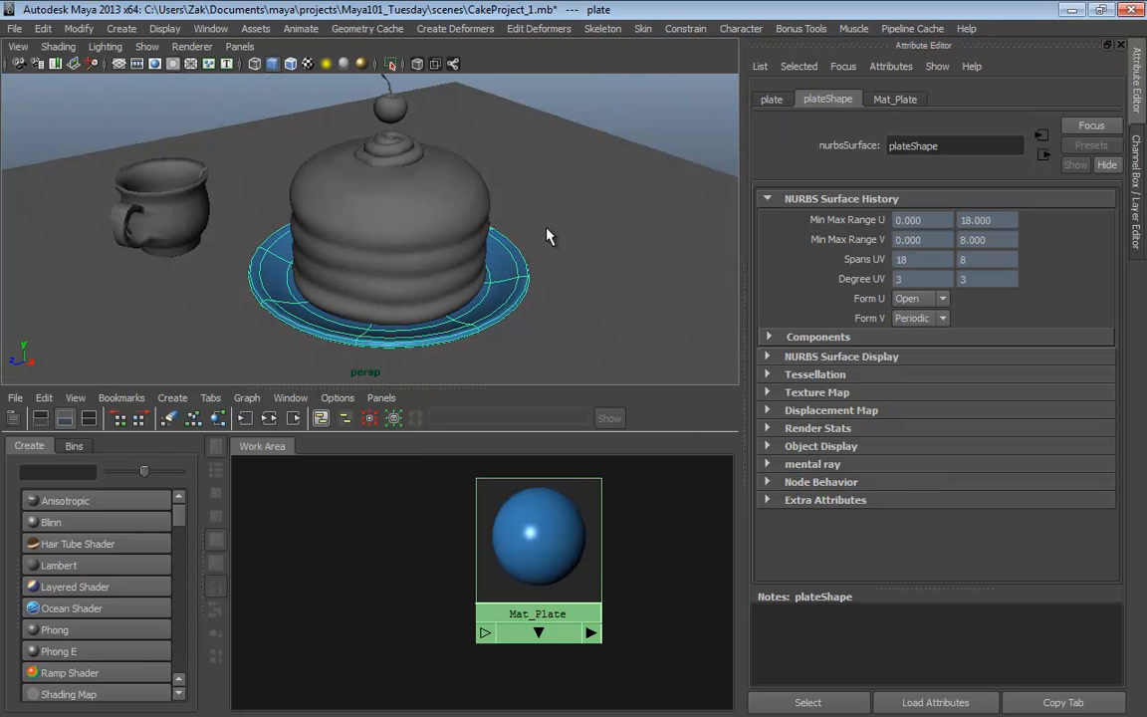
# Reapply Mat_Plate to the plate, once directly onto the surface and once through the current selection.
pyautogui.click(647, 130)
pyautogui.keyDown('alt'); pyautogui.moveTo(517, 256); pyautogui.dragTo(524, 244, button='middle'); pyautogui.keyUp('alt')
pyautogui.moveTo(541, 543); pyautogui.dragTo(395, 330, button='middle')
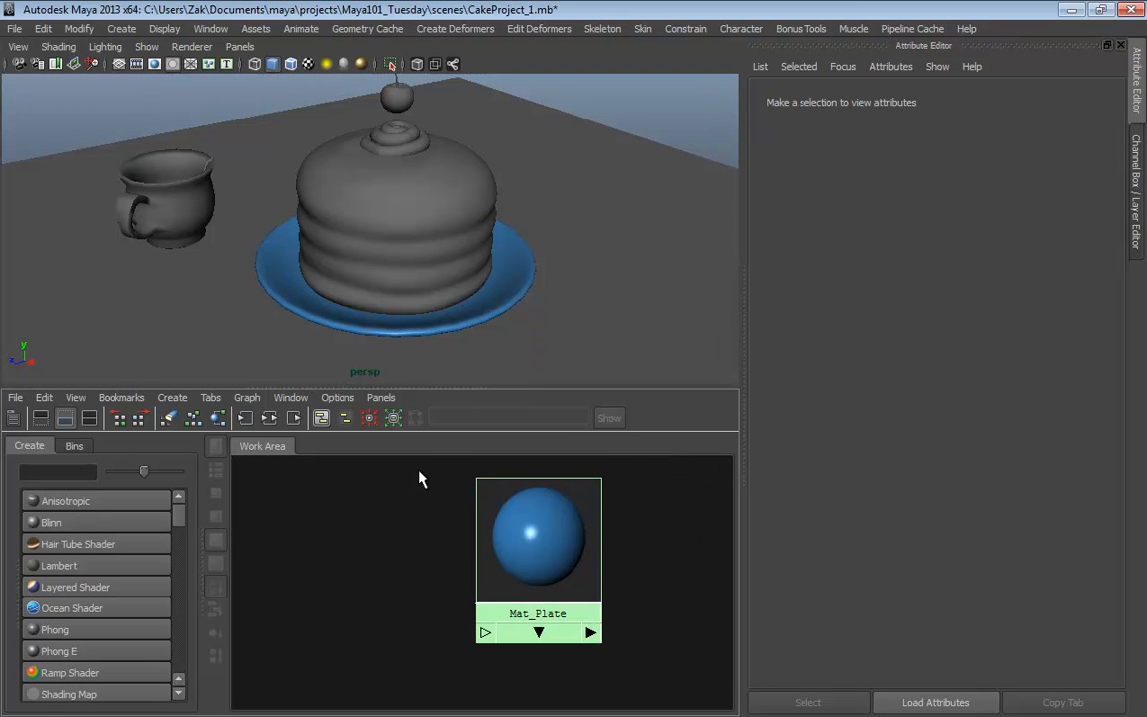
pyautogui.keyDown('alt'); pyautogui.moveTo(479, 364); pyautogui.dragTo(479, 327); pyautogui.keyUp('alt')
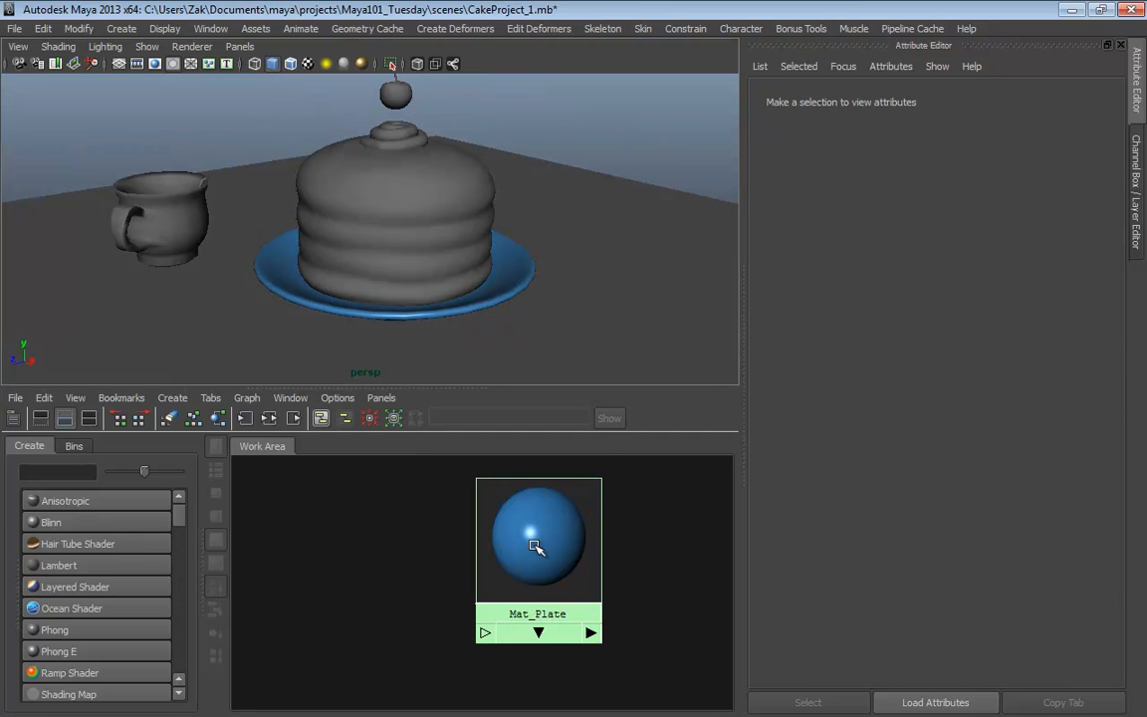
pyautogui.click(463, 319)
pyautogui.moveTo(526, 491); pyautogui.dragTo(532, 451, button='right')
pyautogui.moveTo(452, 316); pyautogui.dragTo(319, 528, button='right')
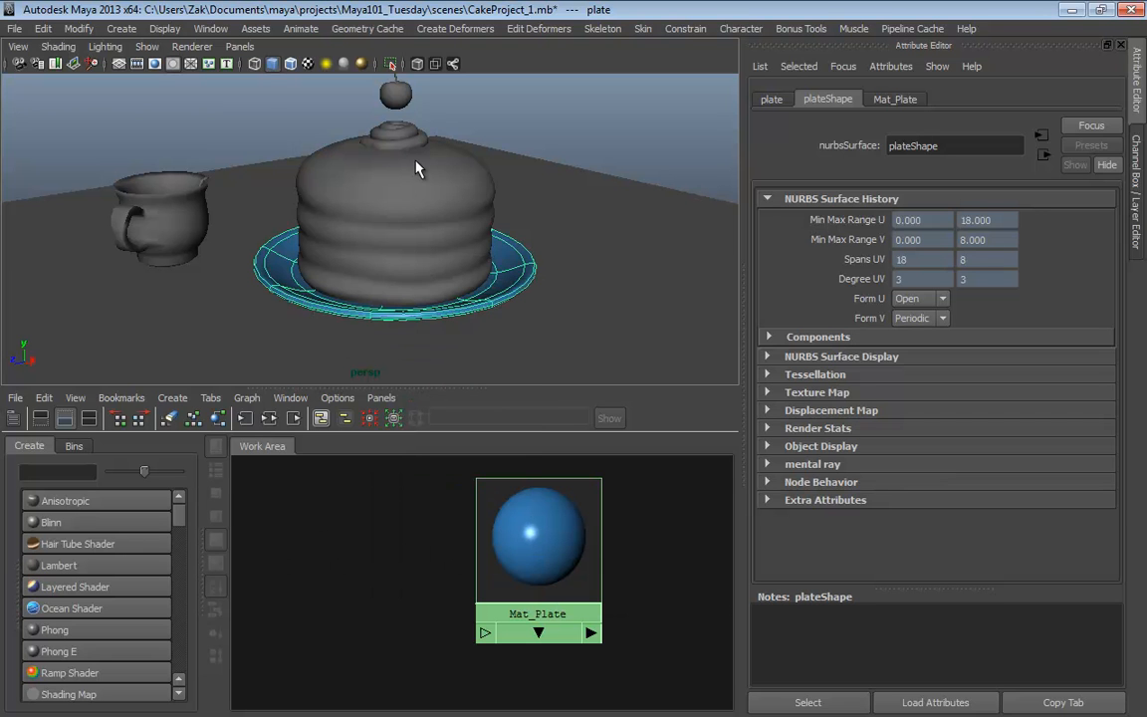
# Switch to the Rendering menu set, look through the existing materials available for assignment, and deselect the plate.
pyautogui.press('F6')
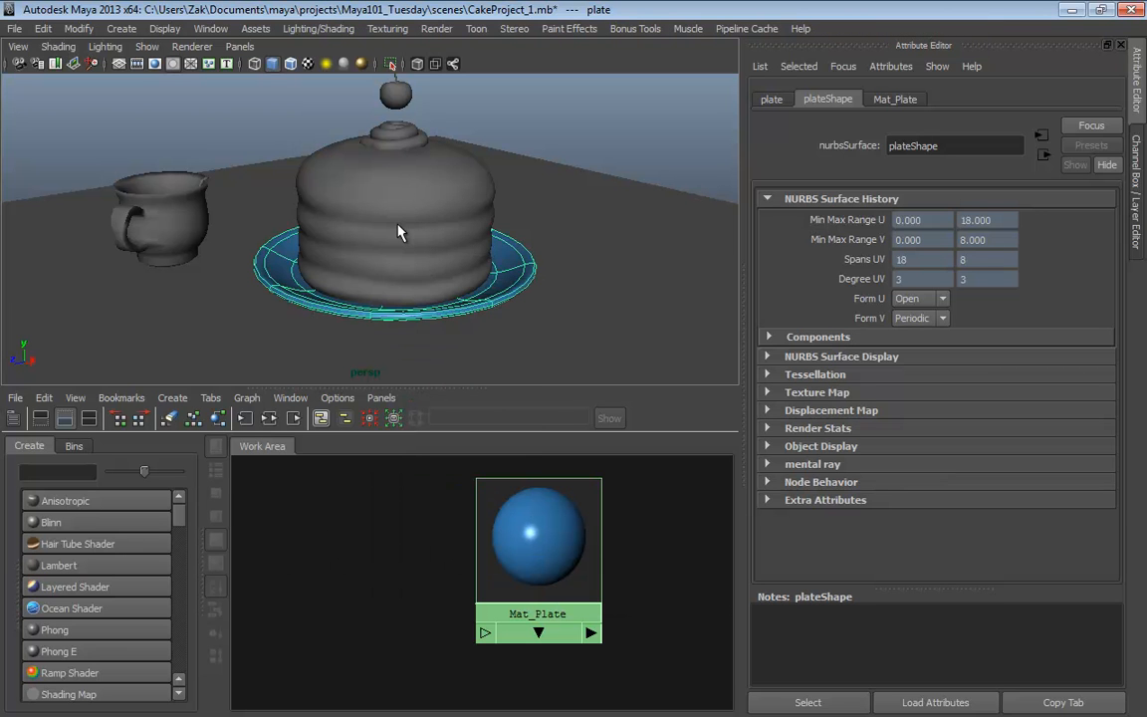
pyautogui.click(311, 30)
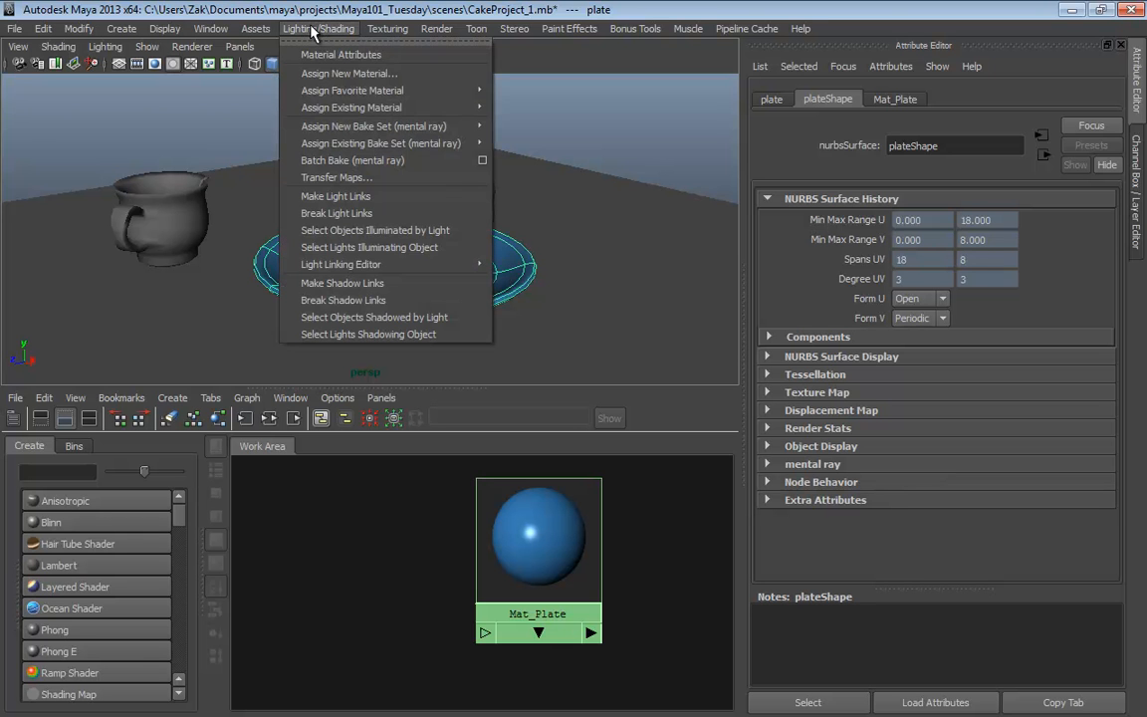
pyautogui.moveTo(333, 107)
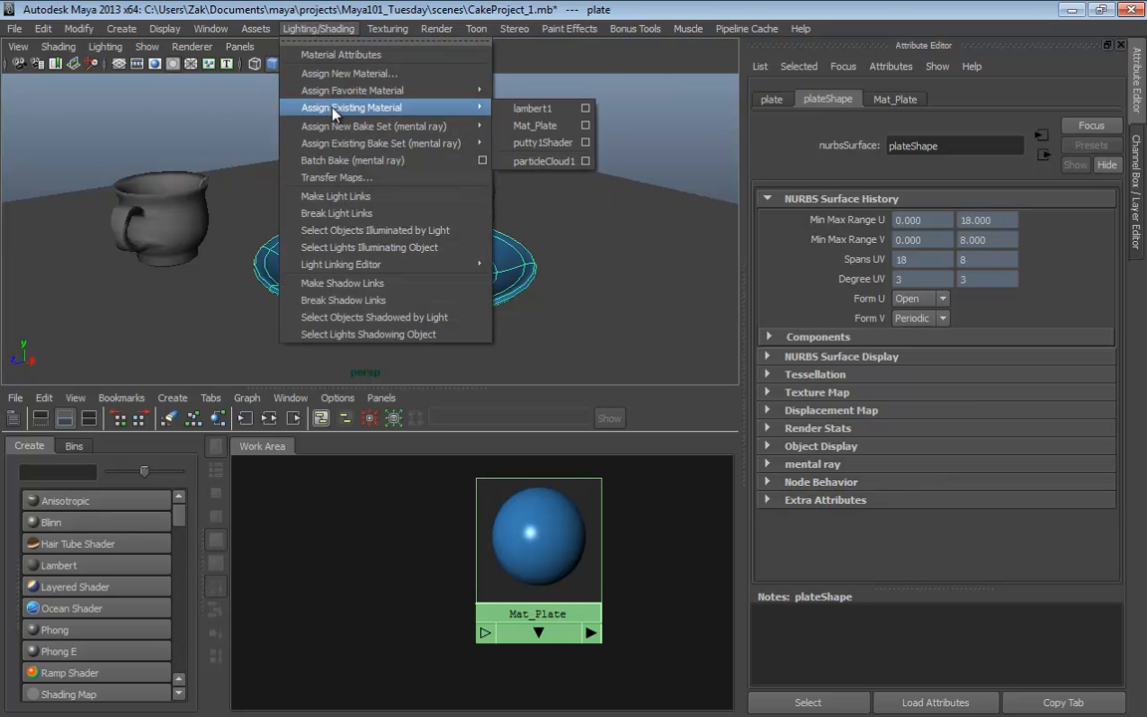
pyautogui.click(640, 119)
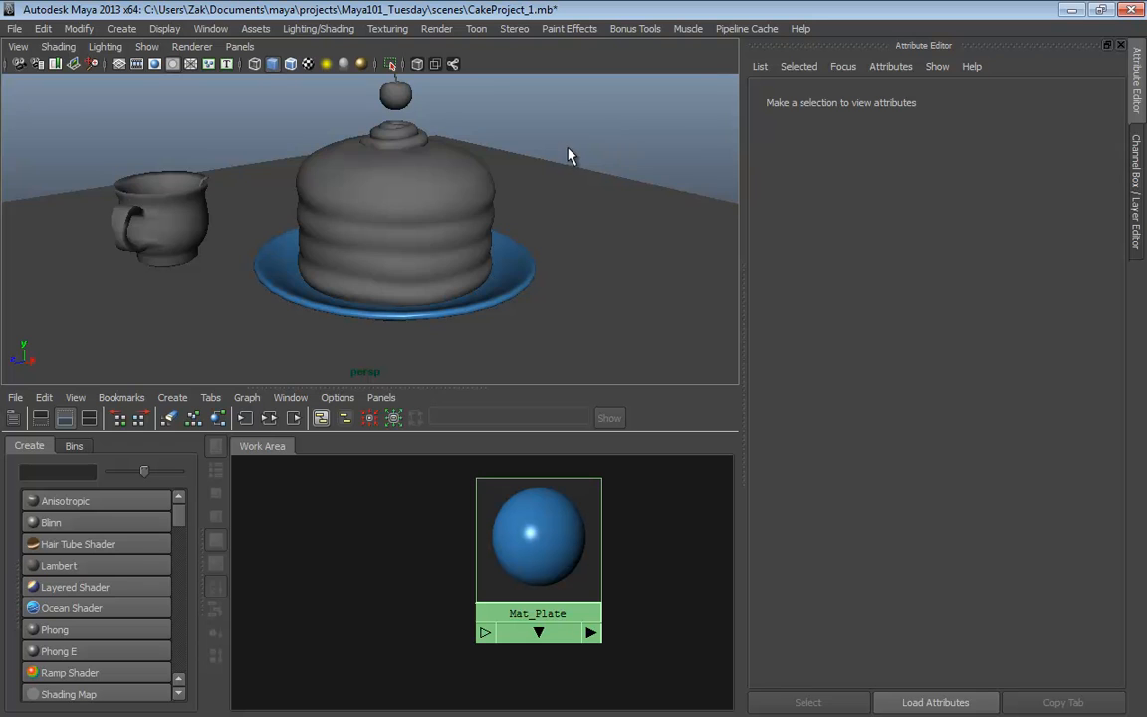
pyautogui.keyDown('alt'); pyautogui.moveTo(569, 156); pyautogui.dragTo(516, 154); pyautogui.keyUp('alt')
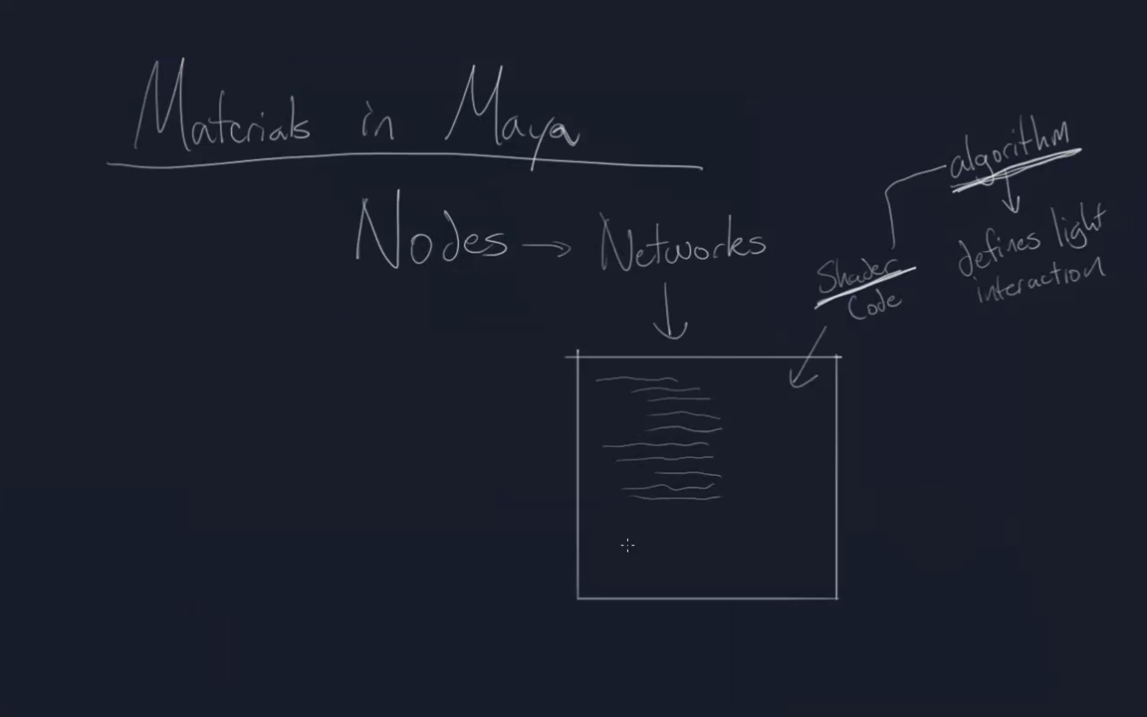
pyautogui.moveTo(618, 574); pyautogui.dragTo(552, 108, button='middle')
pyautogui.moveTo(717, 302); pyautogui.dragTo(494, 247, button='middle')
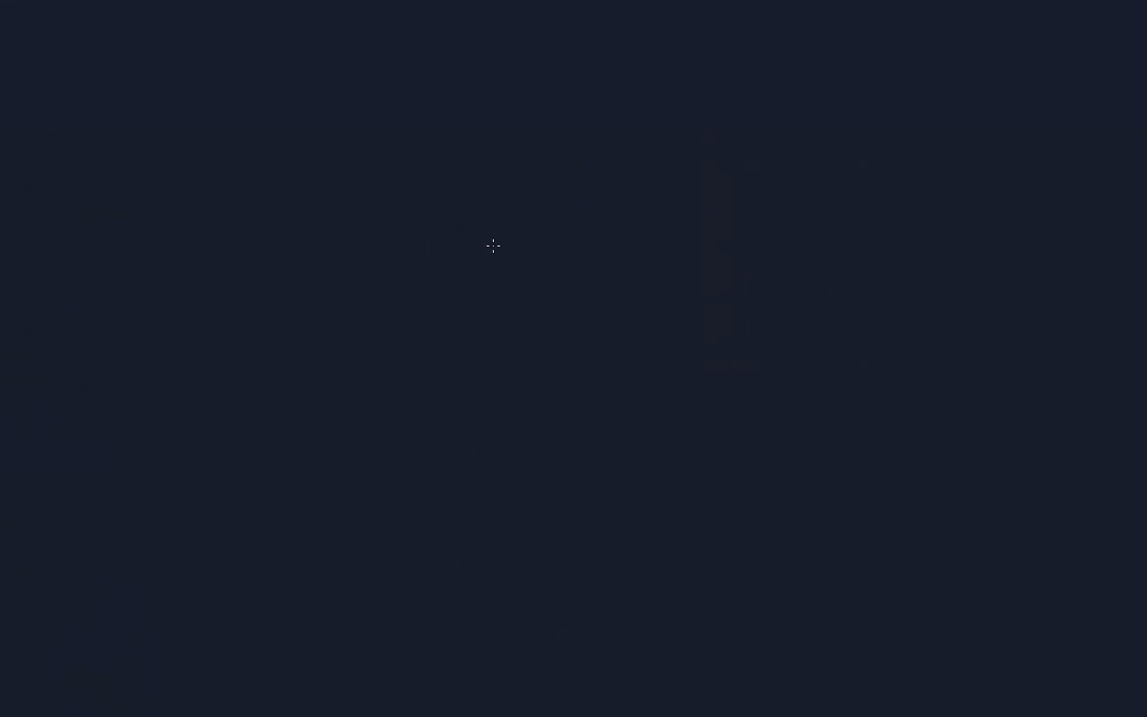
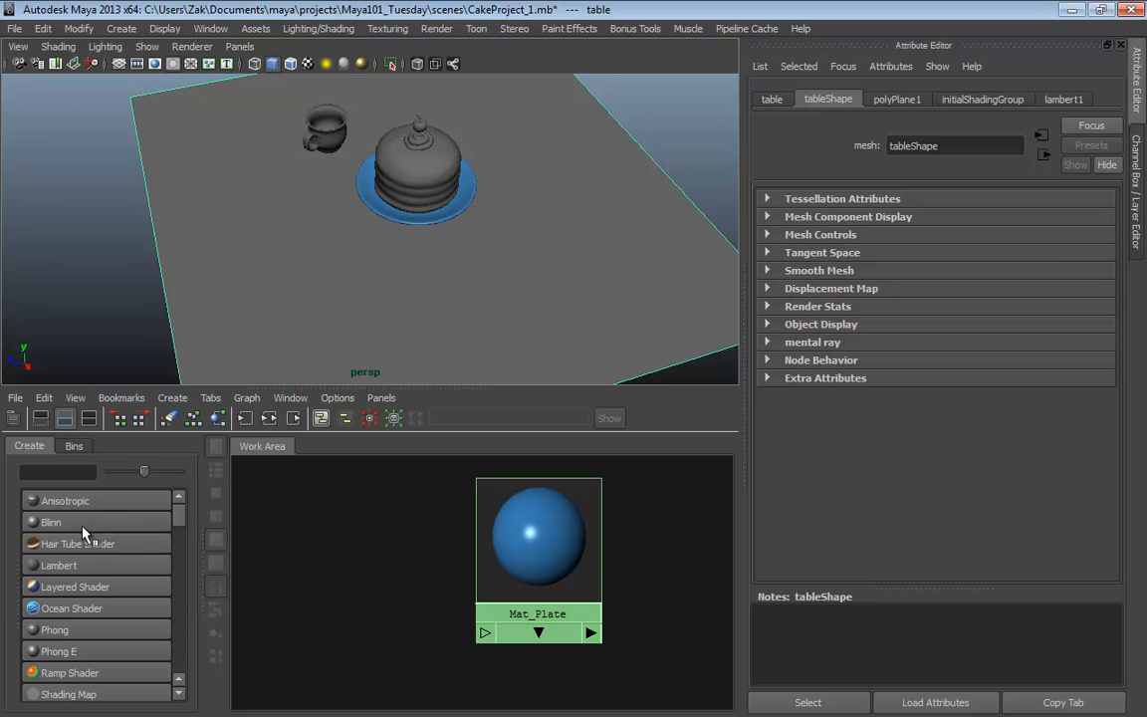
# Create a new Phong material named Temp and place its swatch to the left of Mat_Plate in the work area.
pyautogui.click(48, 630)
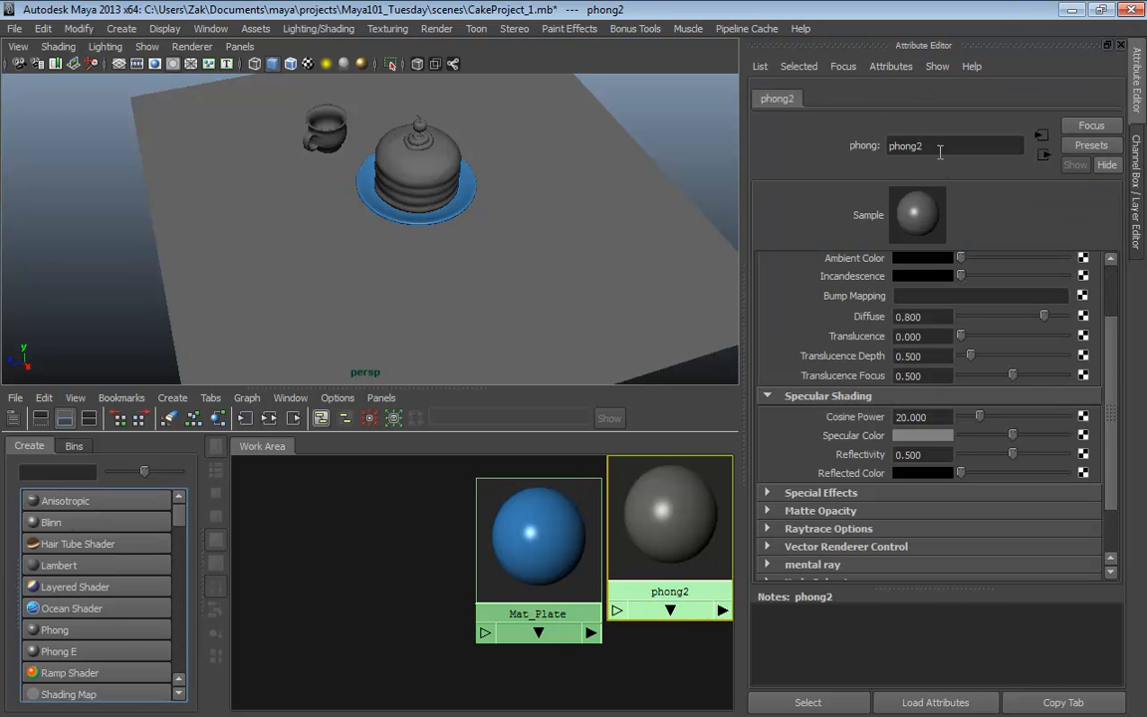
pyautogui.doubleClick(938, 151)
pyautogui.write('Temp')
pyautogui.press('Return')
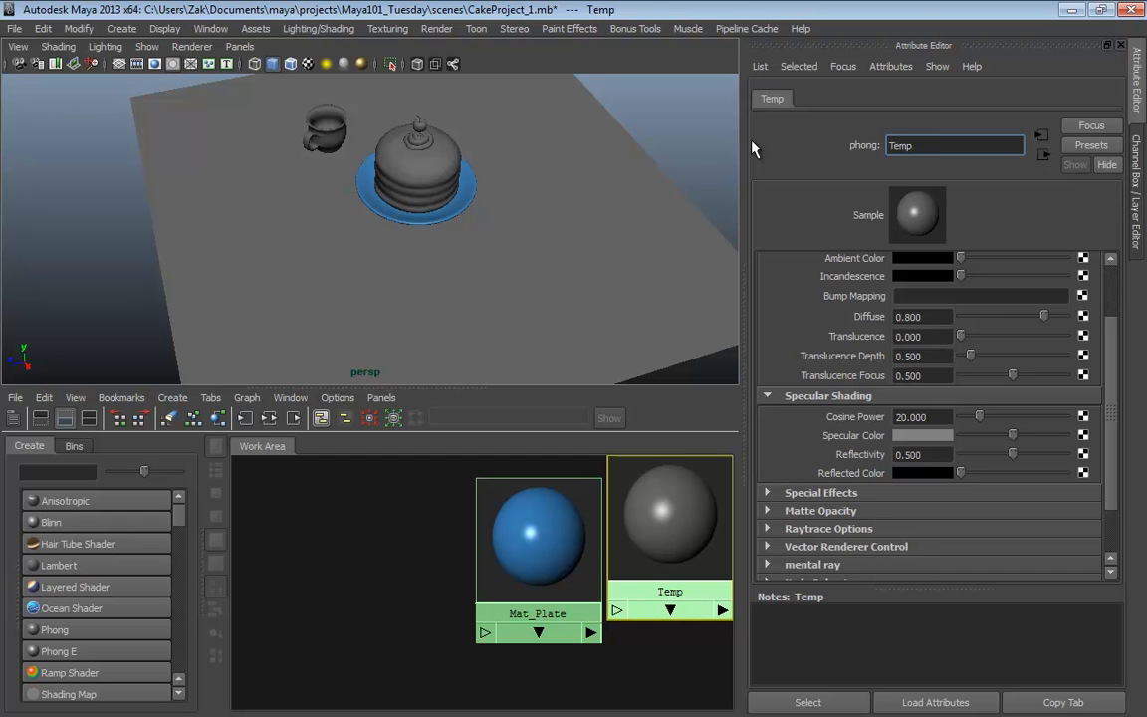
pyautogui.moveTo(660, 511); pyautogui.dragTo(375, 537)
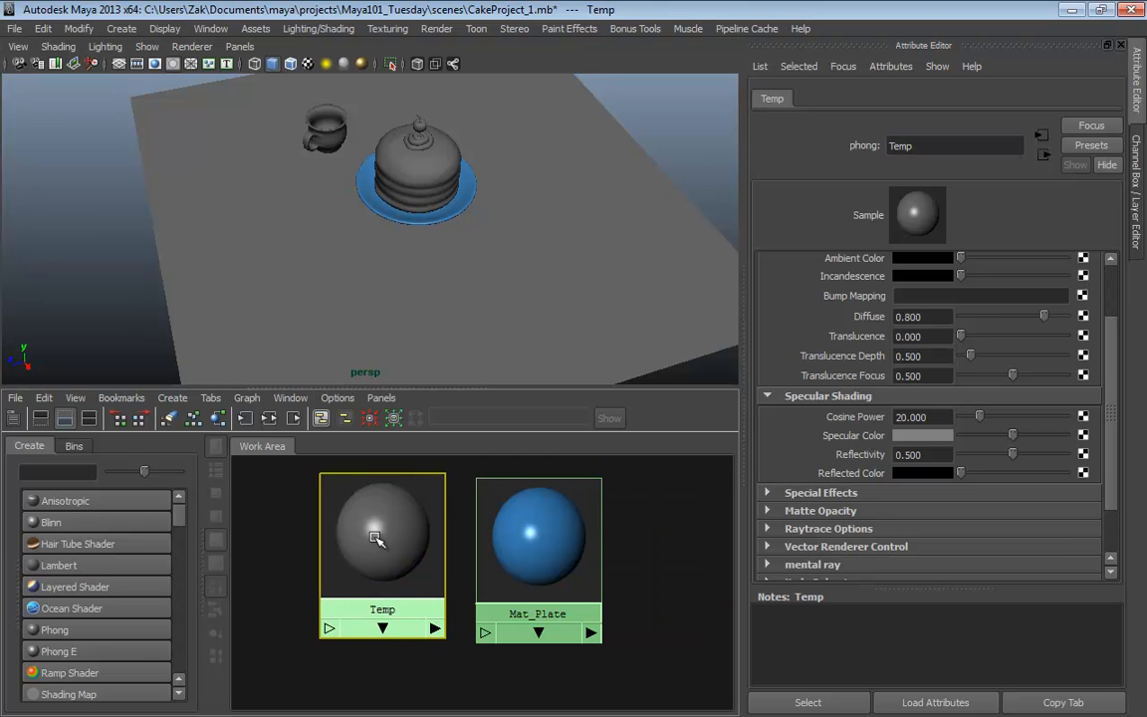
# Shift the Mat_Plate and Temp swatches aside in the work area and connect a Cloth texture to Temp's bump map.
pyautogui.moveTo(494, 538); pyautogui.dragTo(593, 543)
pyautogui.moveTo(350, 541); pyautogui.dragTo(453, 529)
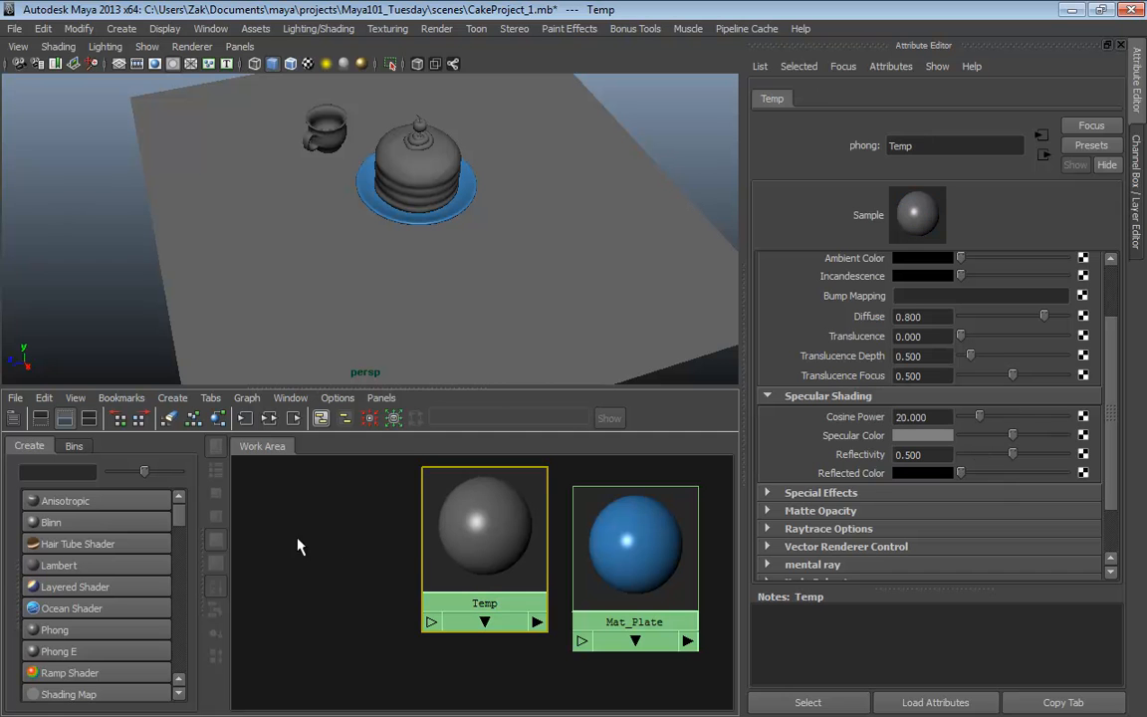
pyautogui.moveTo(182, 517)
pyautogui.mouseDown()
pyautogui.moveTo(183, 544)
pyautogui.moveTo(182, 532)
pyautogui.mouseUp()
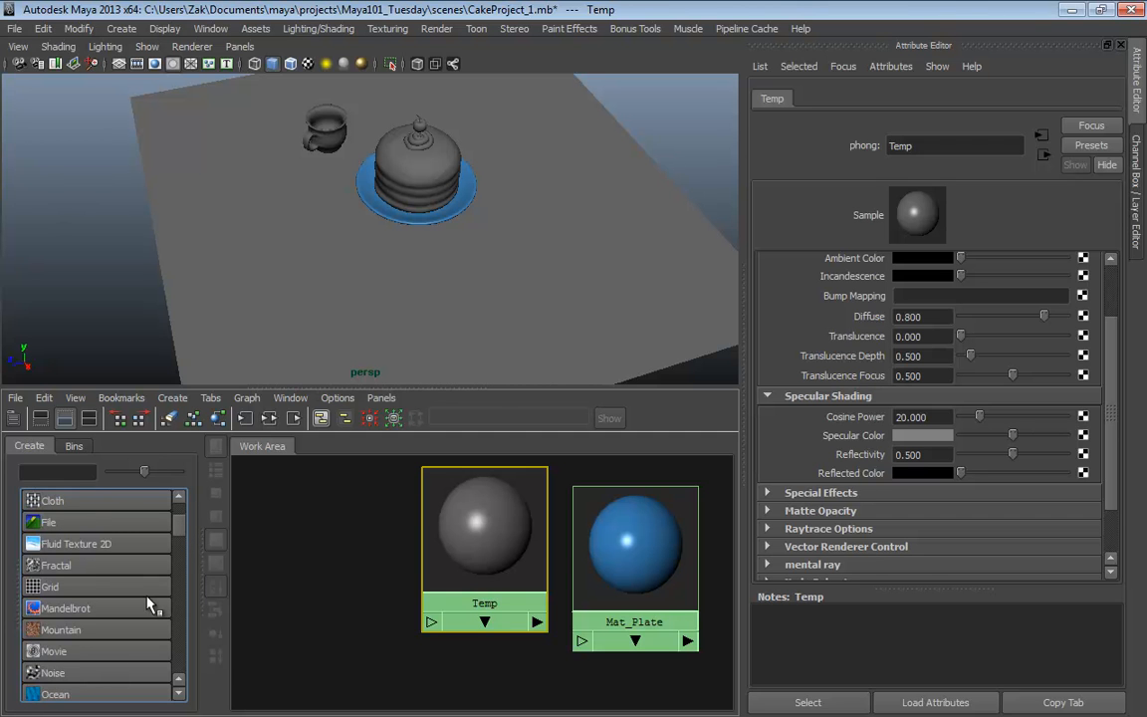
pyautogui.scroll(1, 149, 605)
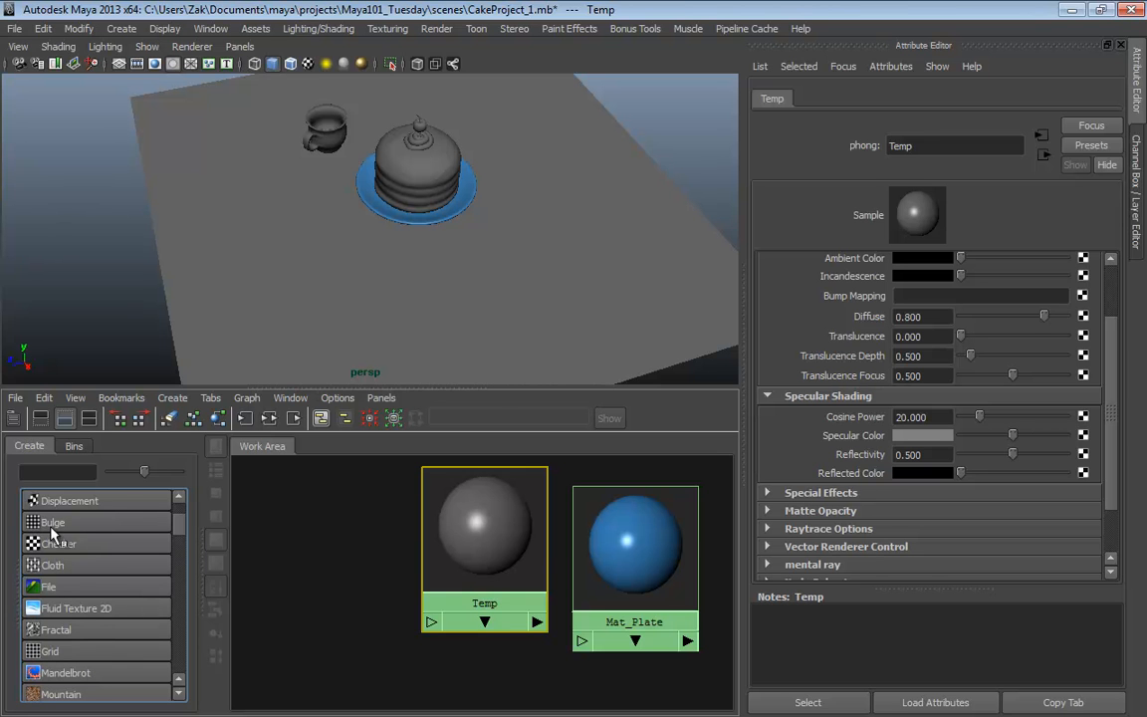
pyautogui.moveTo(44, 568); pyautogui.dragTo(453, 545, button='middle')
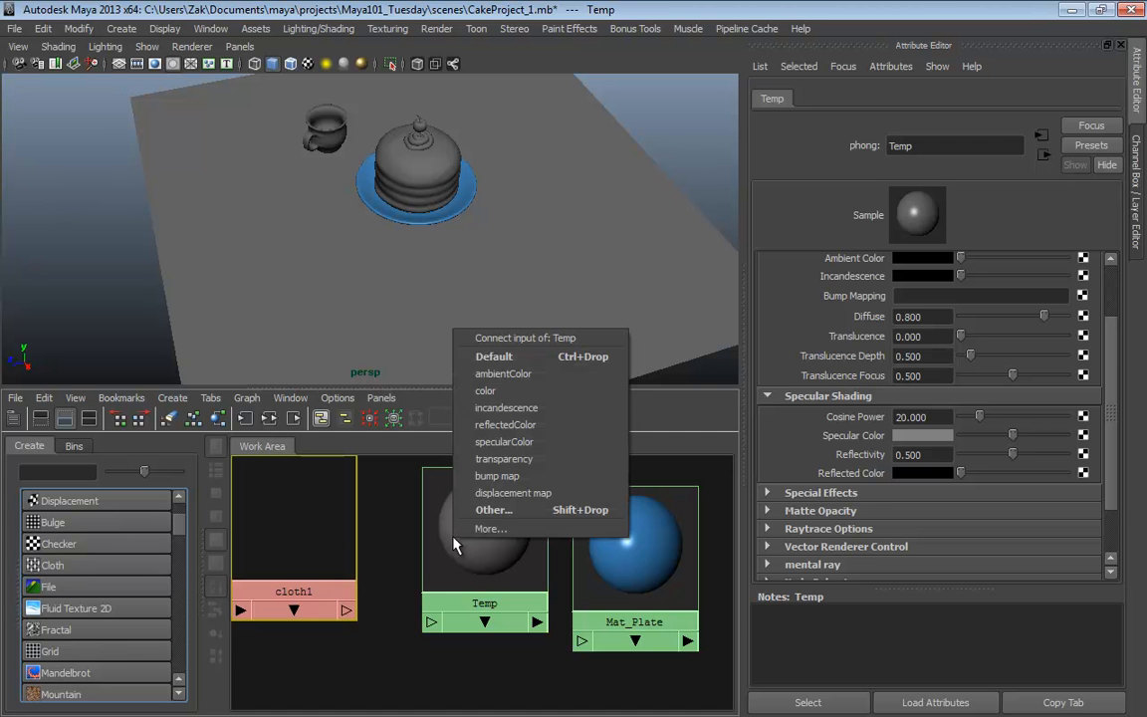
pyautogui.click(497, 475)
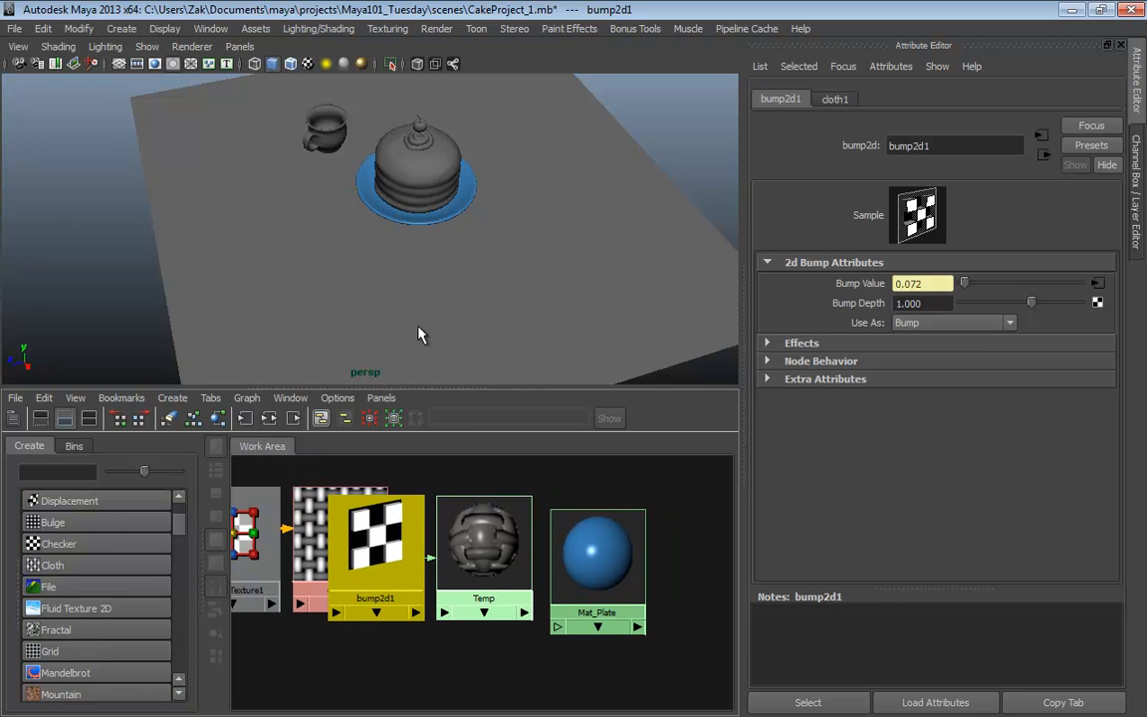
# Assign the Temp material to the table and preview its cloth bump in the viewport with textured High Quality Rendering.
pyautogui.moveTo(479, 299)
pyautogui.keyDown('alt'); pyautogui.mouseDown()
pyautogui.moveTo(537, 314)
pyautogui.moveTo(426, 310)
pyautogui.moveTo(397, 319)
pyautogui.moveTo(458, 330)
pyautogui.moveTo(402, 340)
pyautogui.moveTo(484, 302)
pyautogui.mouseUp(); pyautogui.keyUp('alt')
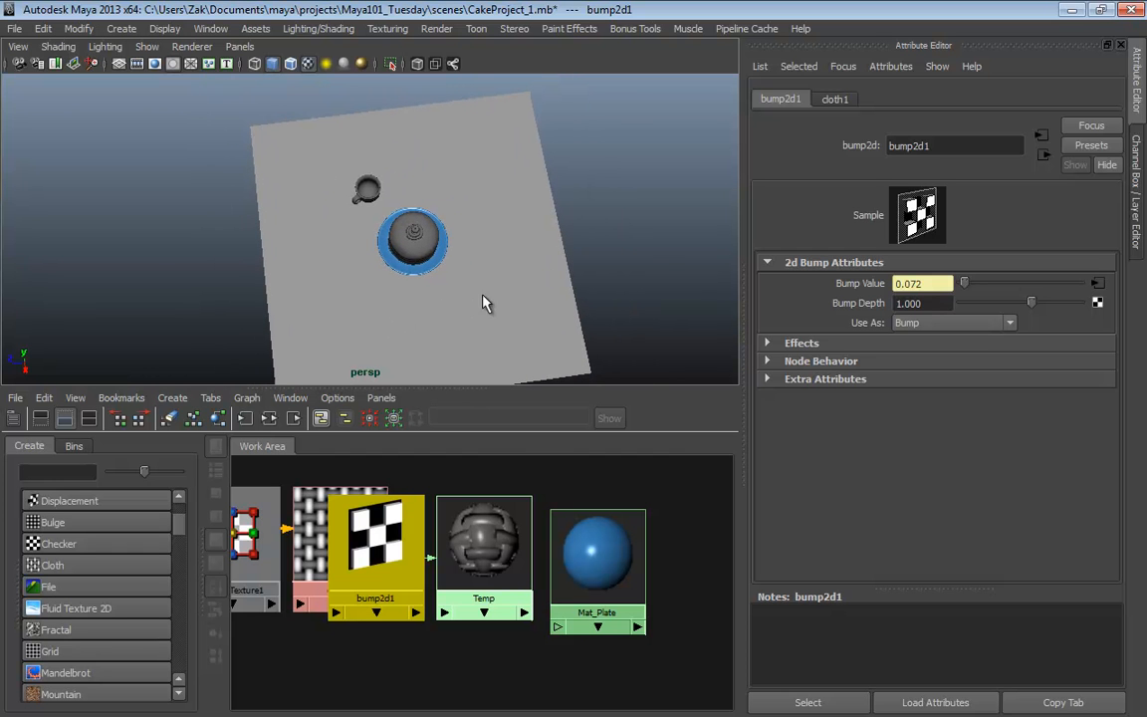
pyautogui.click(169, 47)
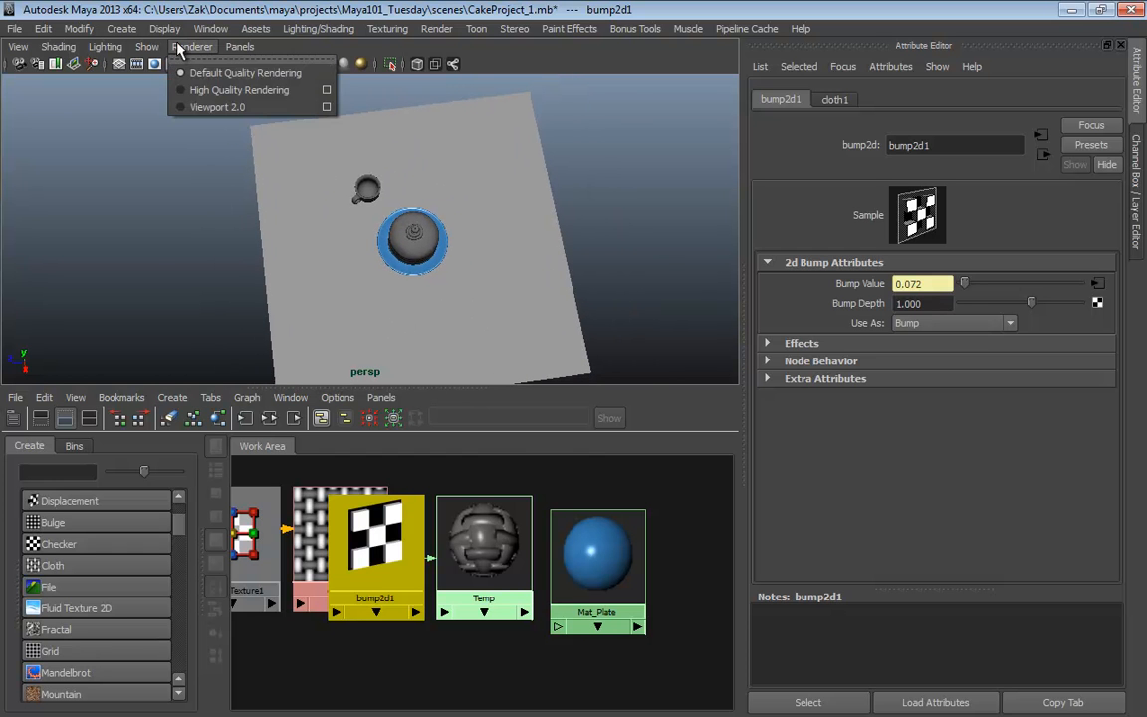
pyautogui.click(199, 91)
pyautogui.moveTo(280, 245)
pyautogui.keyDown('alt'); pyautogui.mouseDown()
pyautogui.moveTo(308, 246)
pyautogui.moveTo(331, 208)
pyautogui.moveTo(333, 287)
pyautogui.moveTo(290, 255)
pyautogui.mouseUp(); pyautogui.keyUp('alt')
pyautogui.keyDown('alt'); pyautogui.moveTo(348, 150); pyautogui.dragTo(435, 244, button='right'); pyautogui.keyUp('alt')
pyautogui.keyDown('alt'); pyautogui.moveTo(435, 244); pyautogui.dragTo(509, 149); pyautogui.keyUp('alt')
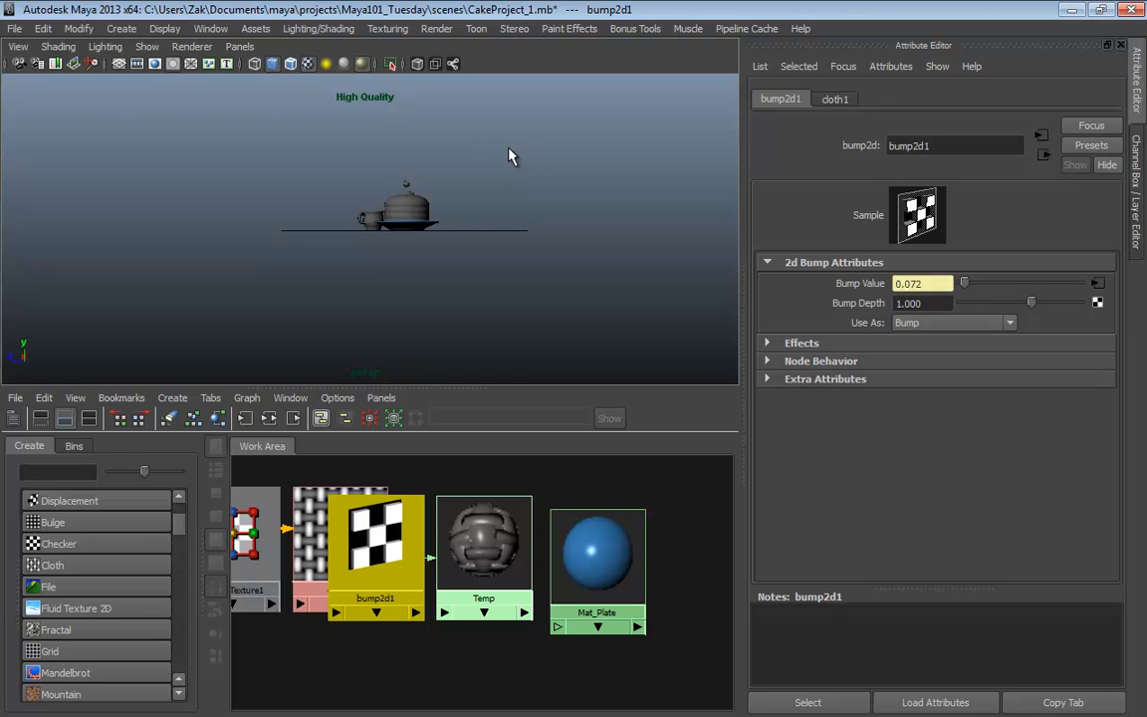
pyautogui.keyDown('alt'); pyautogui.moveTo(474, 182); pyautogui.dragTo(466, 279); pyautogui.keyUp('alt')
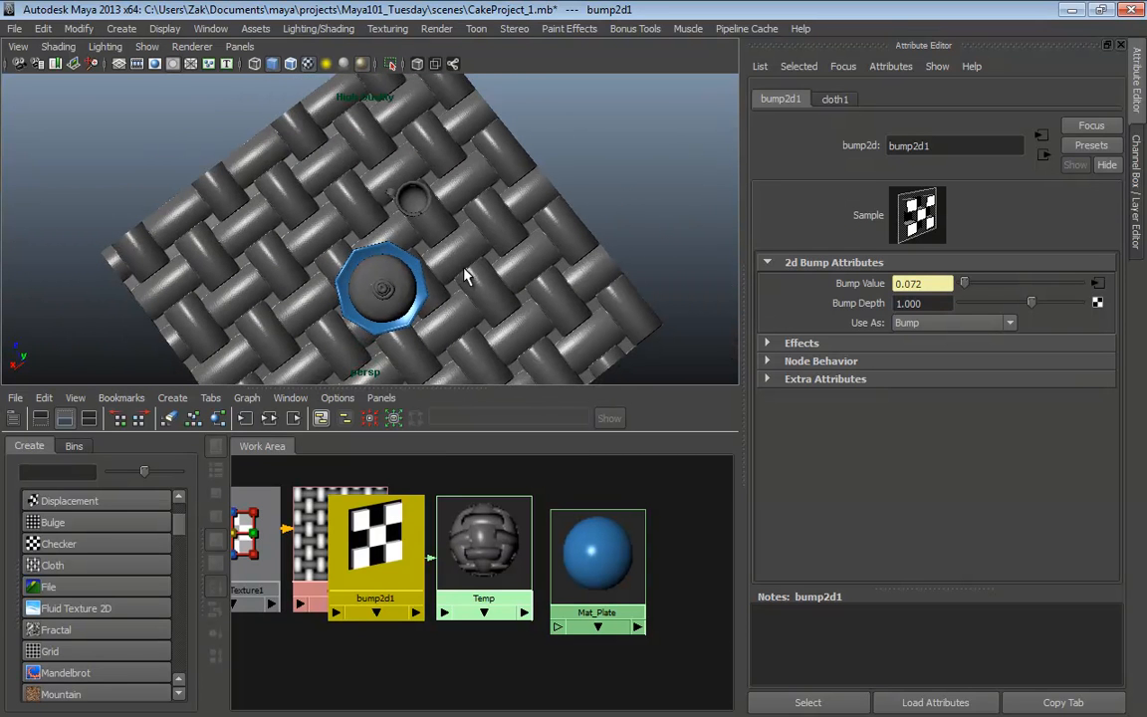
pyautogui.keyDown('alt'); pyautogui.moveTo(480, 311); pyautogui.dragTo(427, 319); pyautogui.keyUp('alt')
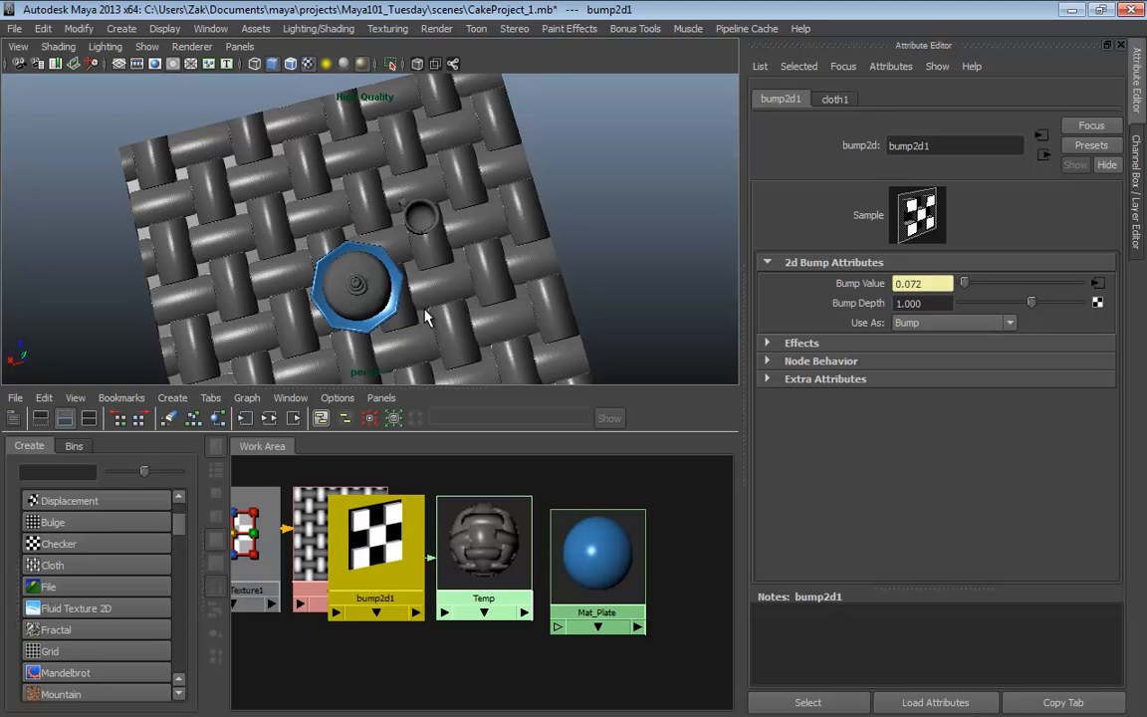
pyautogui.keyDown('alt'); pyautogui.moveTo(428, 312); pyautogui.dragTo(428, 218, button='middle'); pyautogui.keyUp('alt')
# Select the plate, raise its NURBS display smoothness so its rim appears round, and deselect it.
pyautogui.click(374, 259)
pyautogui.keyDown('alt'); pyautogui.moveTo(438, 234); pyautogui.dragTo(643, 254, button='right'); pyautogui.keyUp('alt')
pyautogui.keyDown('alt'); pyautogui.moveTo(418, 287); pyautogui.dragTo(385, 240); pyautogui.keyUp('alt')
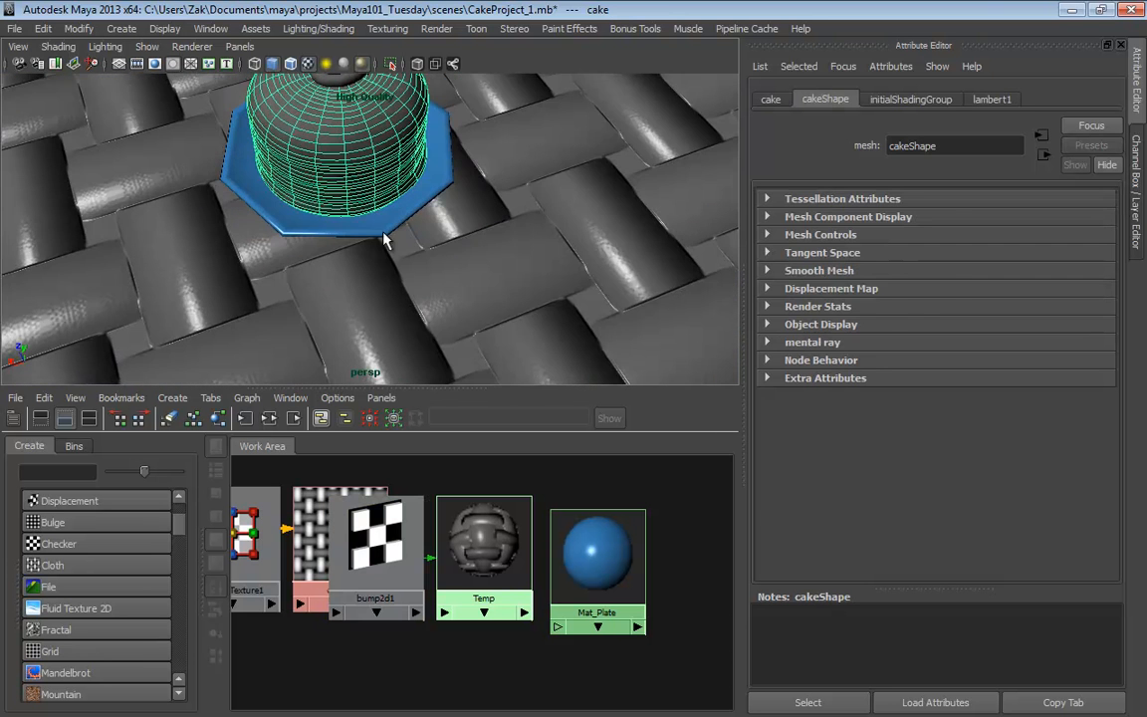
pyautogui.click(385, 240)
pyautogui.keyDown('alt'); pyautogui.moveTo(461, 247); pyautogui.dragTo(472, 228); pyautogui.keyUp('alt')
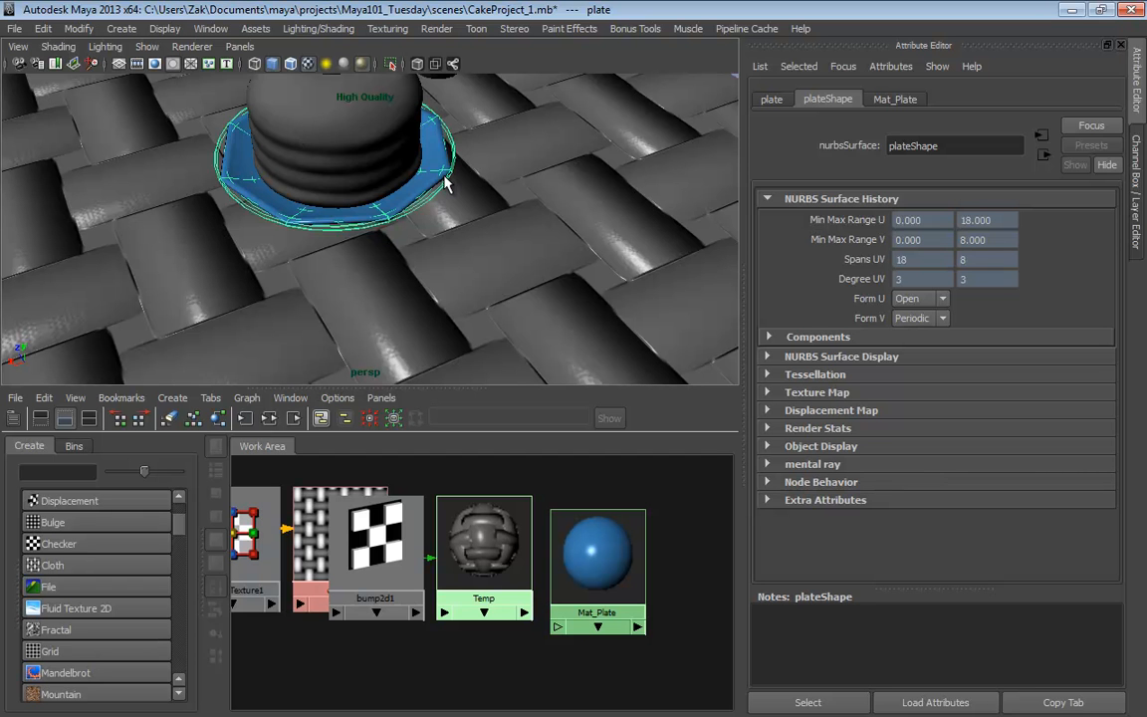
pyautogui.keyDown('alt'); pyautogui.moveTo(585, 192); pyautogui.dragTo(528, 155, button='right'); pyautogui.keyUp('alt')
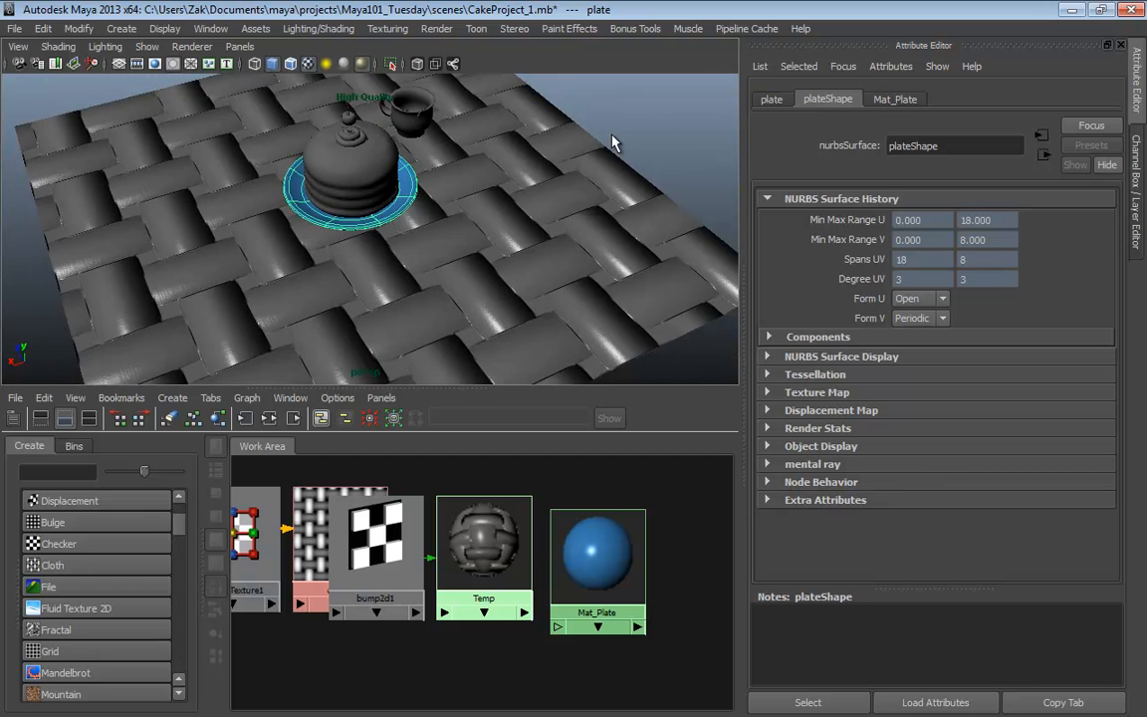
pyautogui.click(657, 121)
# Try lighting the scene with a point light at the cake, delete the light, and return to textured display.
pyautogui.keyDown('alt'); pyautogui.moveTo(560, 176); pyautogui.dragTo(535, 251); pyautogui.keyUp('alt')
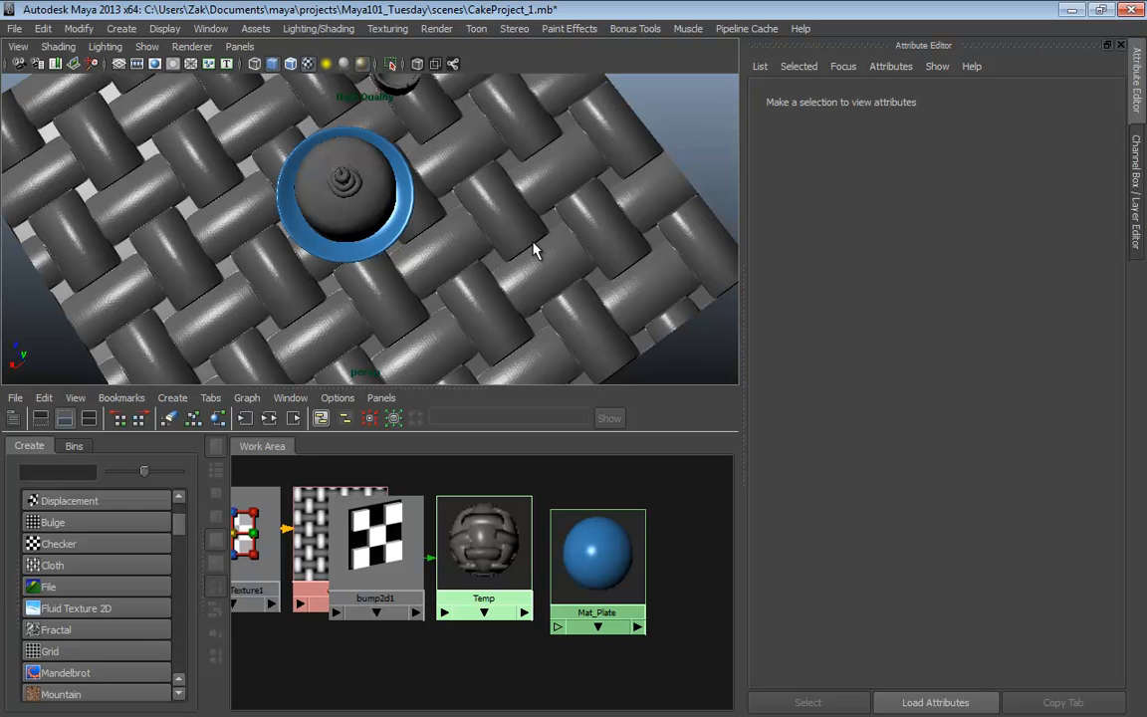
pyautogui.keyDown('alt'); pyautogui.moveTo(535, 251); pyautogui.dragTo(422, 209); pyautogui.keyUp('alt')
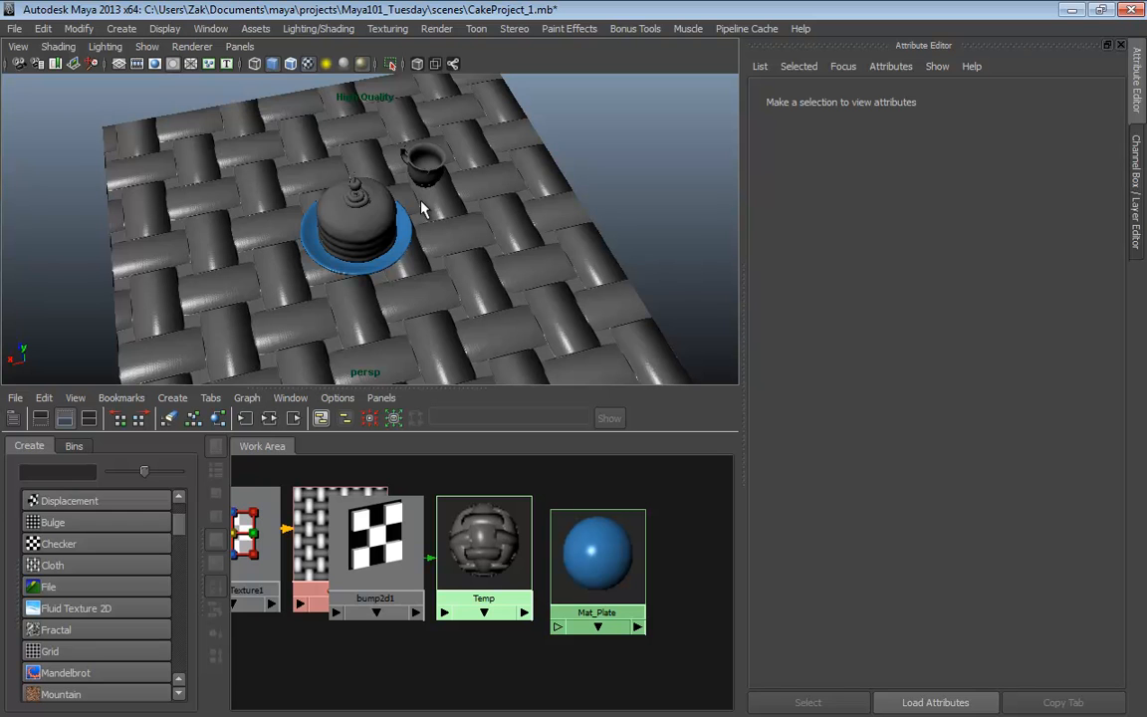
pyautogui.keyDown('alt'); pyautogui.moveTo(444, 204); pyautogui.dragTo(441, 228); pyautogui.keyUp('alt')
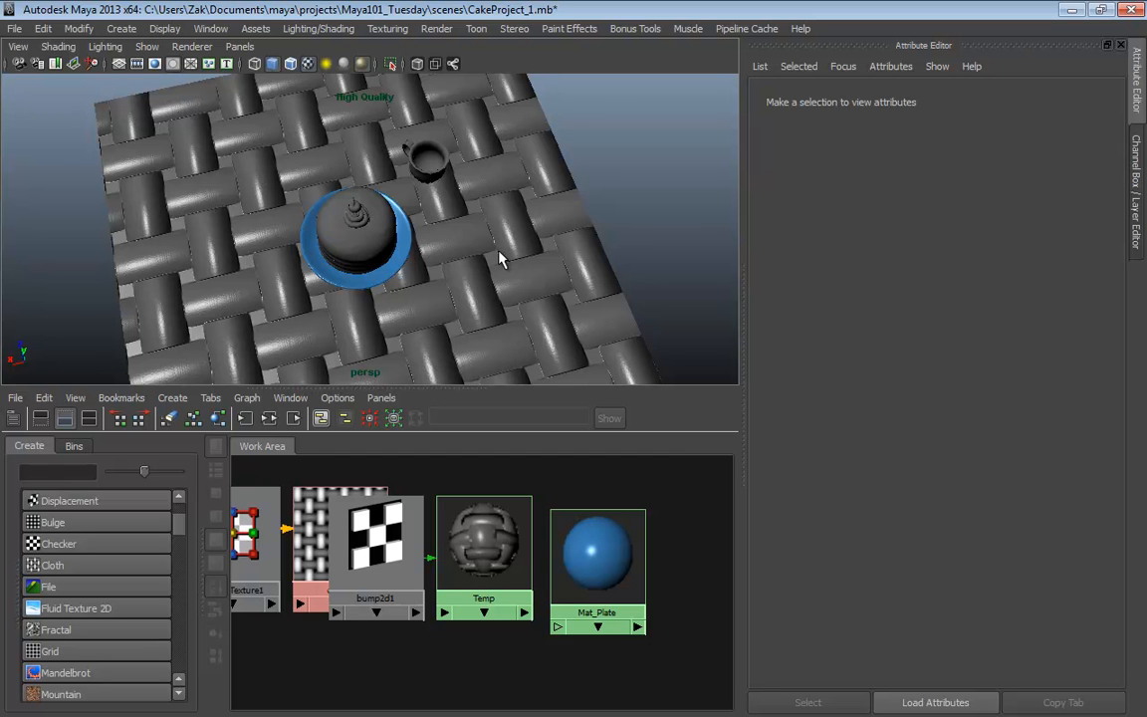
pyautogui.keyDown('alt'); pyautogui.moveTo(501, 259); pyautogui.dragTo(378, 248); pyautogui.keyUp('alt')
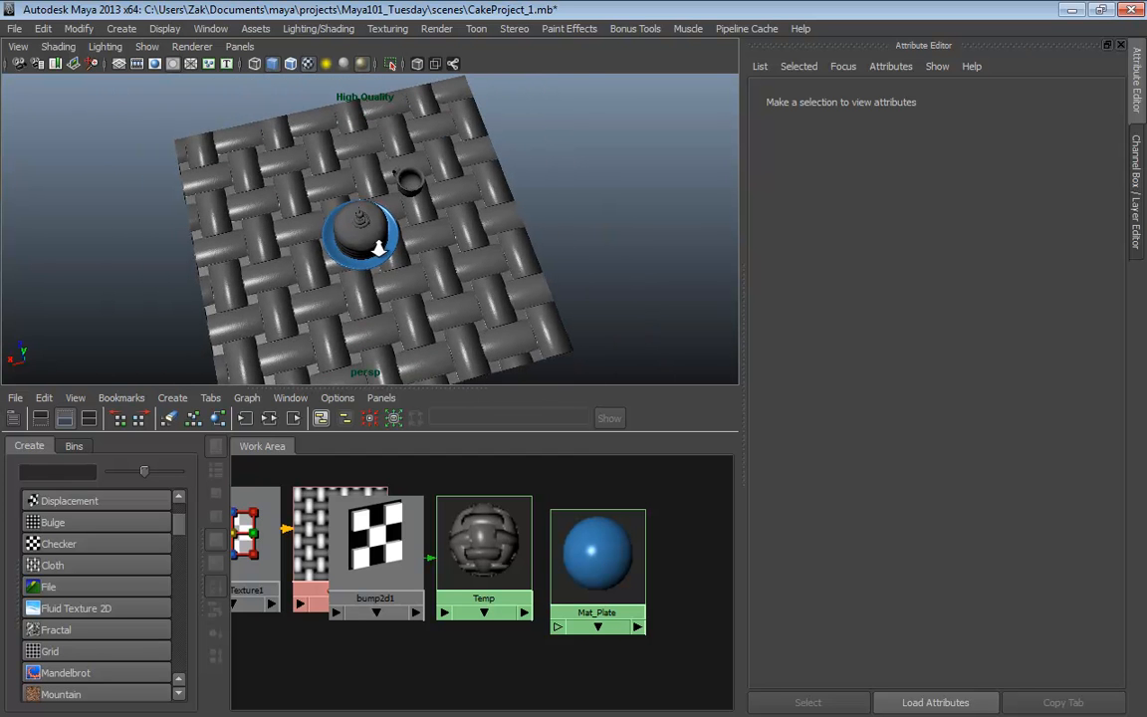
pyautogui.click(122, 29)
pyautogui.moveTo(151, 129)
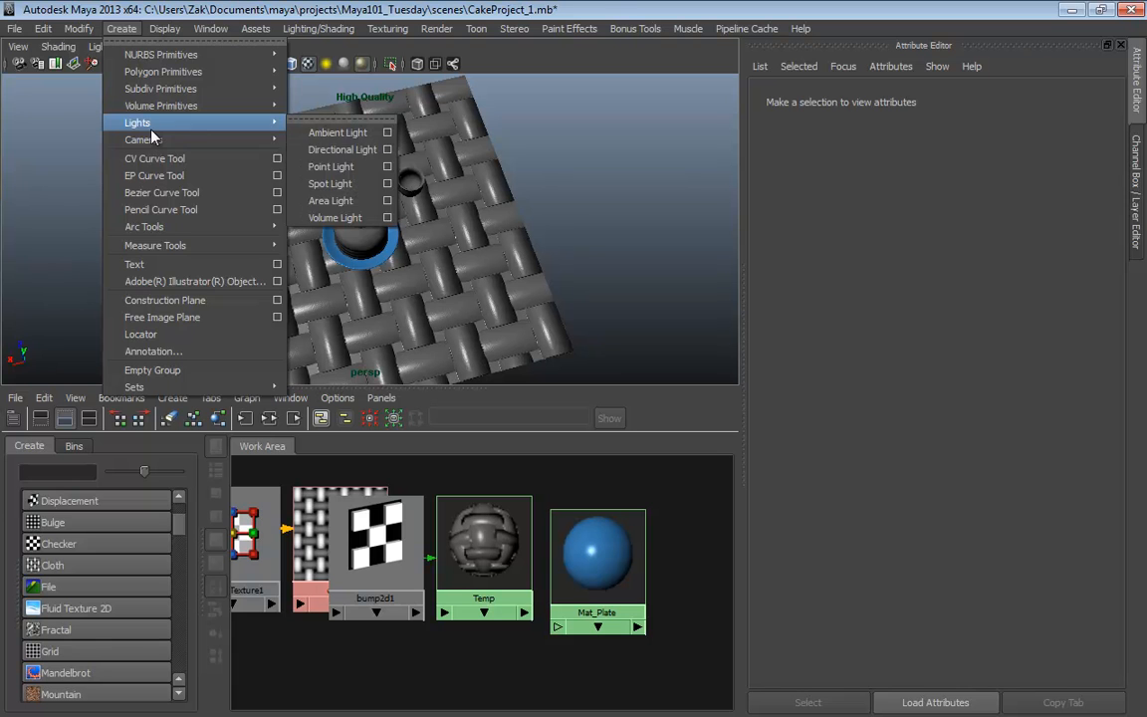
pyautogui.click(318, 152)
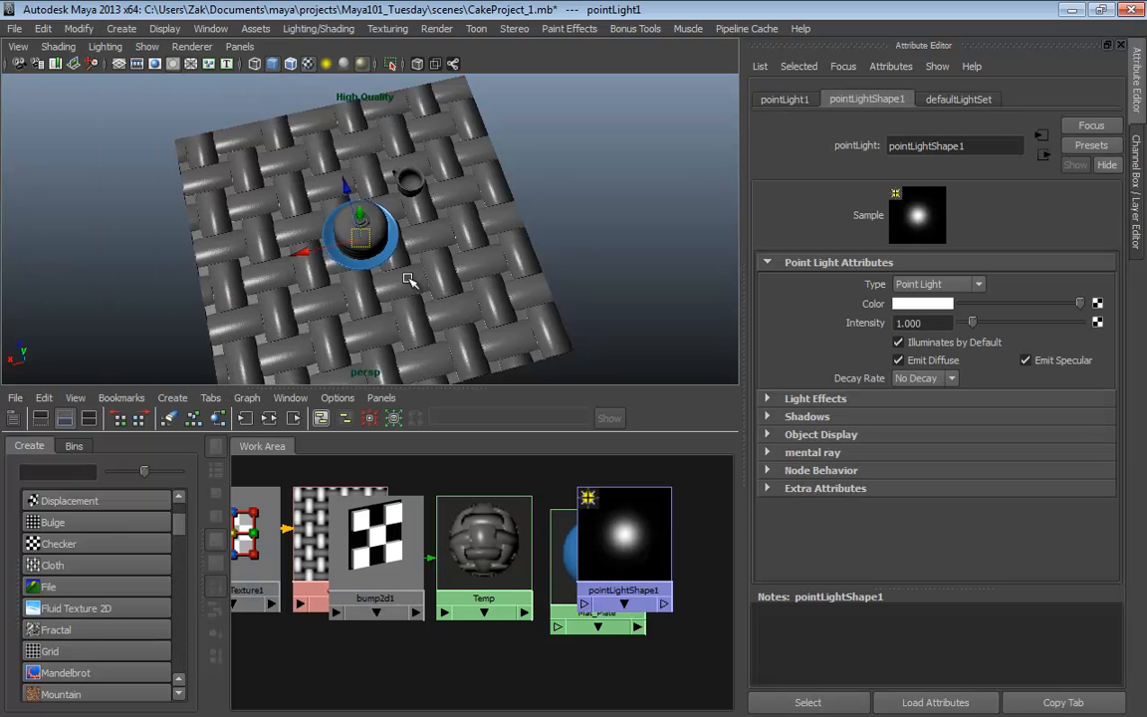
pyautogui.moveTo(361, 180); pyautogui.dragTo(230, 190)
pyautogui.press('7')
pyautogui.press('Delete')
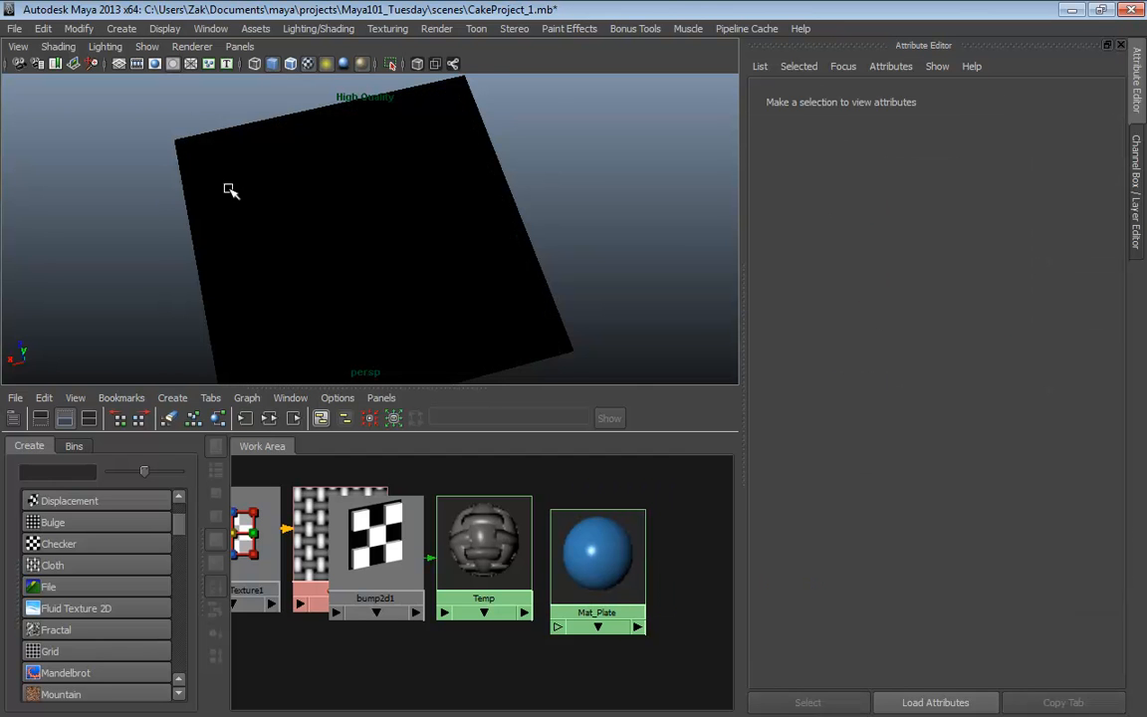
pyautogui.press('6')
# Delete the Temp material together with its bump, cloth and texture placement nodes from the work area.
pyautogui.keyDown('alt'); pyautogui.moveTo(277, 253); pyautogui.dragTo(281, 225); pyautogui.keyUp('alt')
pyautogui.keyDown('alt'); pyautogui.moveTo(294, 259); pyautogui.dragTo(331, 271, button='right'); pyautogui.keyUp('alt')
pyautogui.keyDown('alt'); pyautogui.moveTo(492, 585); pyautogui.dragTo(517, 551, button='middle'); pyautogui.keyUp('alt')
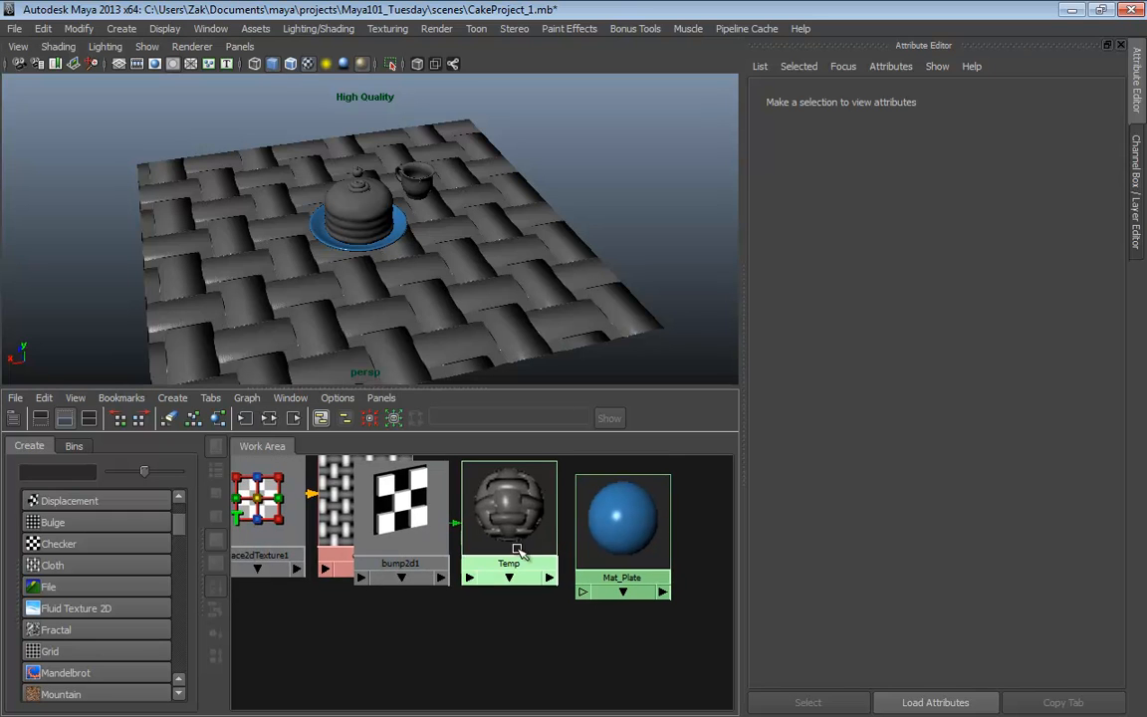
pyautogui.moveTo(253, 632); pyautogui.dragTo(517, 494)
pyautogui.press('Delete')
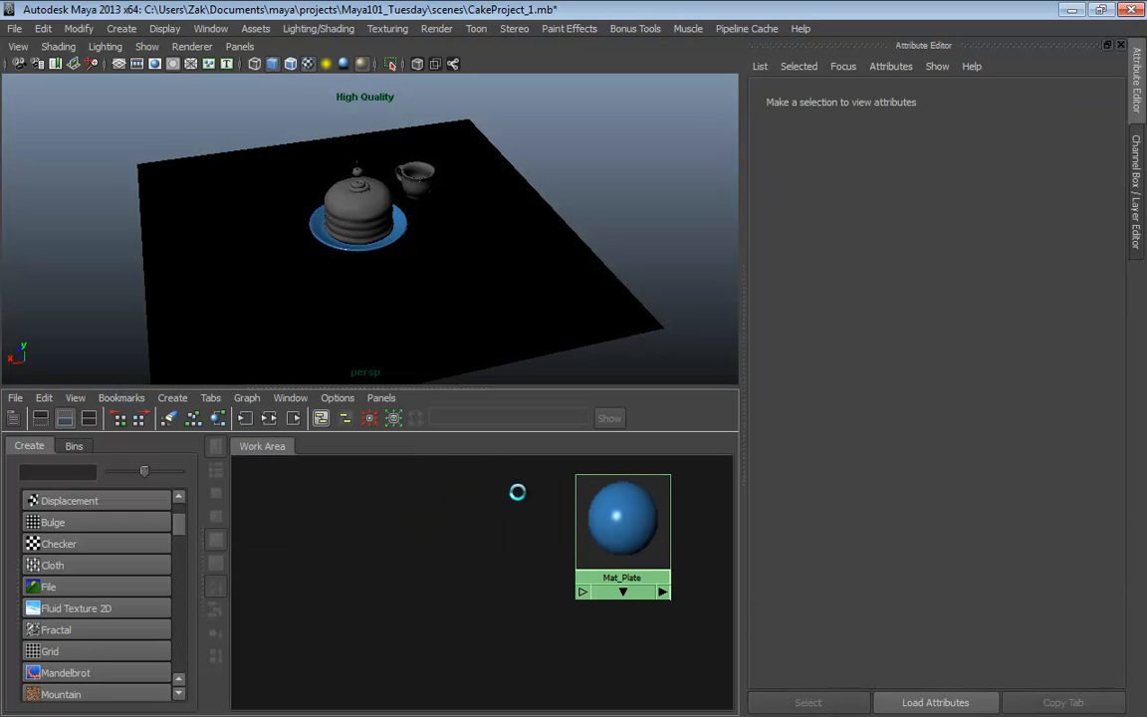
# Assign lambert1 back to the table and return the viewport to Default Quality Rendering.
pyautogui.click(319, 298)
pyautogui.moveTo(305, 297); pyautogui.dragTo(423, 579, button='right')
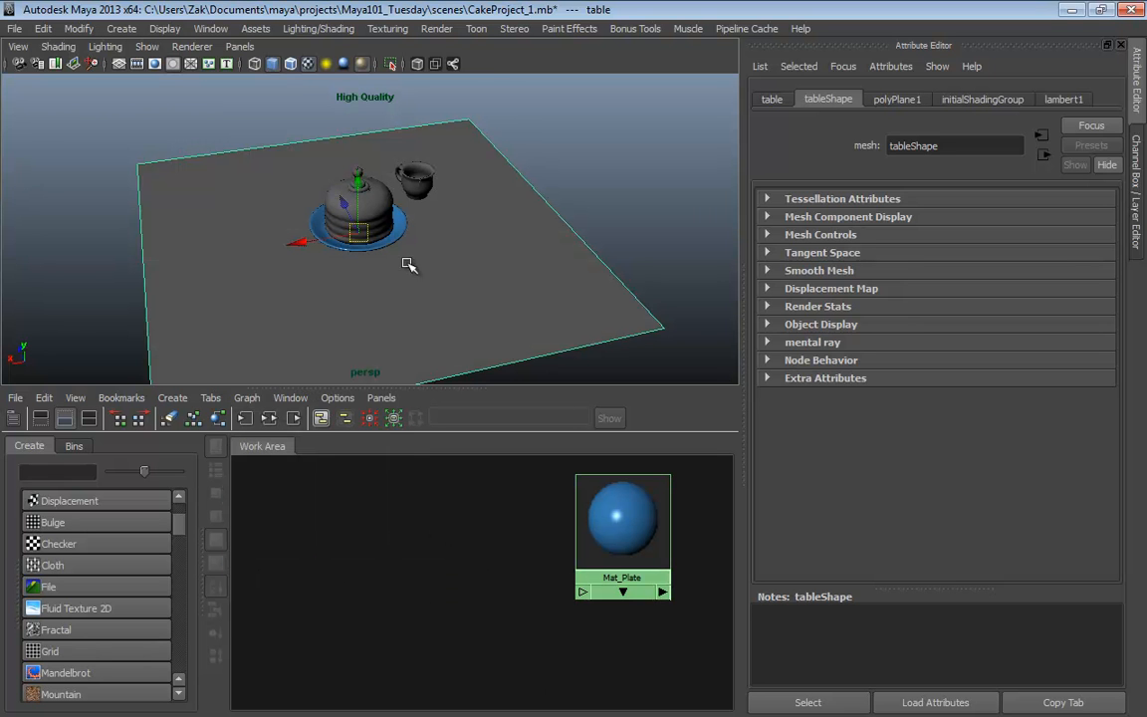
pyautogui.click(194, 47)
pyautogui.click(209, 71)
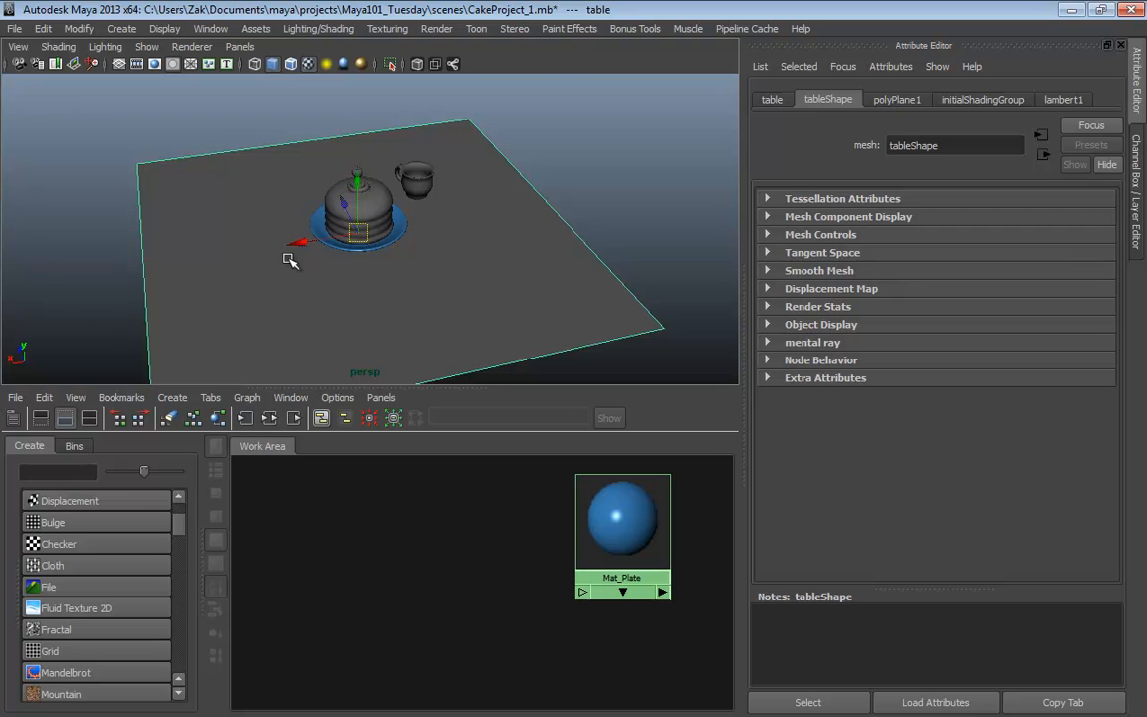
# Create a Noise texture and connect it to the bump map of Mat_Plate.
pyautogui.press('f')
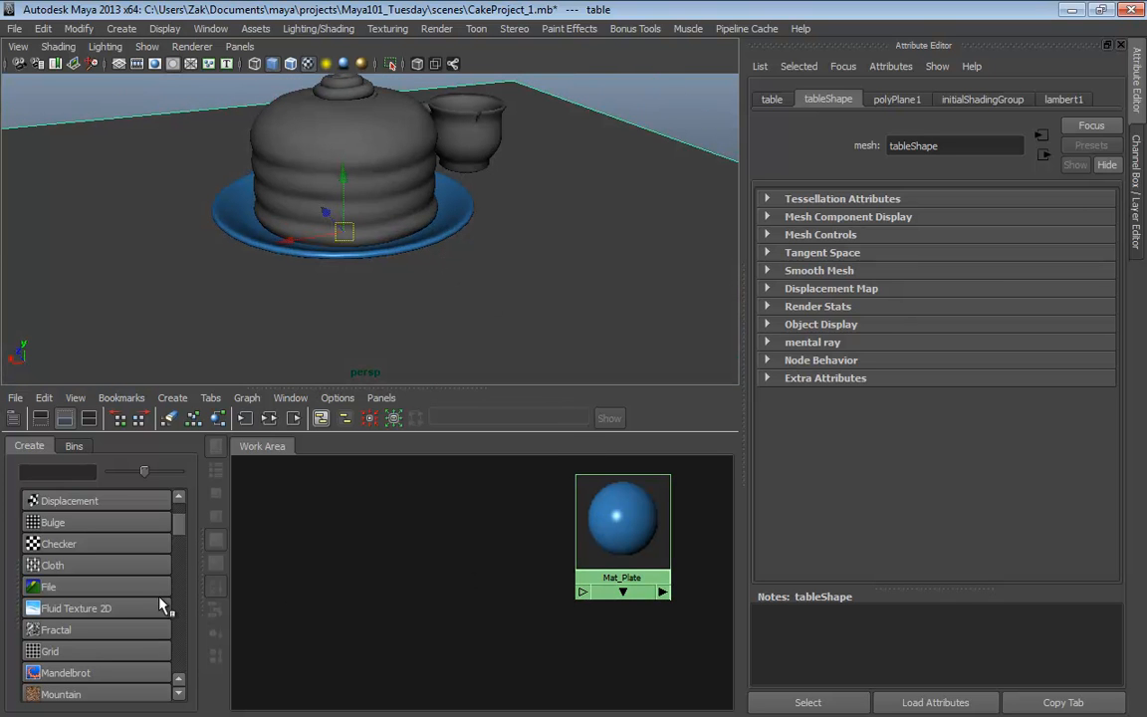
pyautogui.scroll(5, 179, 521)
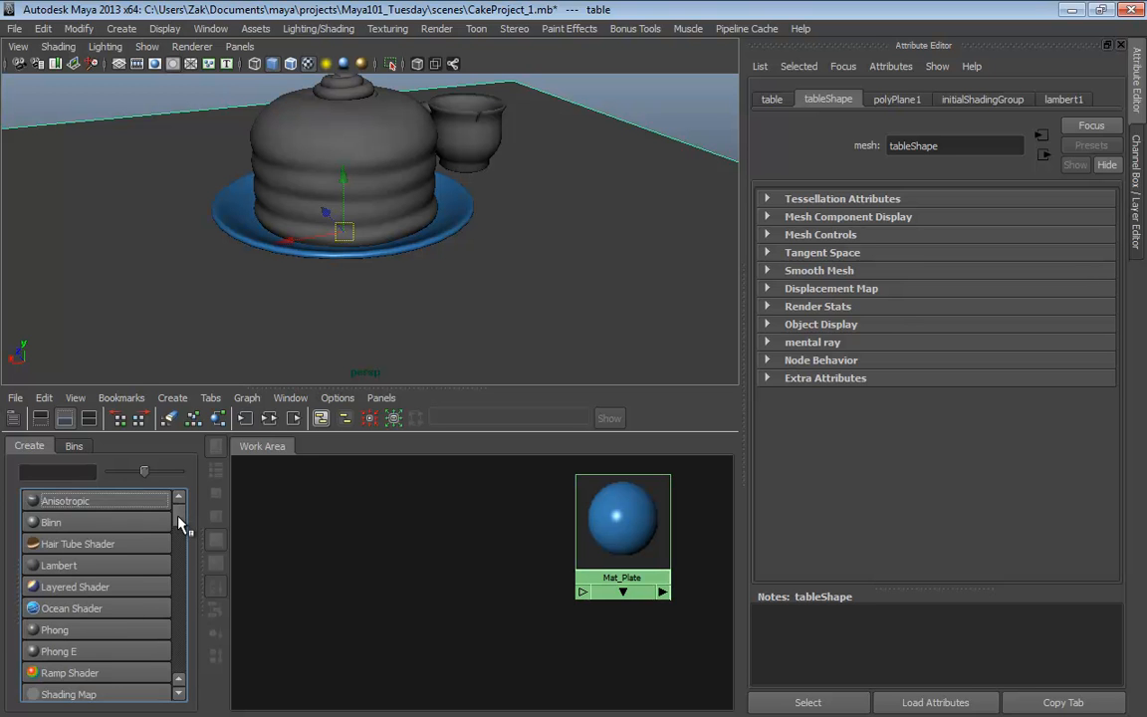
pyautogui.scroll(-5, 179, 521)
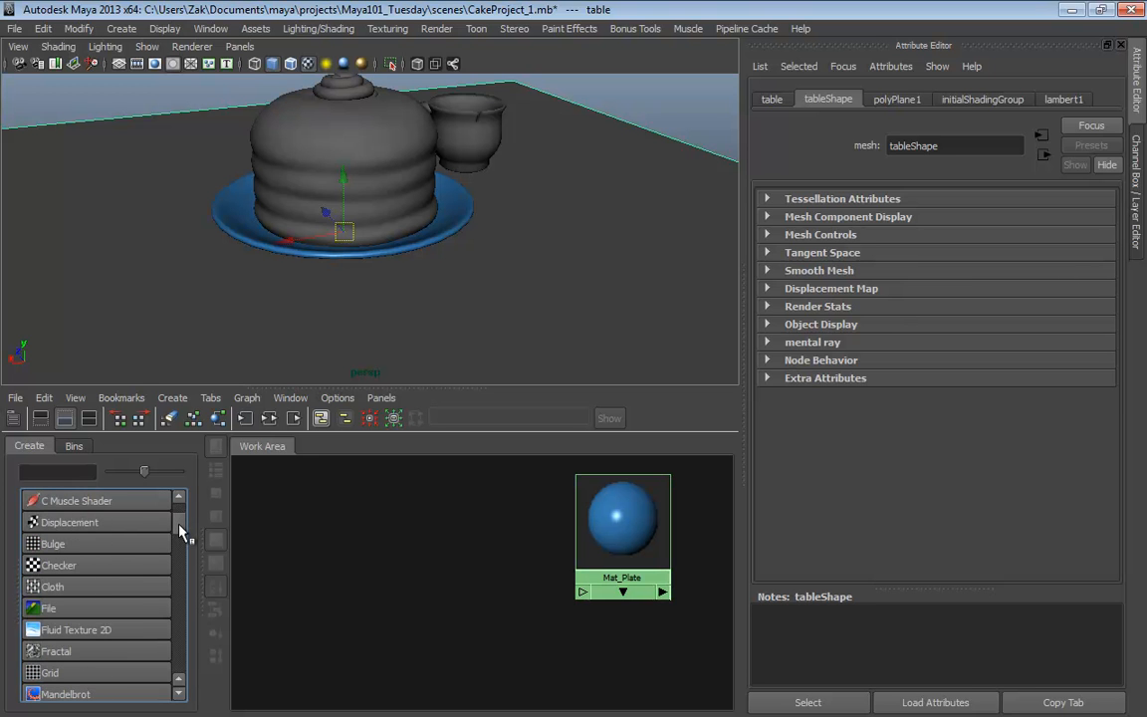
pyautogui.scroll(-2, 135, 582)
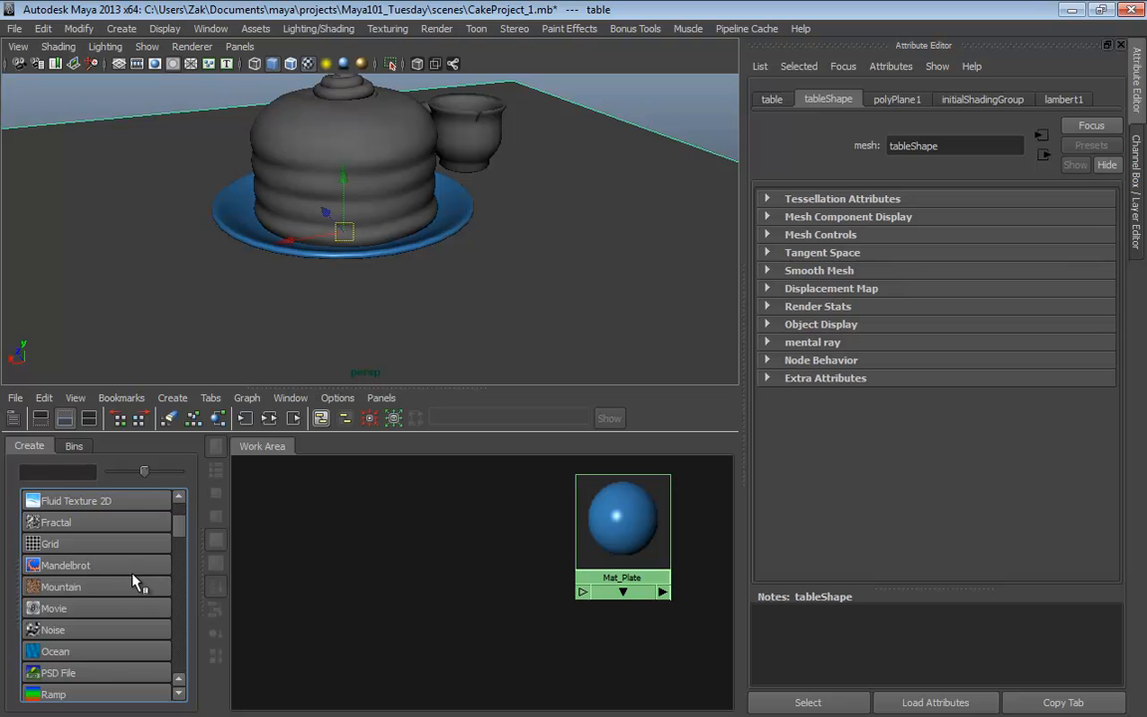
pyautogui.scroll(-1, 62, 623)
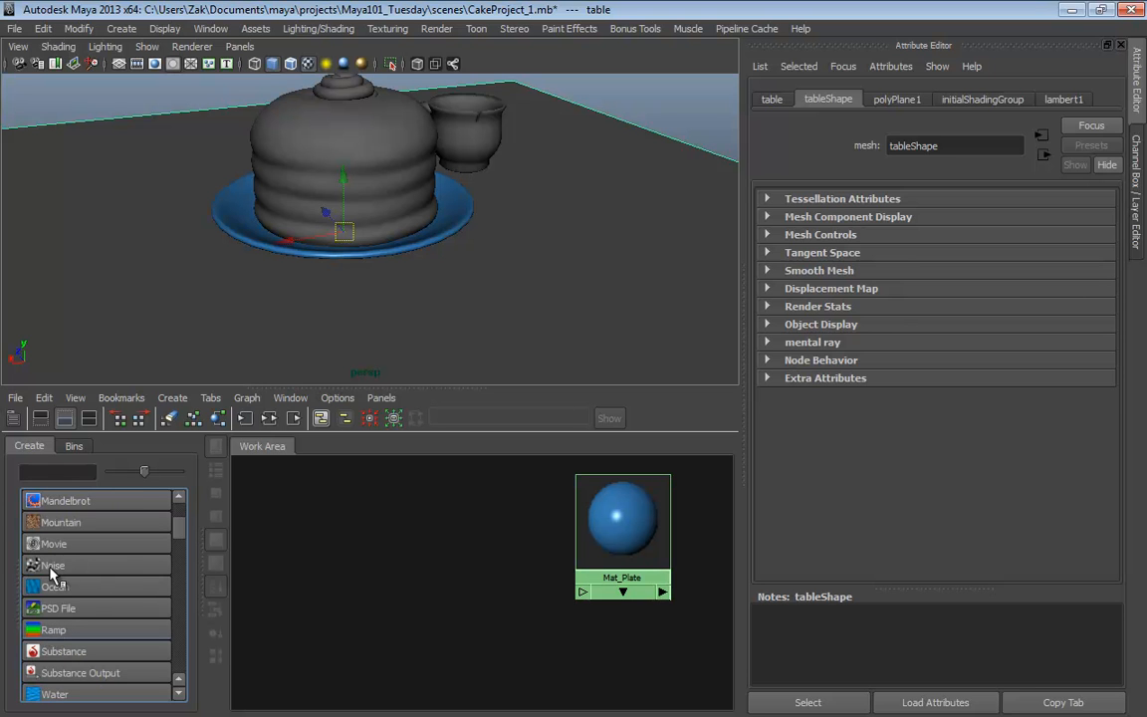
pyautogui.moveTo(52, 574); pyautogui.dragTo(501, 591)
pyautogui.moveTo(613, 523); pyautogui.dragTo(612, 523)
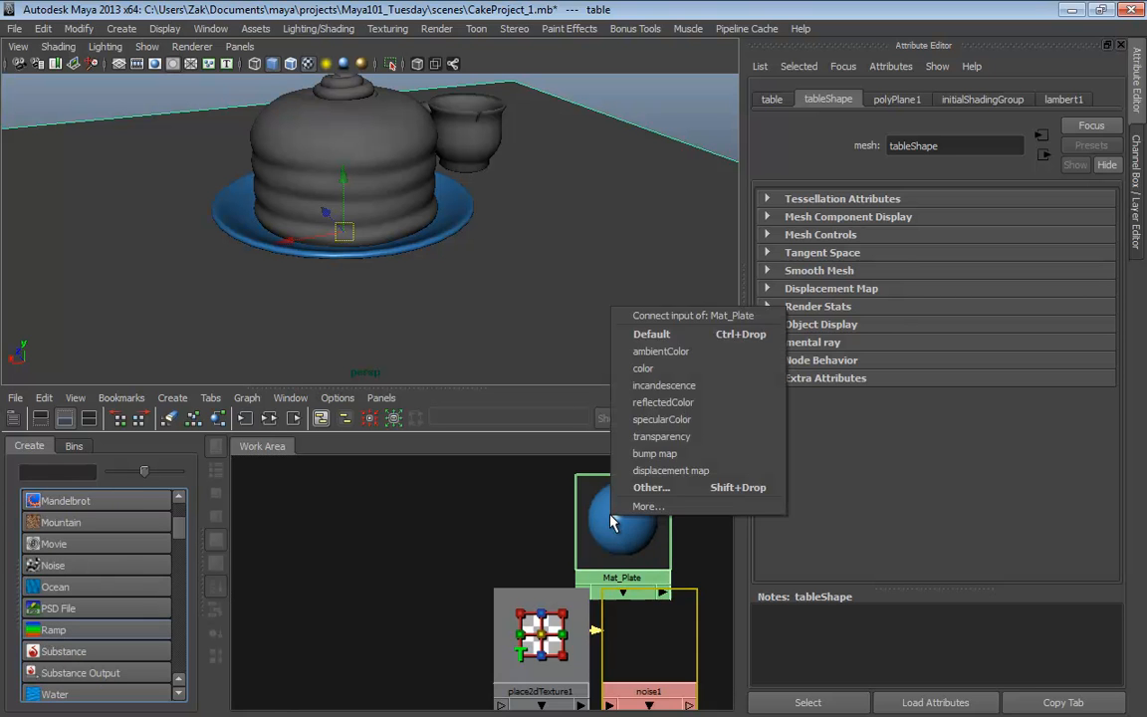
pyautogui.click(655, 453)
# Arrange the placement, noise and bump nodes in a row leading to Mat_Plate in the work area.
pyautogui.moveTo(563, 647); pyautogui.dragTo(364, 622)
pyautogui.moveTo(511, 529); pyautogui.dragTo(435, 517)
pyautogui.moveTo(637, 601); pyautogui.dragTo(315, 565)
pyautogui.moveTo(354, 624); pyautogui.dragTo(260, 565)
pyautogui.moveTo(432, 527); pyautogui.dragTo(474, 563)
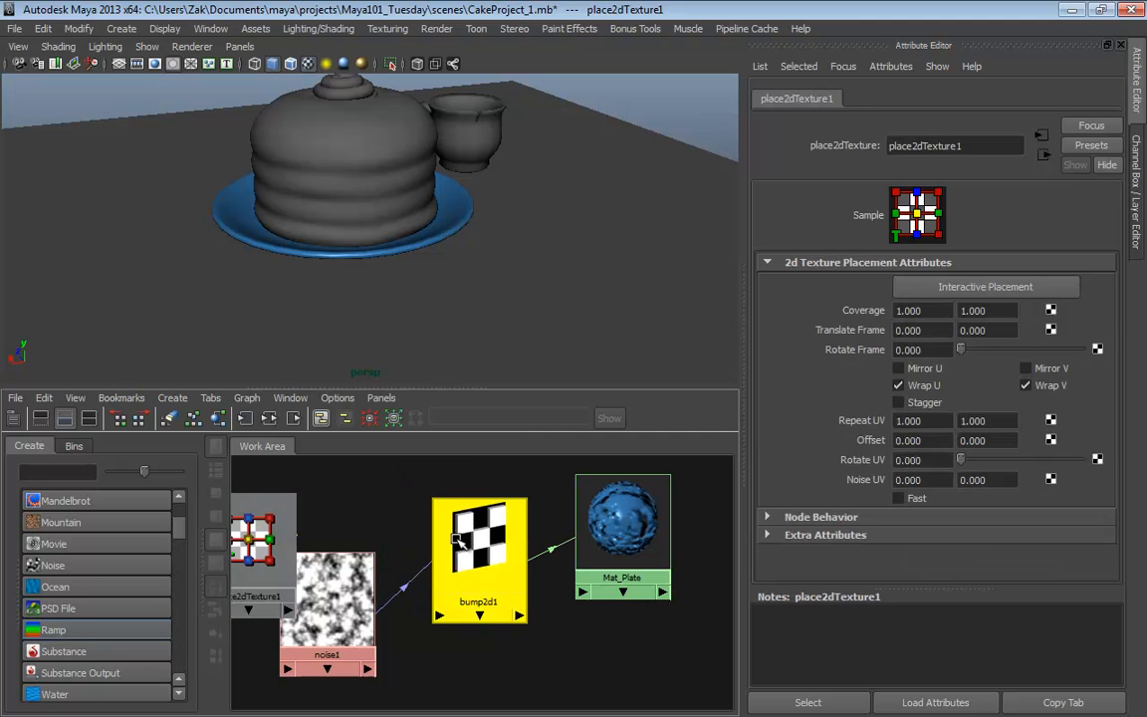
pyautogui.moveTo(327, 600); pyautogui.dragTo(367, 540)
pyautogui.moveTo(269, 550); pyautogui.dragTo(279, 552)
pyautogui.click(281, 555)
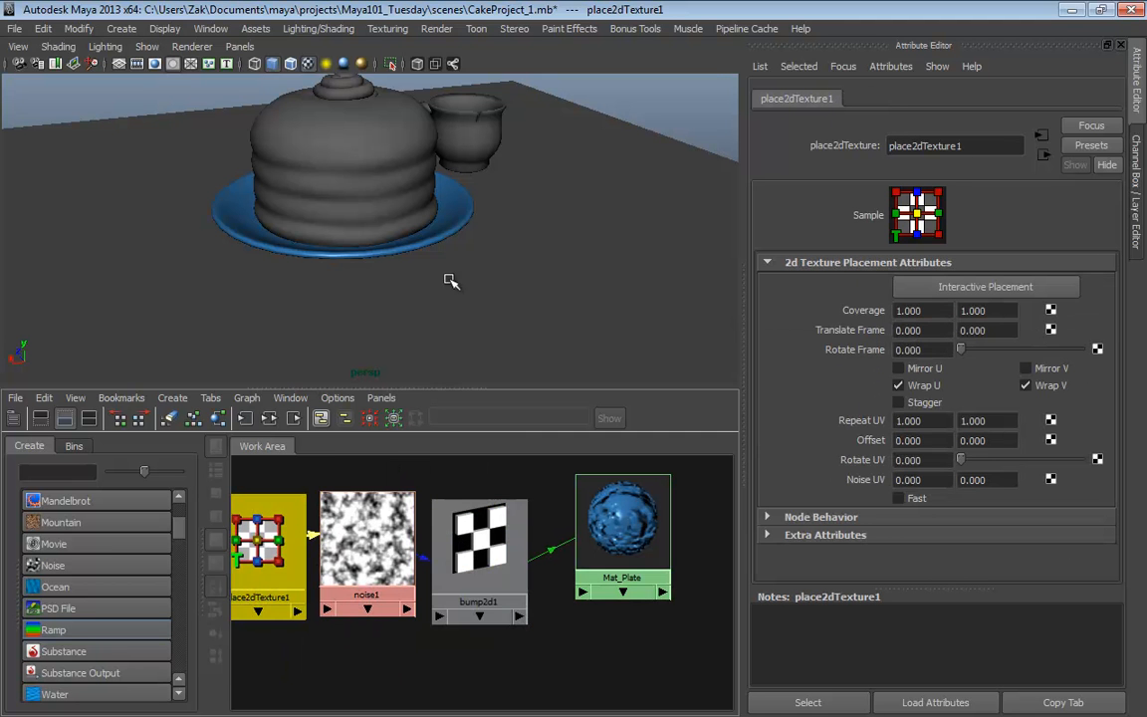
# Switch the viewport to High Quality Rendering and inspect the noise bump on the plate up close.
pyautogui.keyDown('alt'); pyautogui.moveTo(445, 276); pyautogui.dragTo(458, 310); pyautogui.keyUp('alt')
pyautogui.click(191, 47)
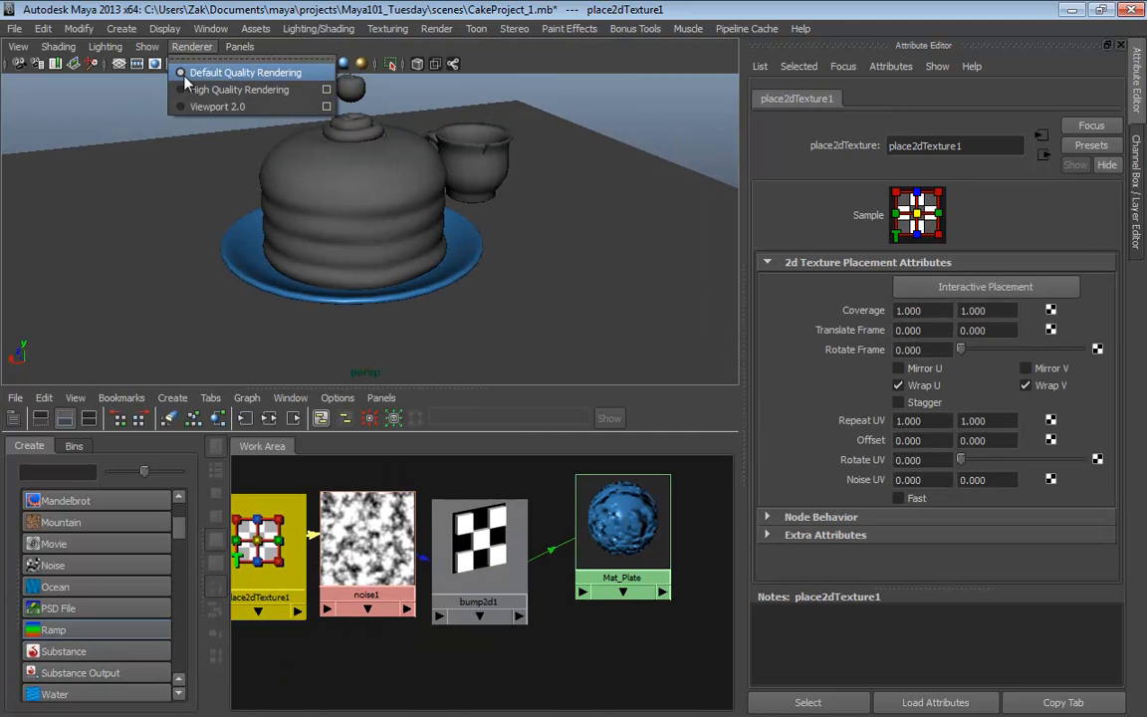
pyautogui.click(219, 88)
pyautogui.keyDown('alt'); pyautogui.moveTo(338, 150); pyautogui.dragTo(352, 192); pyautogui.keyUp('alt')
pyautogui.keyDown('alt'); pyautogui.moveTo(352, 191); pyautogui.dragTo(366, 320, button='right'); pyautogui.keyUp('alt')
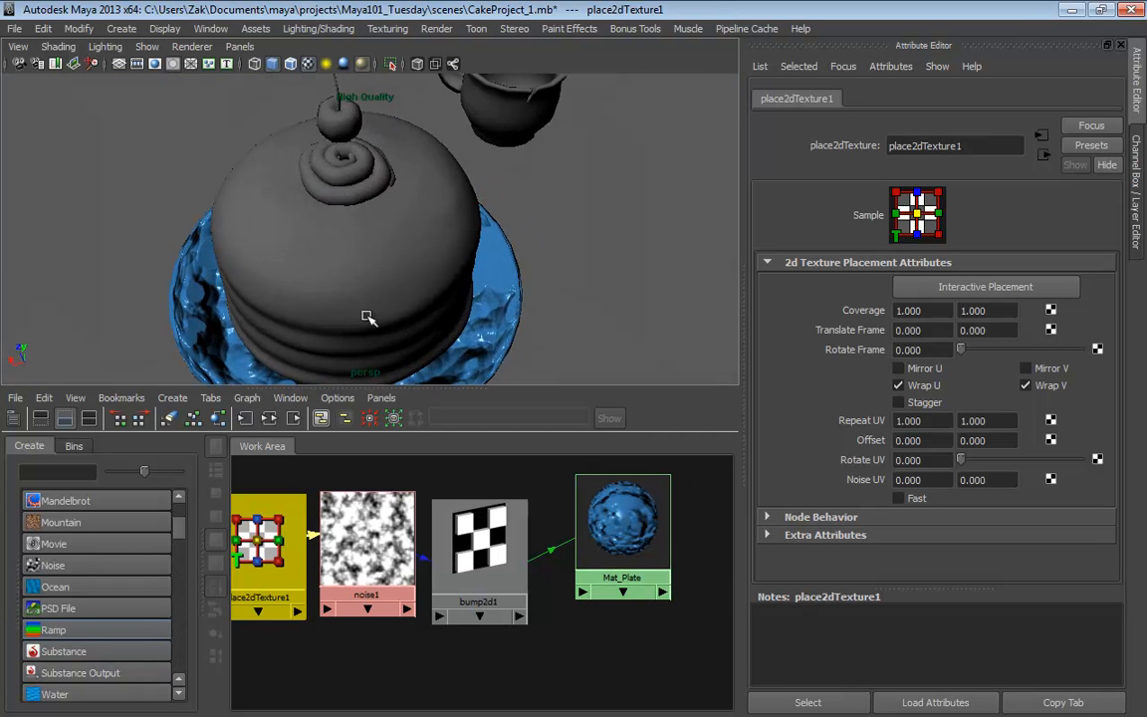
pyautogui.keyDown('alt'); pyautogui.moveTo(366, 319); pyautogui.dragTo(354, 241, button='middle'); pyautogui.keyUp('alt')
pyautogui.keyDown('alt'); pyautogui.moveTo(353, 241); pyautogui.dragTo(318, 271); pyautogui.keyUp('alt')
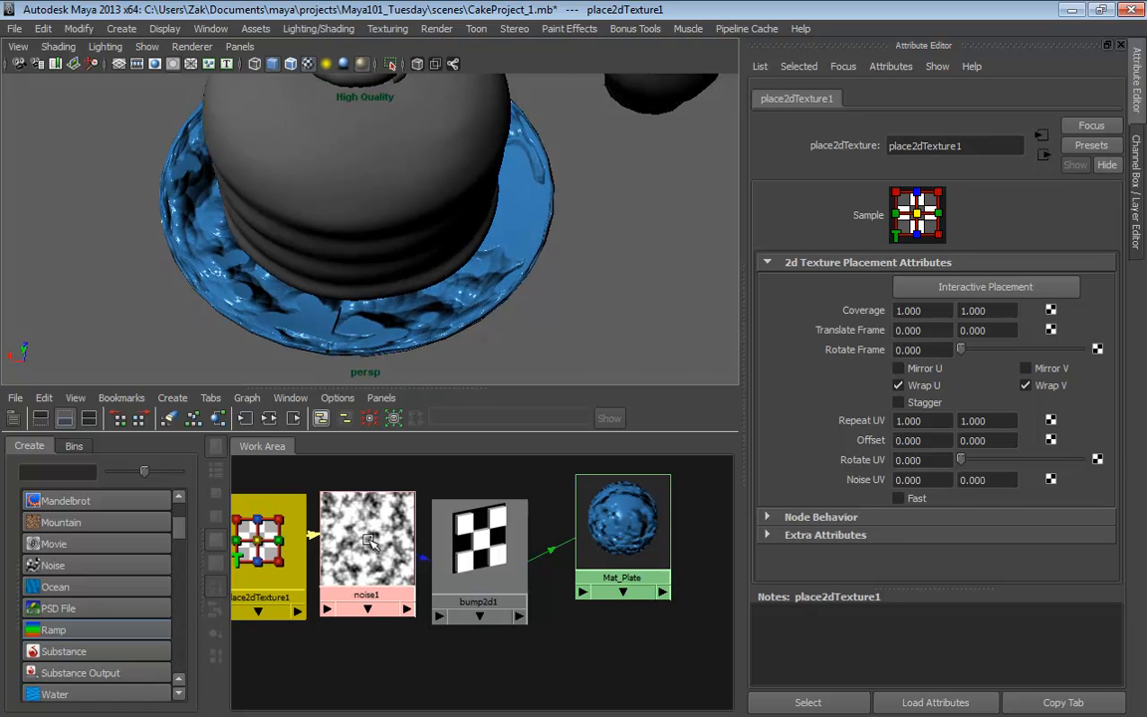
# Set the amplitude of the noise1 texture to 0.521.
pyautogui.click(370, 546)
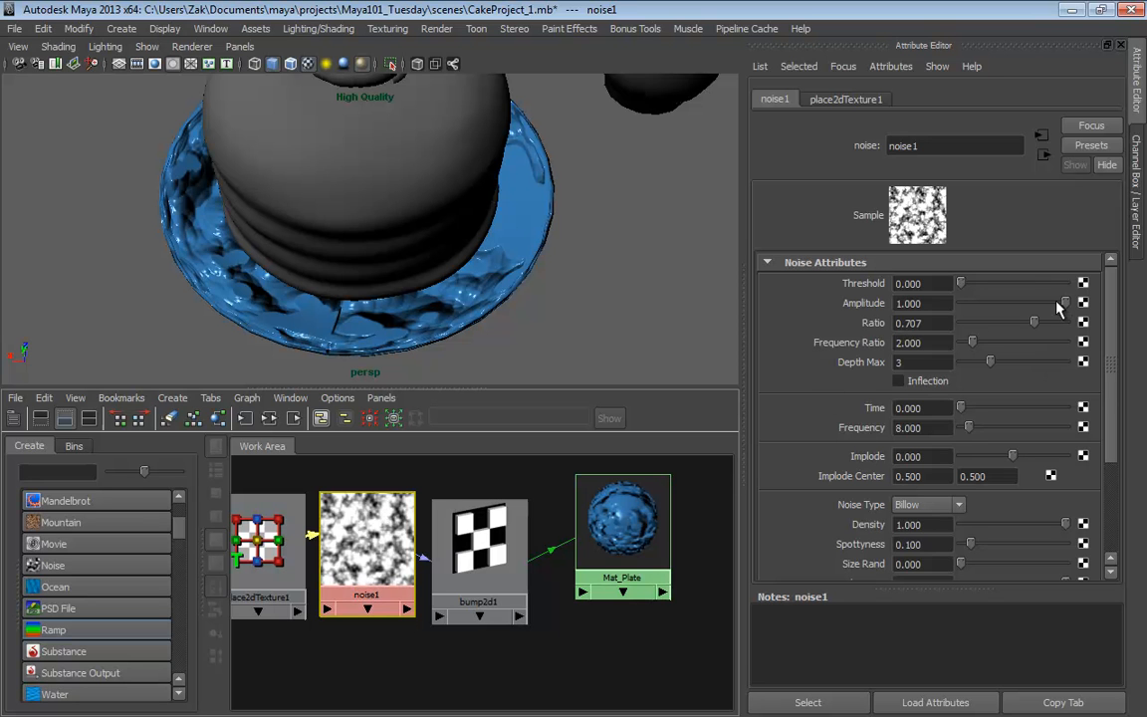
pyautogui.moveTo(1064, 303)
pyautogui.mouseDown()
pyautogui.moveTo(1022, 300)
pyautogui.moveTo(1076, 301)
pyautogui.mouseUp()
pyautogui.moveTo(1067, 306); pyautogui.dragTo(1015, 302)
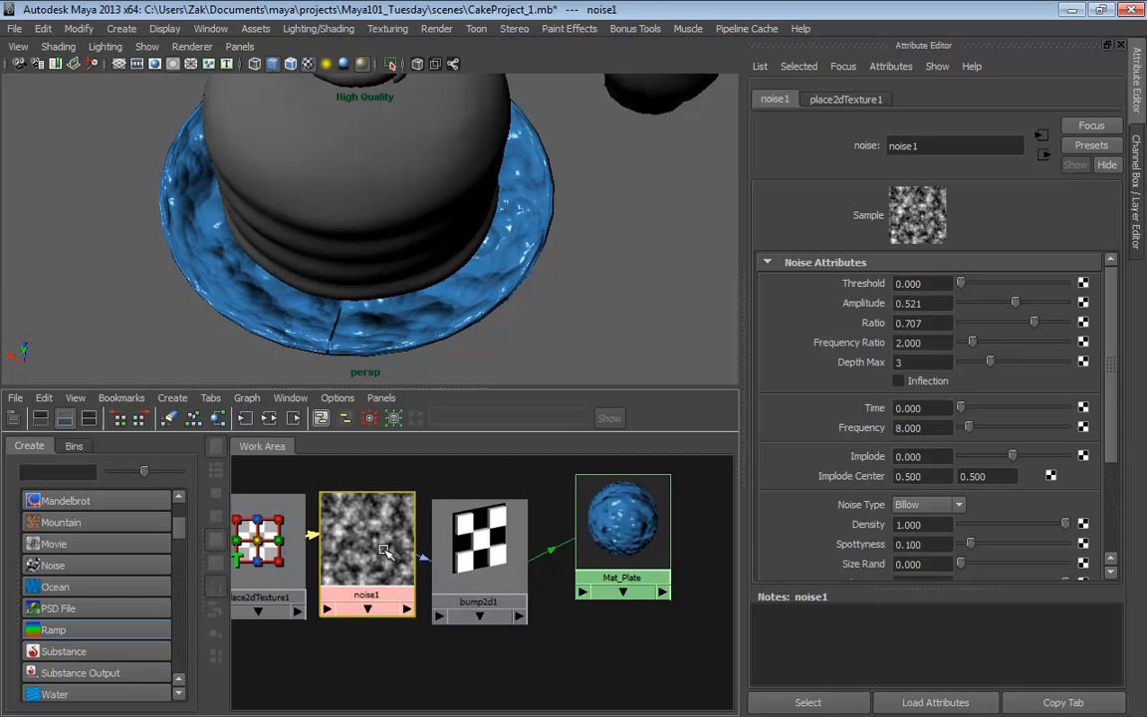
# Set the noise texture's Repeat UV to 5 and 5 on place2dTexture1 and view the plate.
pyautogui.click(249, 546)
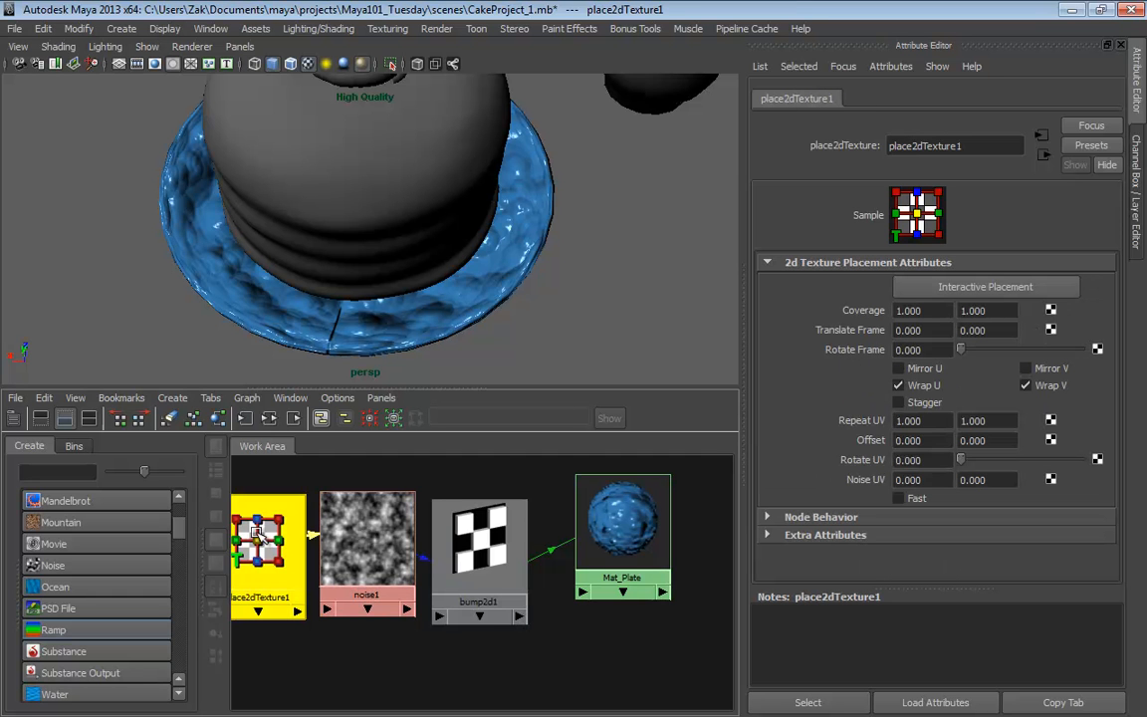
pyautogui.click(854, 421)
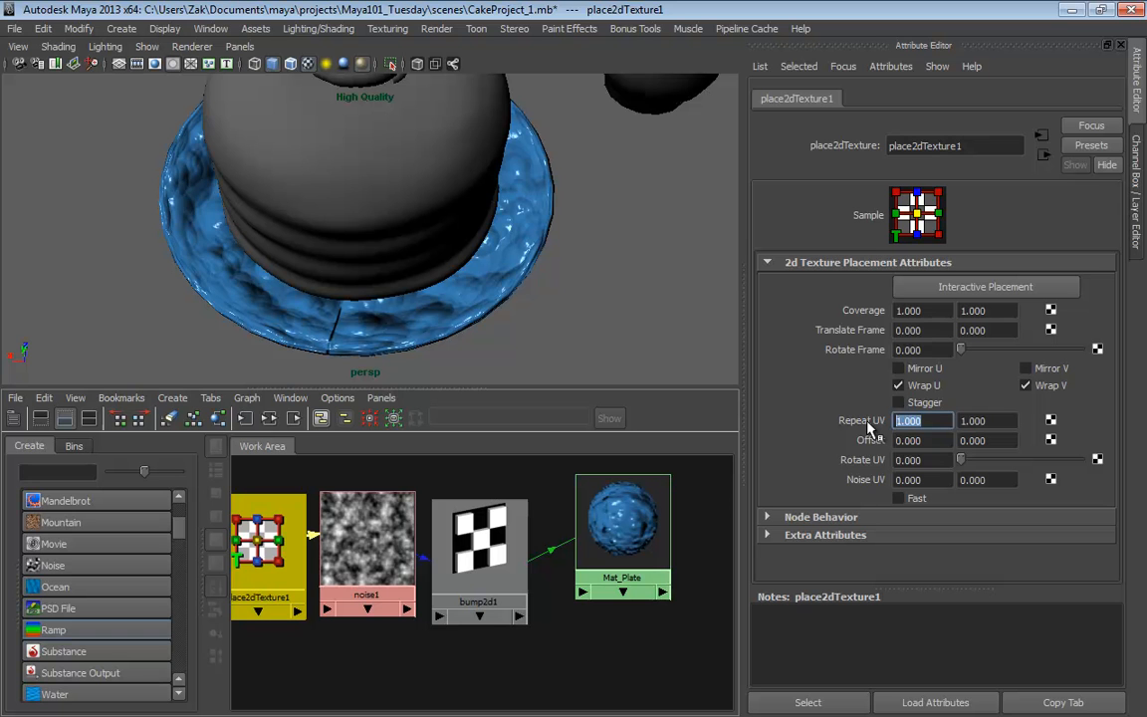
pyautogui.write('5')
pyautogui.press('Tab')
pyautogui.write('5')
pyautogui.press('Return')
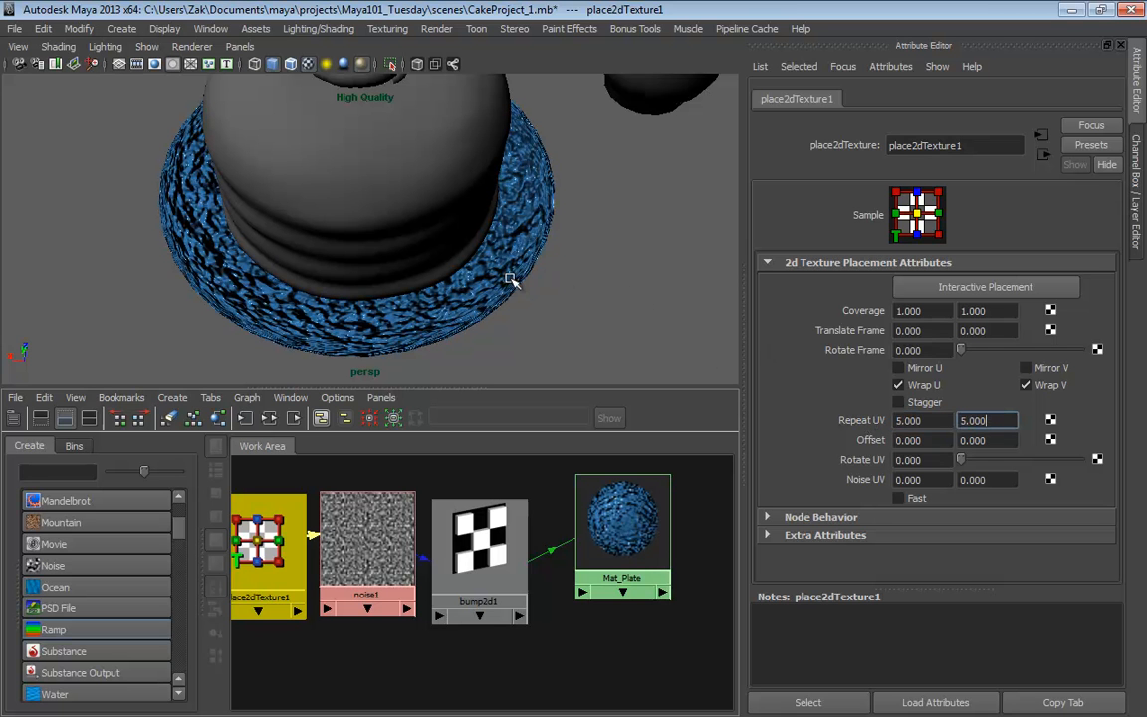
pyautogui.keyDown('alt'); pyautogui.moveTo(512, 277); pyautogui.dragTo(442, 286); pyautogui.keyUp('alt')
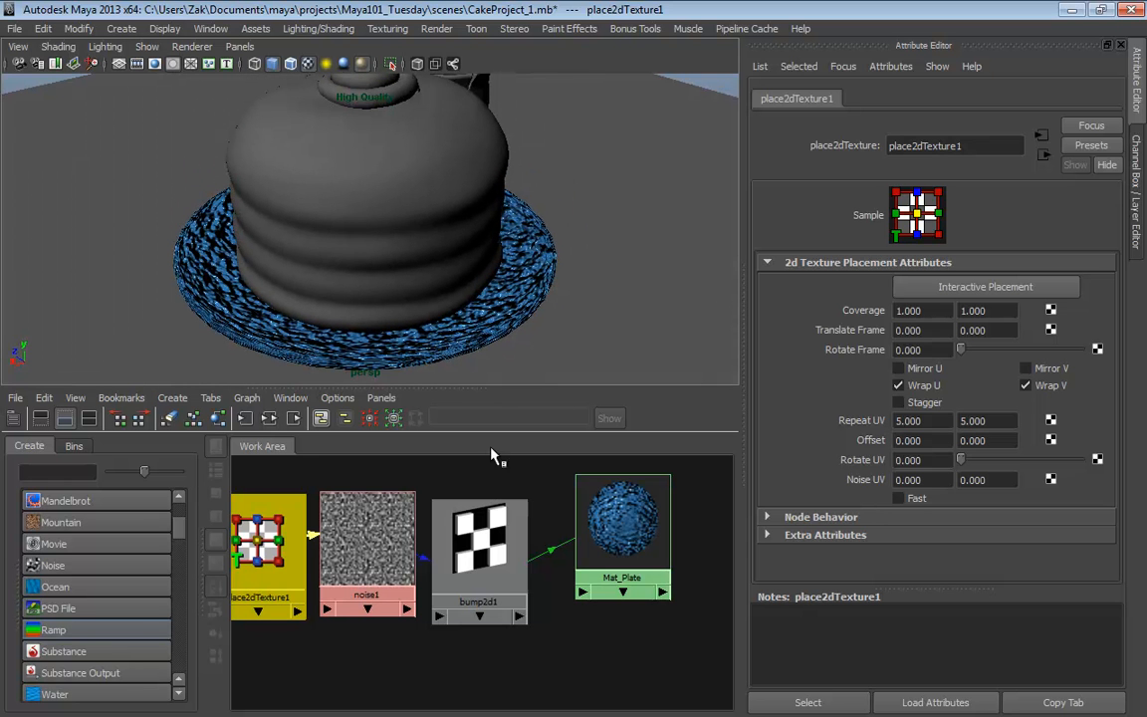
# Set the Bump Depth of bump2d1 to 0.020 and check the subtler bump on the plate.
pyautogui.click(493, 546)
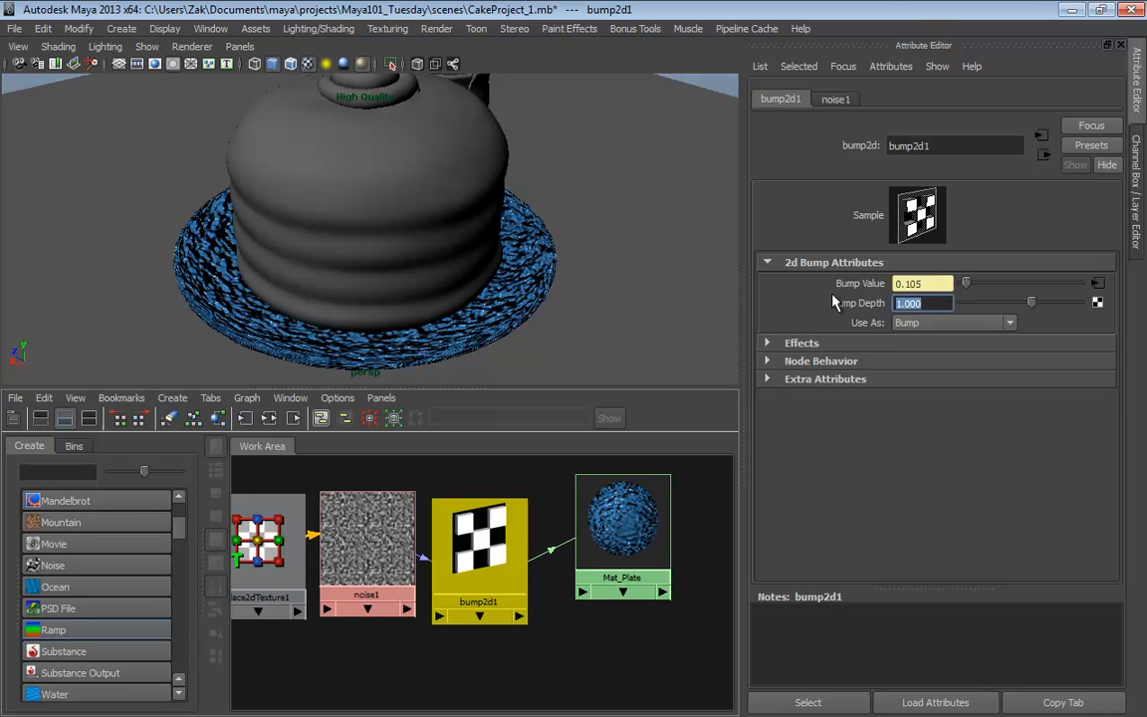
pyautogui.moveTo(1001, 302)
pyautogui.mouseDown()
pyautogui.moveTo(1044, 301)
pyautogui.moveTo(1019, 302)
pyautogui.mouseUp()
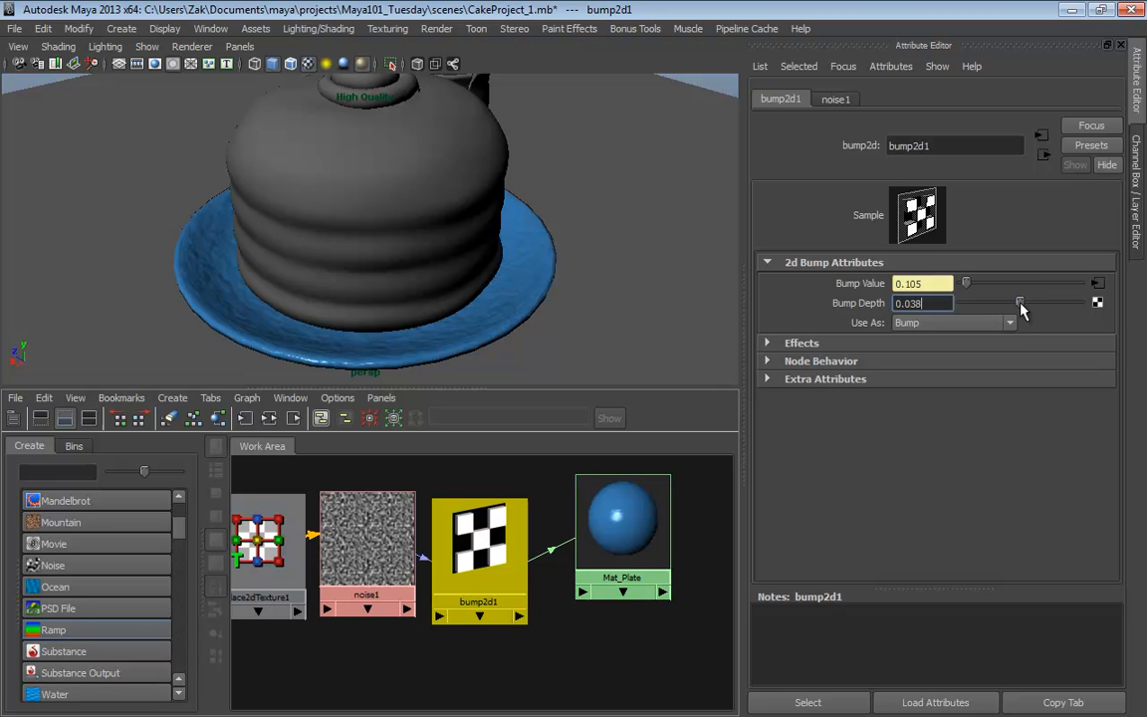
pyautogui.moveTo(1020, 308); pyautogui.dragTo(1022, 312)
pyautogui.press('Return')
pyautogui.write('0.020')
pyautogui.press('Return')
pyautogui.keyDown('alt'); pyautogui.moveTo(406, 319); pyautogui.dragTo(392, 275, button='middle'); pyautogui.keyUp('alt')
pyautogui.keyDown('alt'); pyautogui.moveTo(391, 275); pyautogui.dragTo(425, 225, button='right'); pyautogui.keyUp('alt')
pyautogui.keyDown('alt'); pyautogui.moveTo(224, 169); pyautogui.dragTo(277, 251, button='right'); pyautogui.keyUp('alt')
pyautogui.keyDown('alt'); pyautogui.moveTo(277, 251); pyautogui.dragTo(363, 217); pyautogui.keyUp('alt')
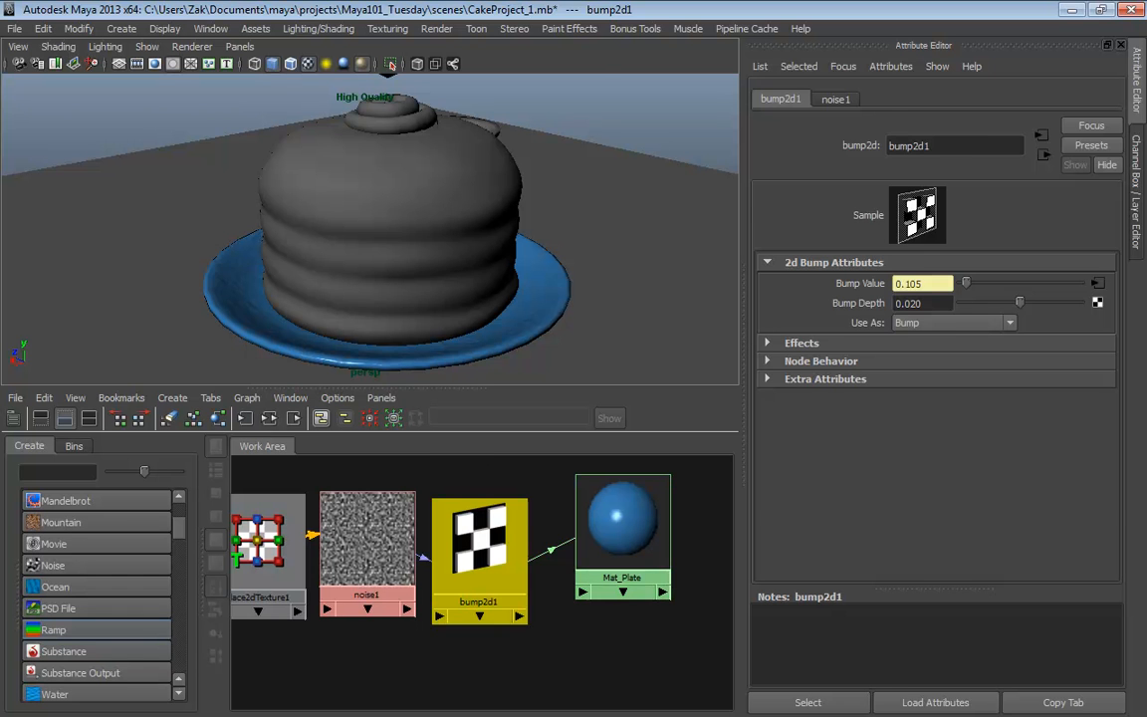
# Duplicate the plate and move the copy to an empty area beside the cake.
pyautogui.hotkey('ctrl', 'z')
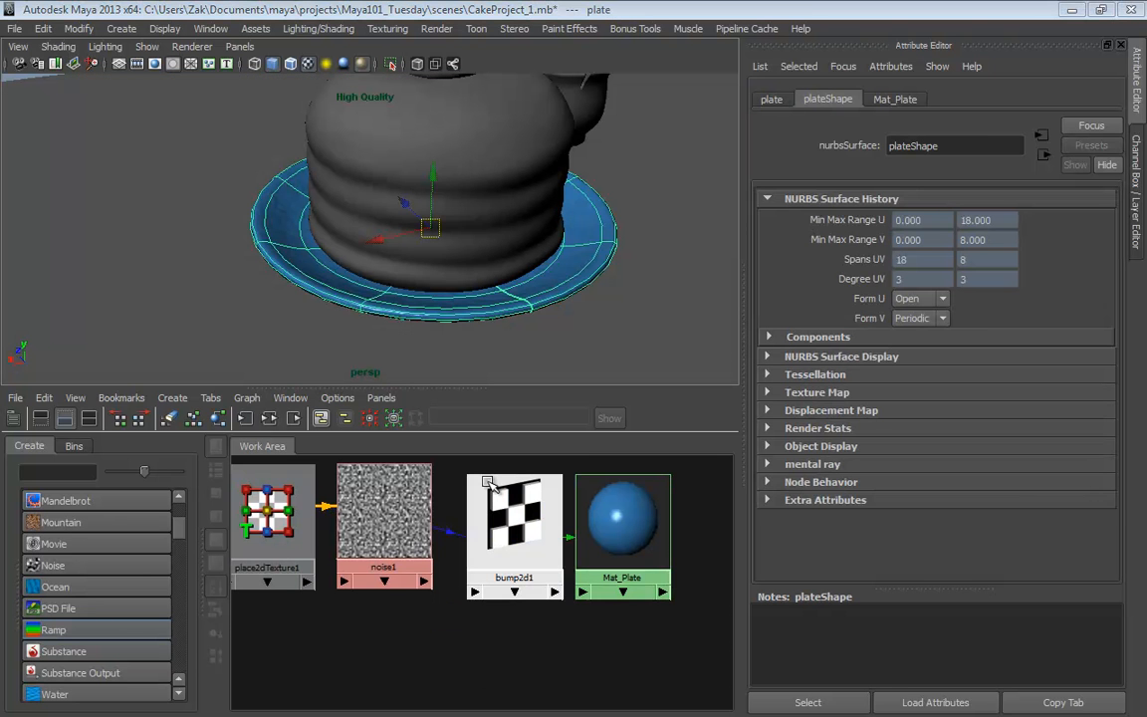
pyautogui.keyDown('alt'); pyautogui.moveTo(474, 340); pyautogui.dragTo(530, 271); pyautogui.keyUp('alt')
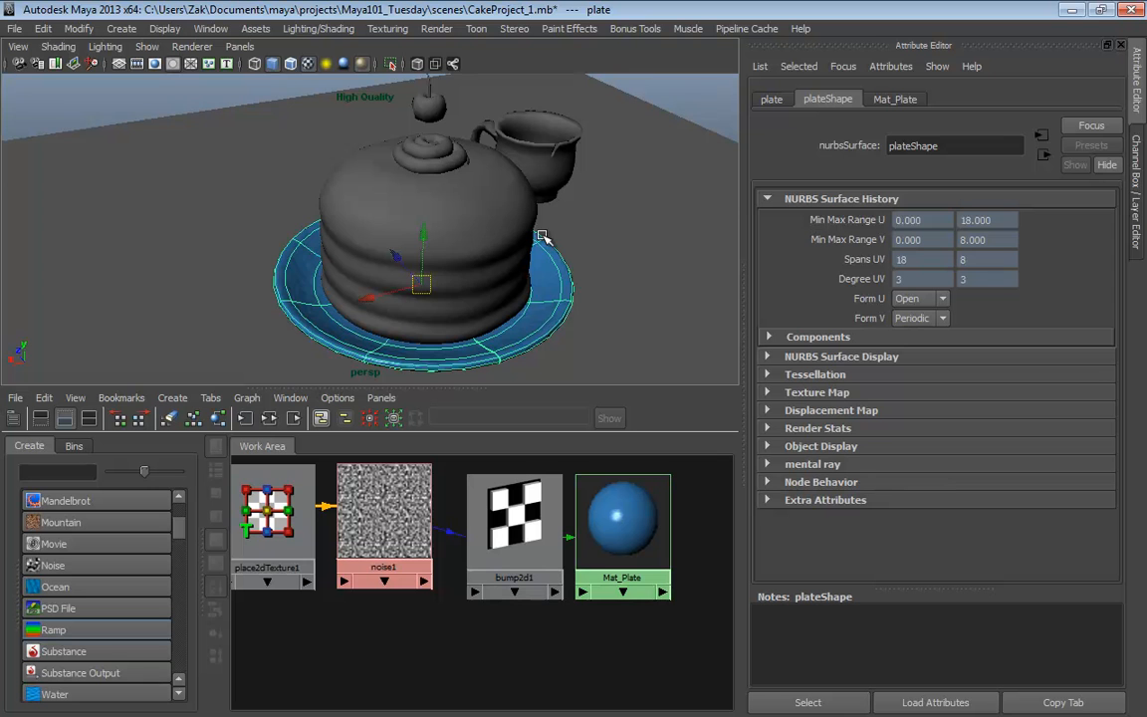
pyautogui.moveTo(517, 234)
pyautogui.keyDown('alt'); pyautogui.mouseDown()
pyautogui.moveTo(487, 254)
pyautogui.moveTo(510, 280)
pyautogui.moveTo(518, 254)
pyautogui.mouseUp(); pyautogui.keyUp('alt')
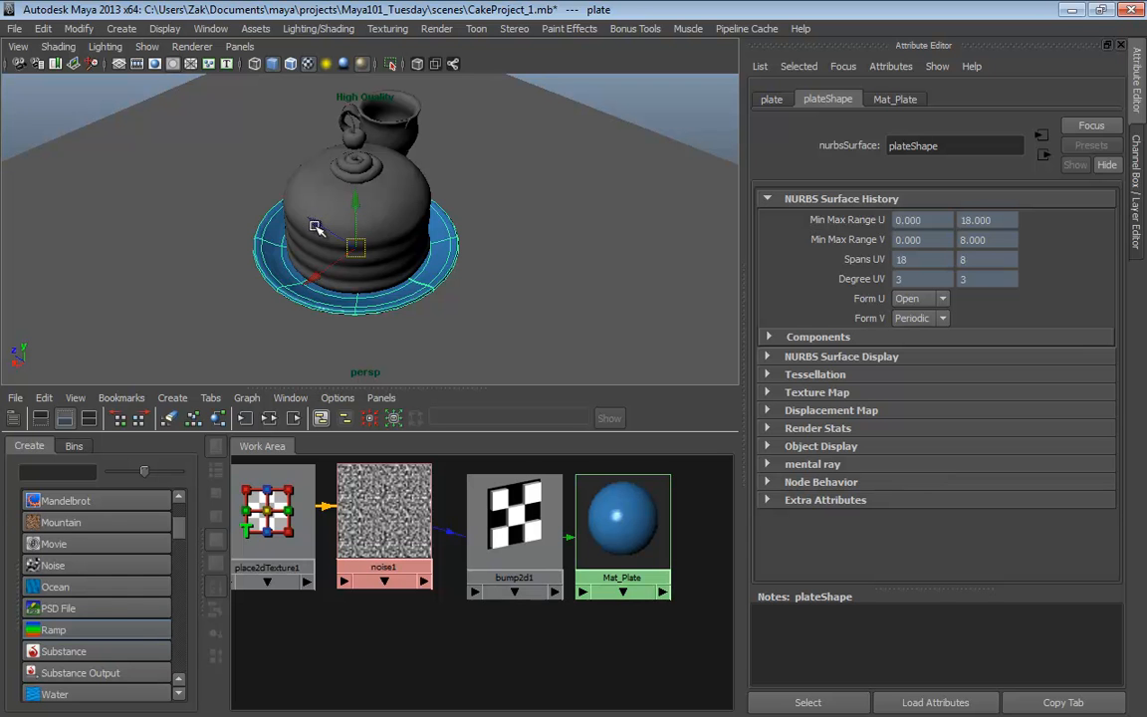
pyautogui.hotkey('ctrl', 'd')
pyautogui.moveTo(355, 247); pyautogui.dragTo(620, 211)
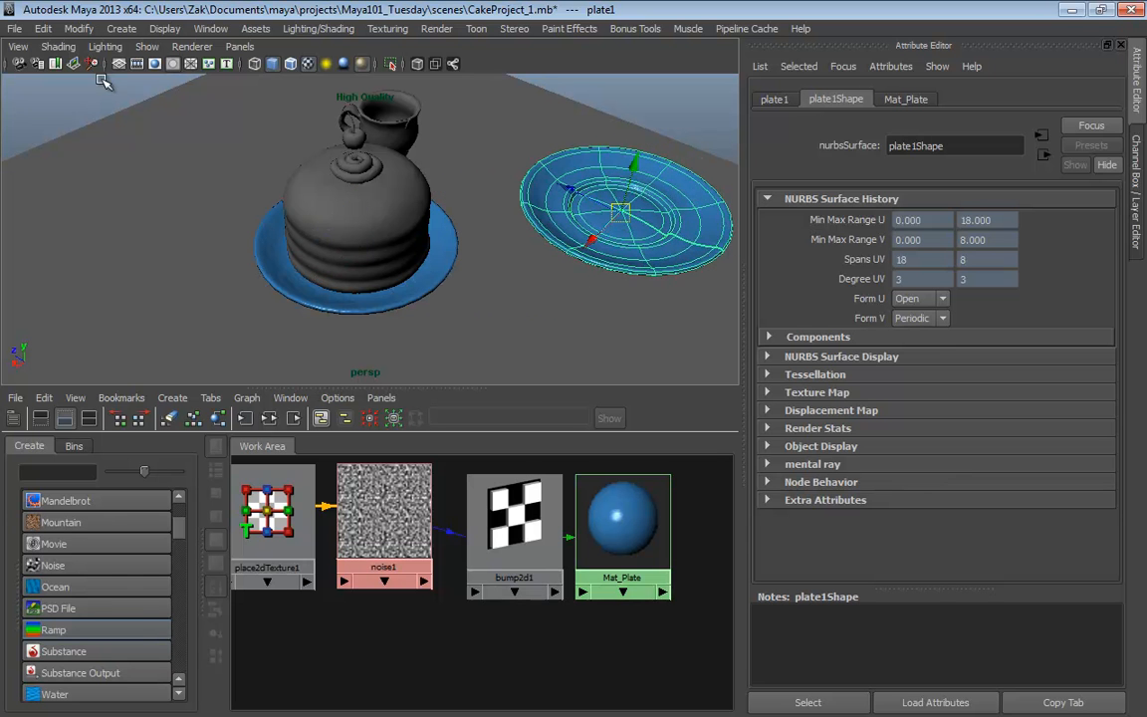
# Convert the duplicate plate from NURBS to polygons.
pyautogui.click(77, 30)
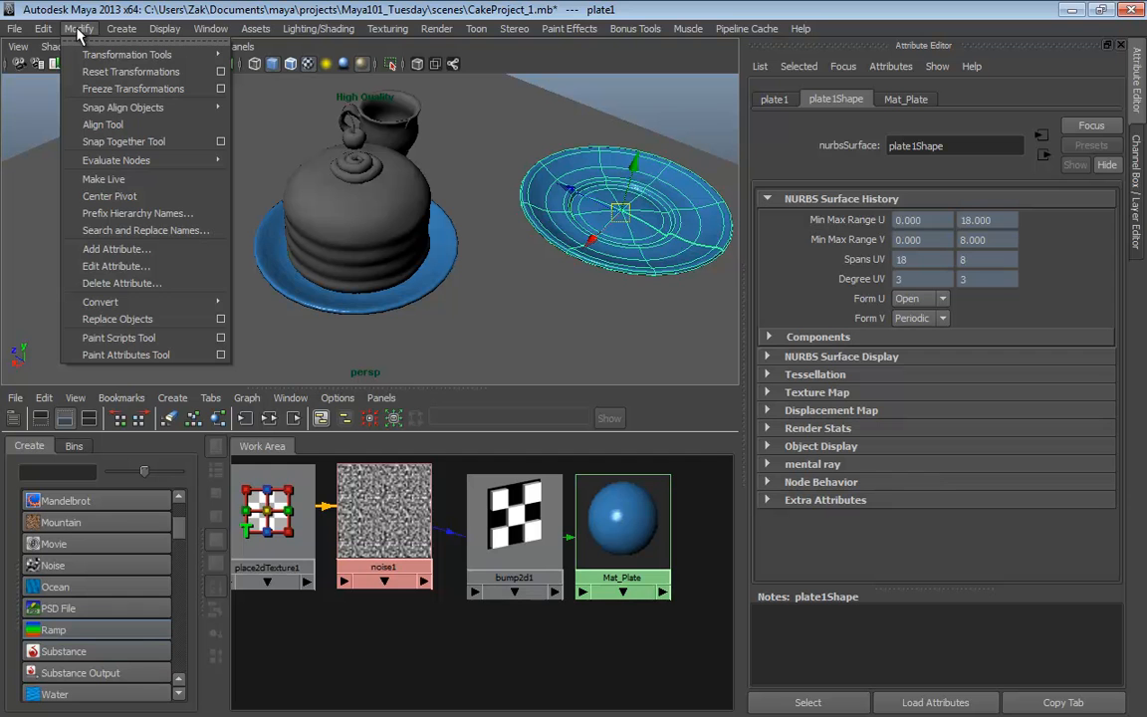
pyautogui.moveTo(109, 302)
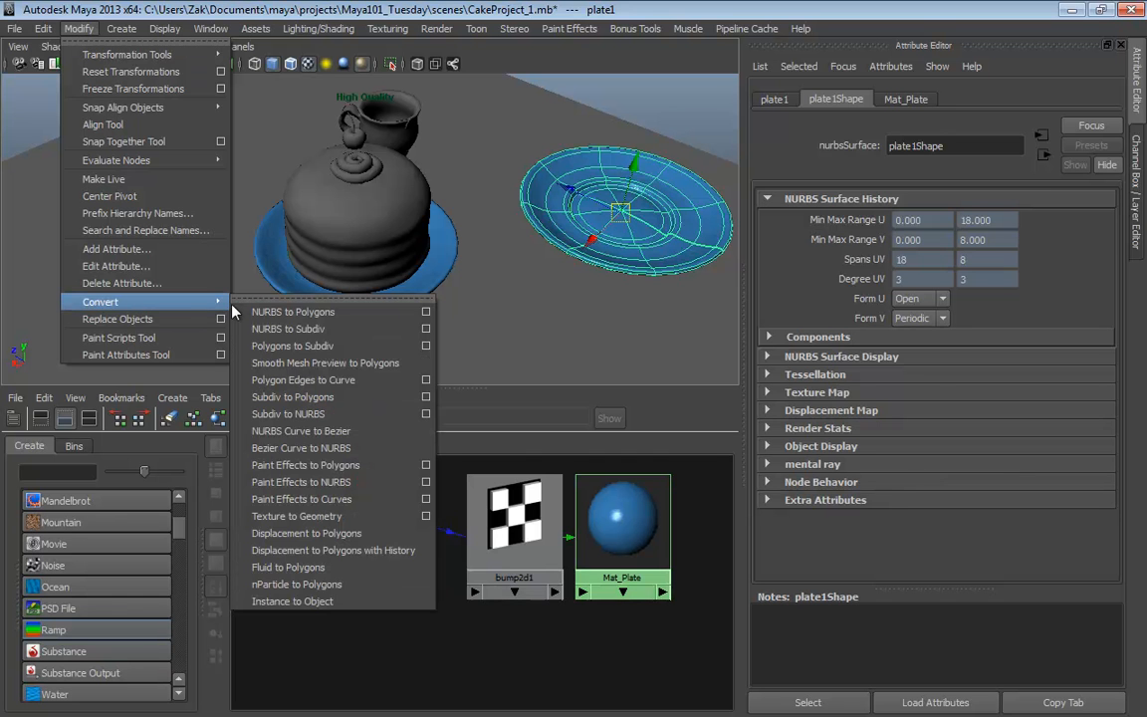
pyautogui.click(324, 313)
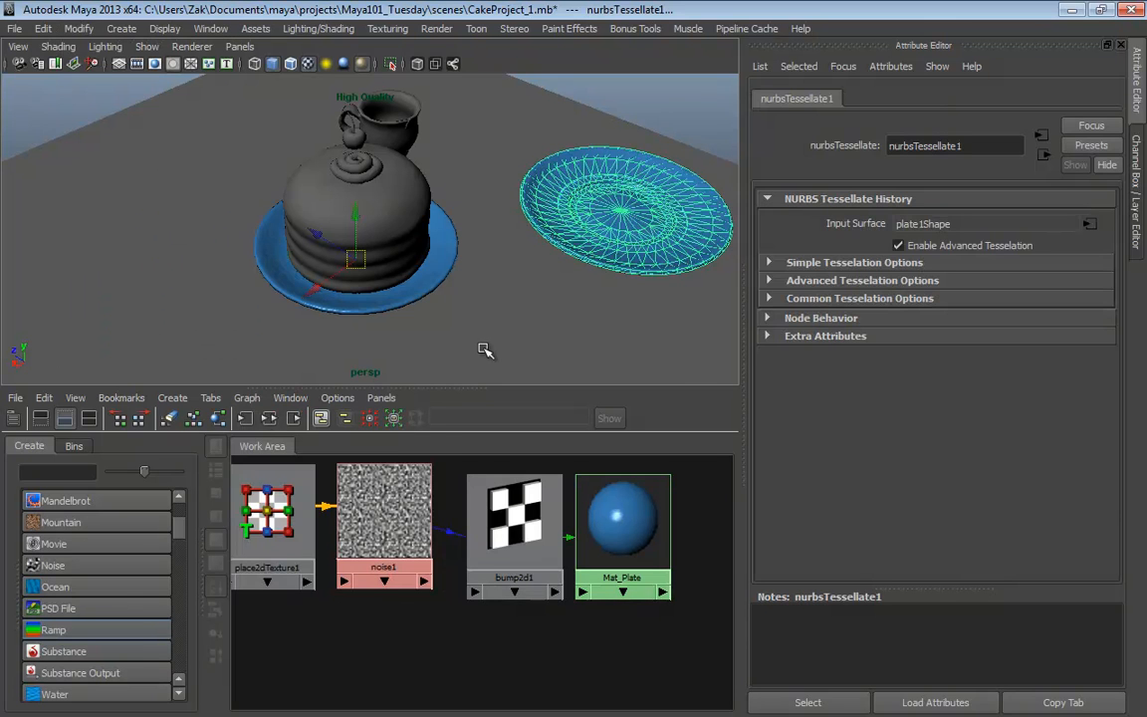
# Raise the polygon plate above the NURBS duplicate and delete that NURBS duplicate.
pyautogui.keyDown('alt'); pyautogui.moveTo(653, 231); pyautogui.dragTo(494, 292); pyautogui.keyUp('alt')
pyautogui.moveTo(212, 275); pyautogui.dragTo(202, 220)
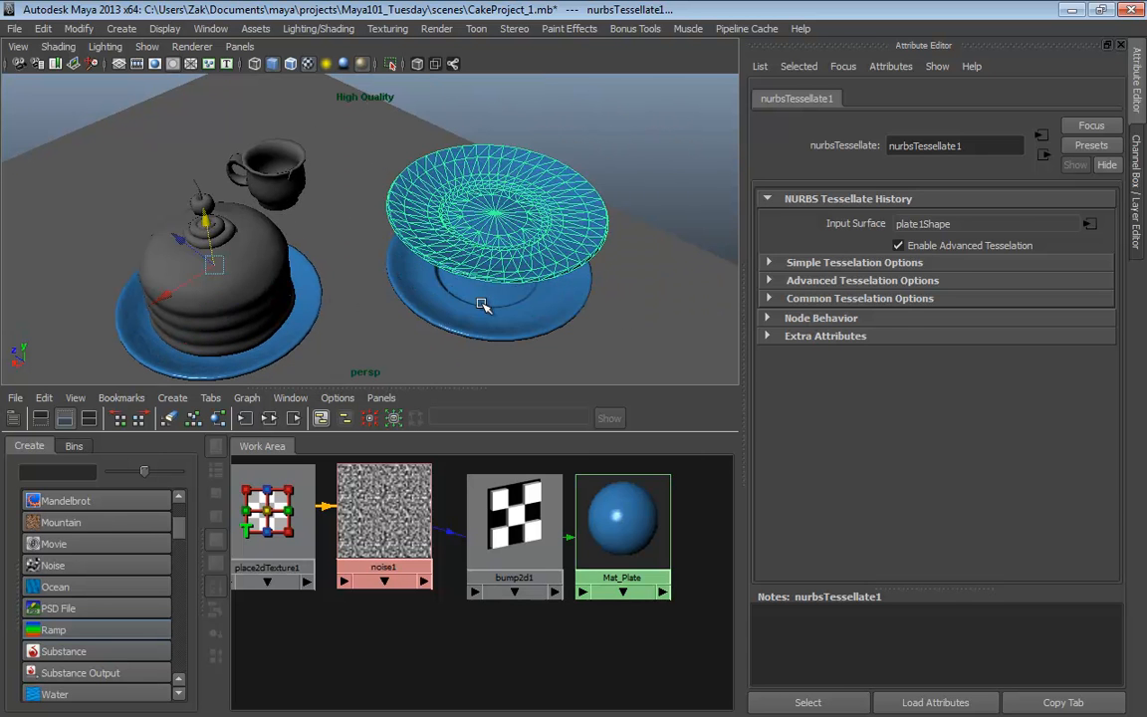
pyautogui.click(481, 304)
pyautogui.press('Delete')
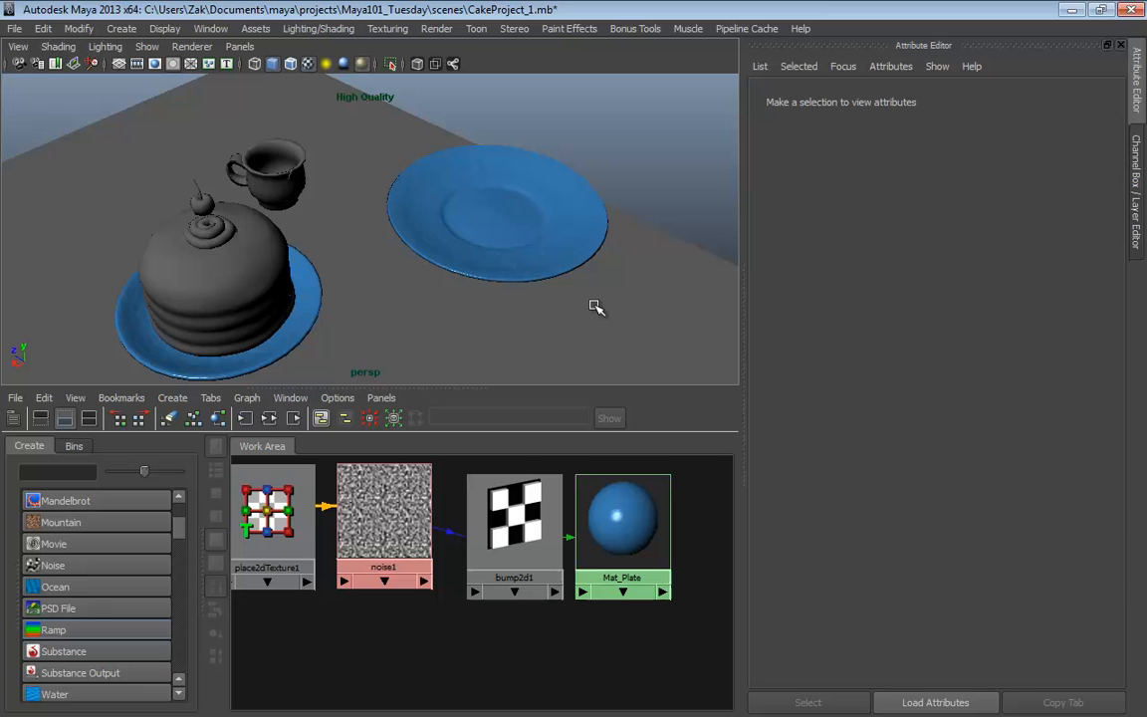
# Frame the polygon plate and examine its noise bump from the side and from above.
pyautogui.click(499, 248)
pyautogui.press('f')
pyautogui.keyDown('alt'); pyautogui.moveTo(507, 278); pyautogui.dragTo(583, 248); pyautogui.keyUp('alt')
pyautogui.click(658, 165)
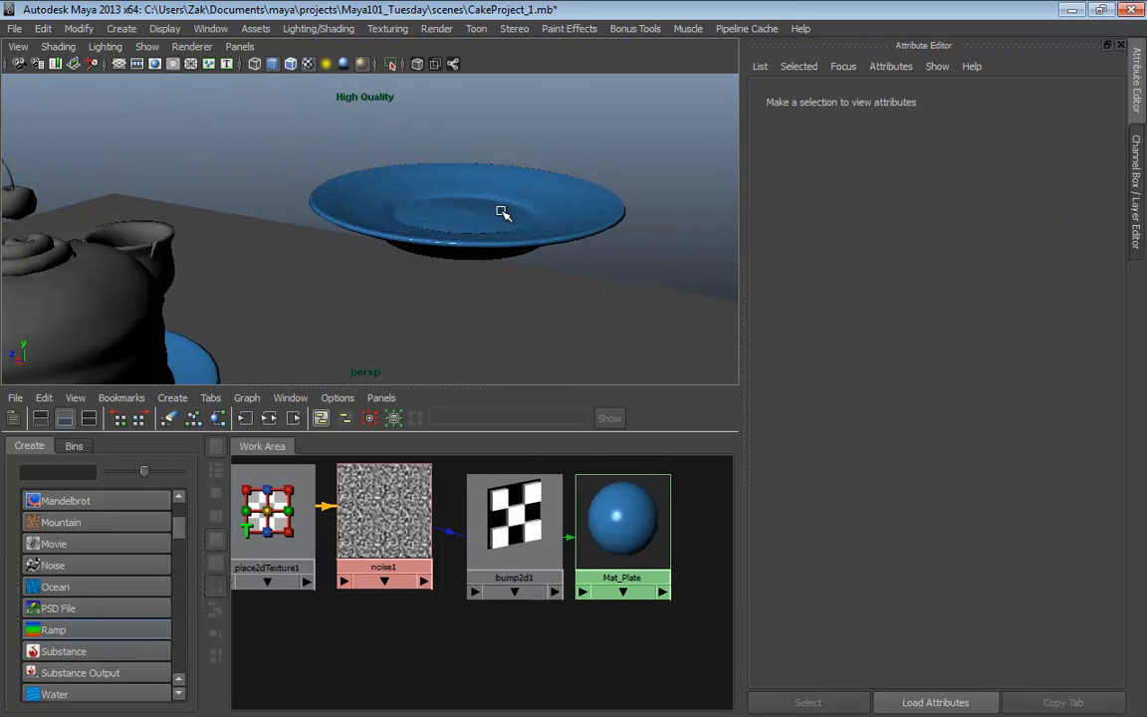
pyautogui.keyDown('alt'); pyautogui.moveTo(502, 212); pyautogui.dragTo(408, 233); pyautogui.keyUp('alt')
pyautogui.click(407, 230)
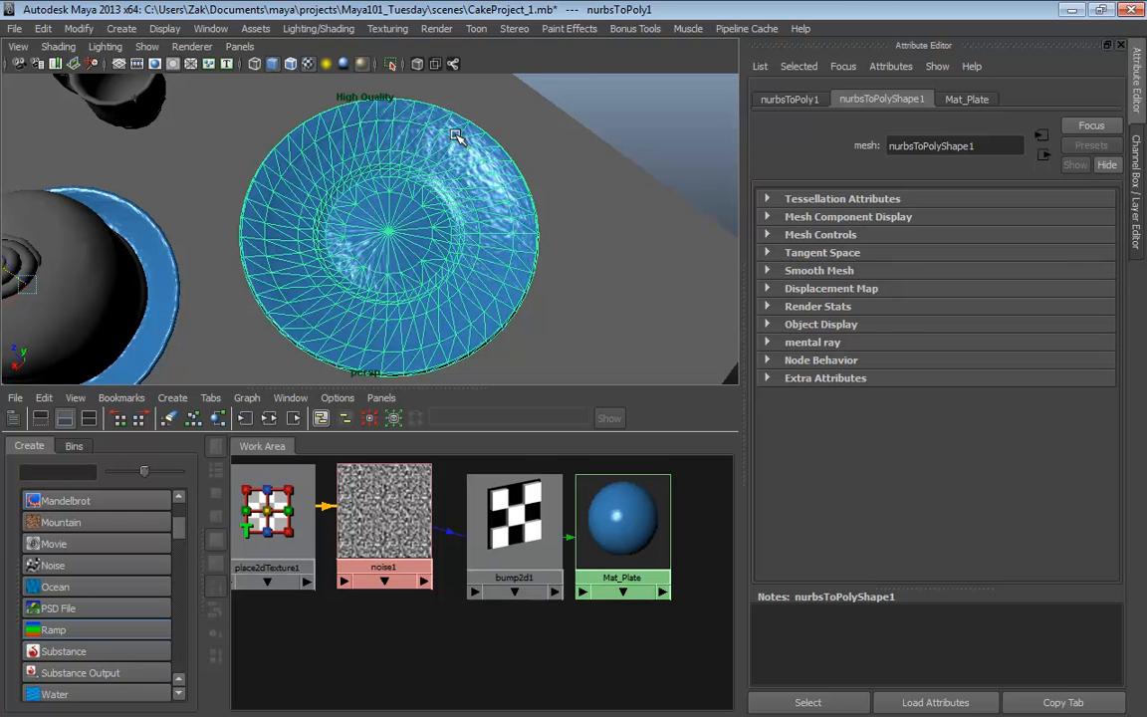
# Try to map the polygon plate's UVs with the Best Plane Texturing Tool.
pyautogui.press('F3')
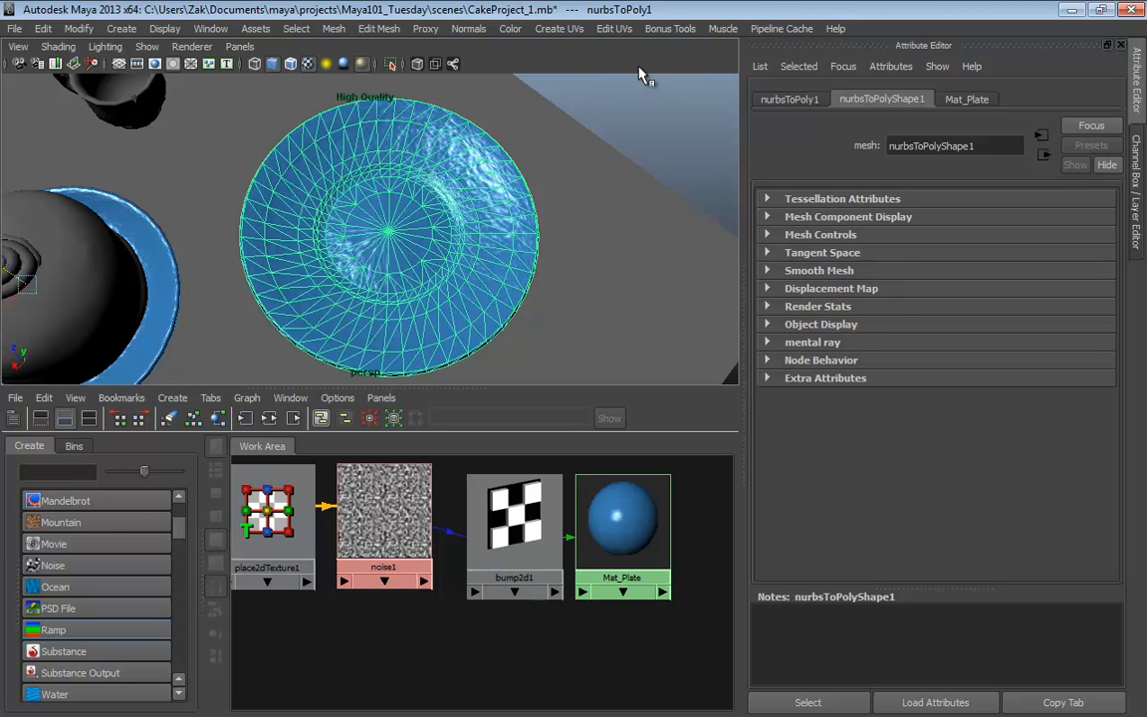
pyautogui.click(561, 29)
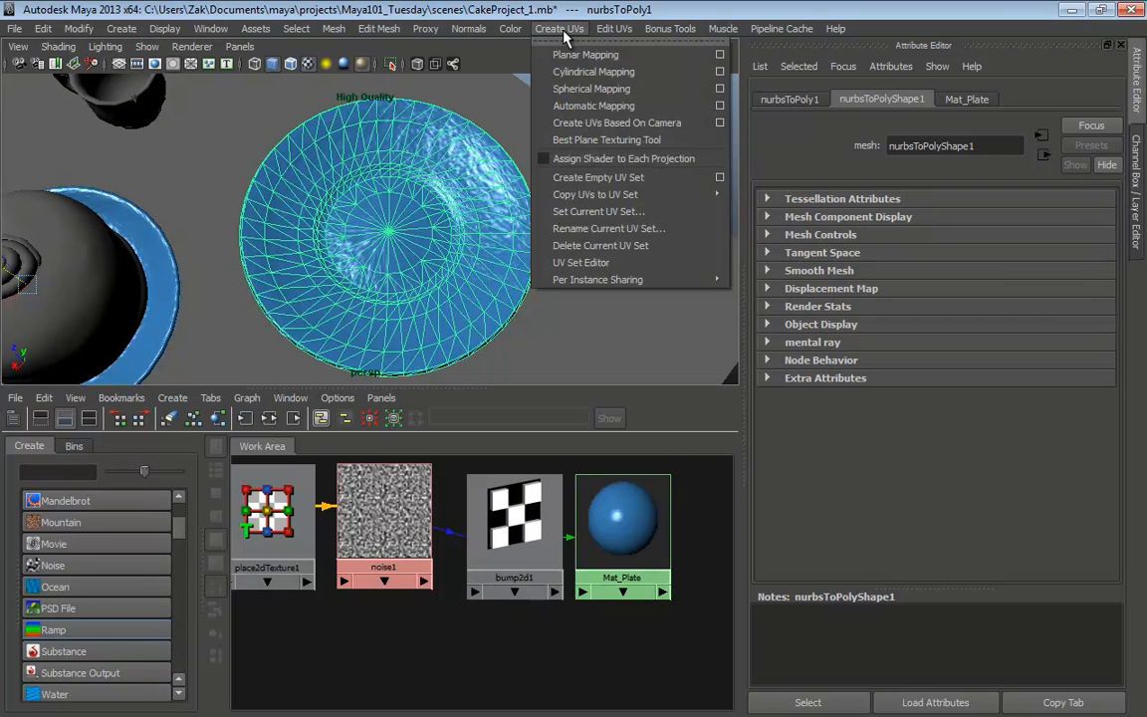
pyautogui.click(602, 141)
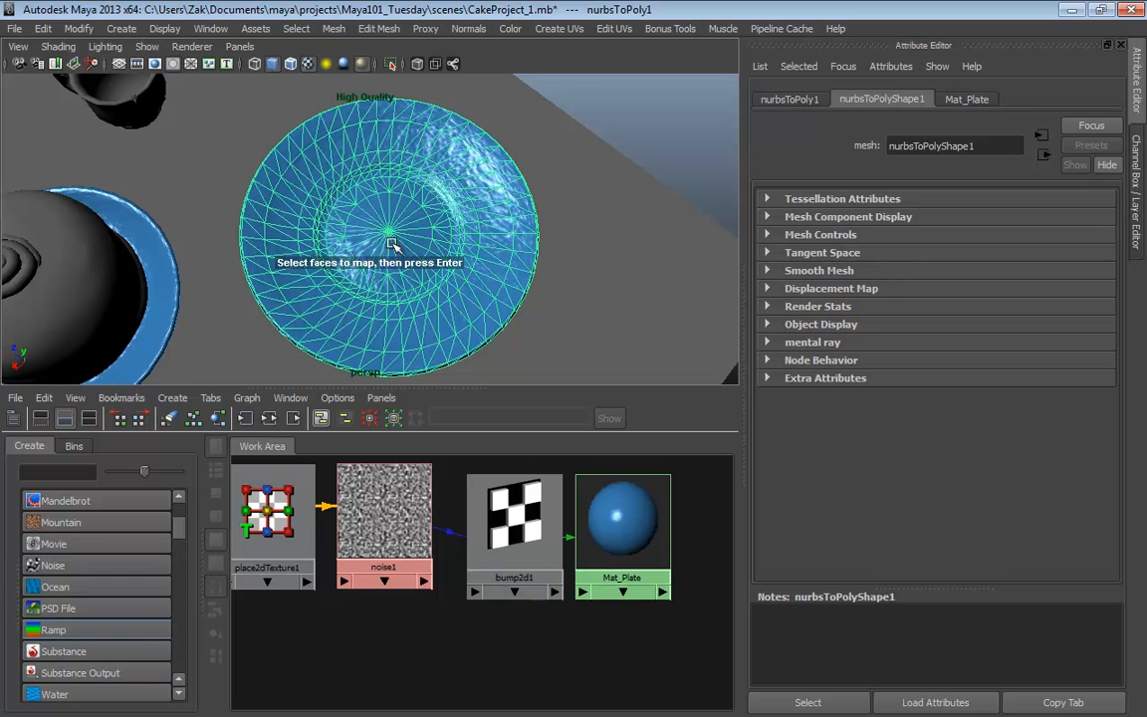
pyautogui.press('Return')
pyautogui.keyDown('alt'); pyautogui.moveTo(403, 237); pyautogui.dragTo(427, 186); pyautogui.keyUp('alt')
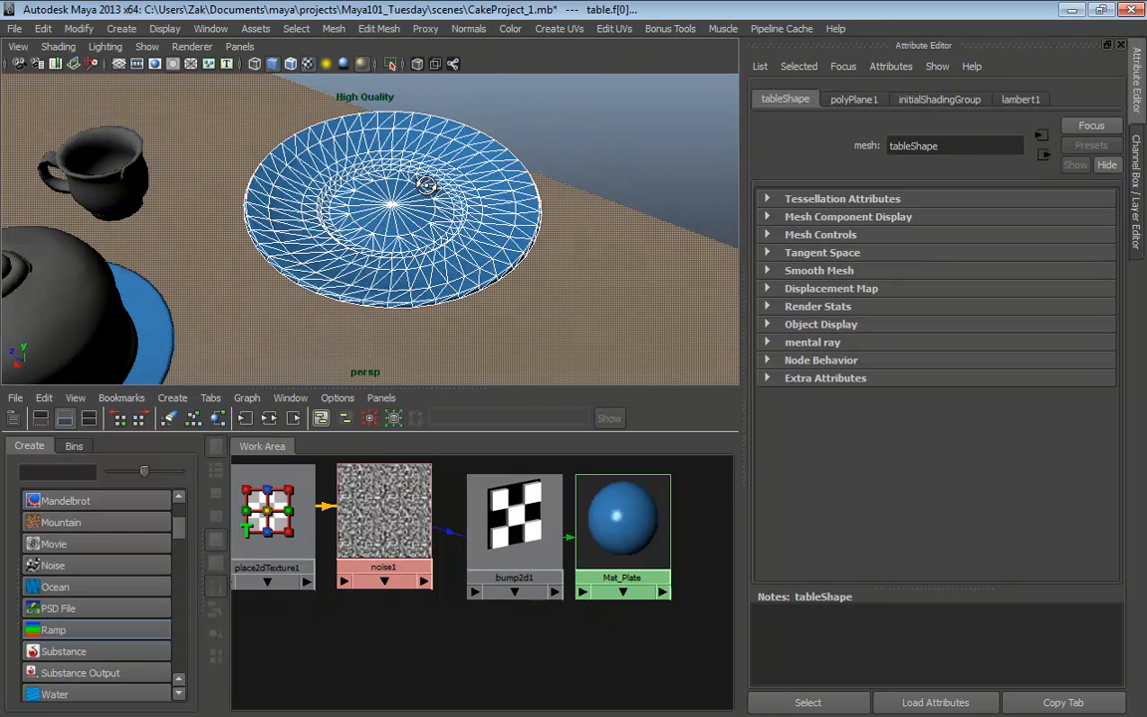
# Try Planar Mapping with its current options on the polygon plate, then undo the projection.
pyautogui.click(428, 186)
pyautogui.click(564, 29)
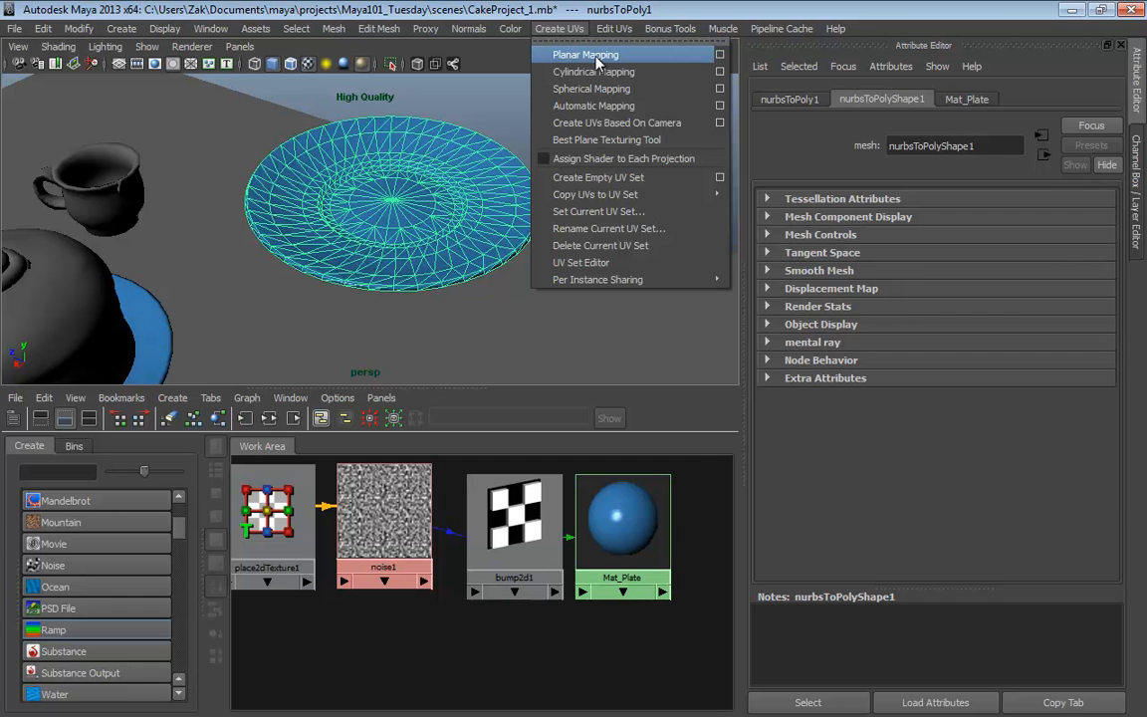
pyautogui.click(694, 57)
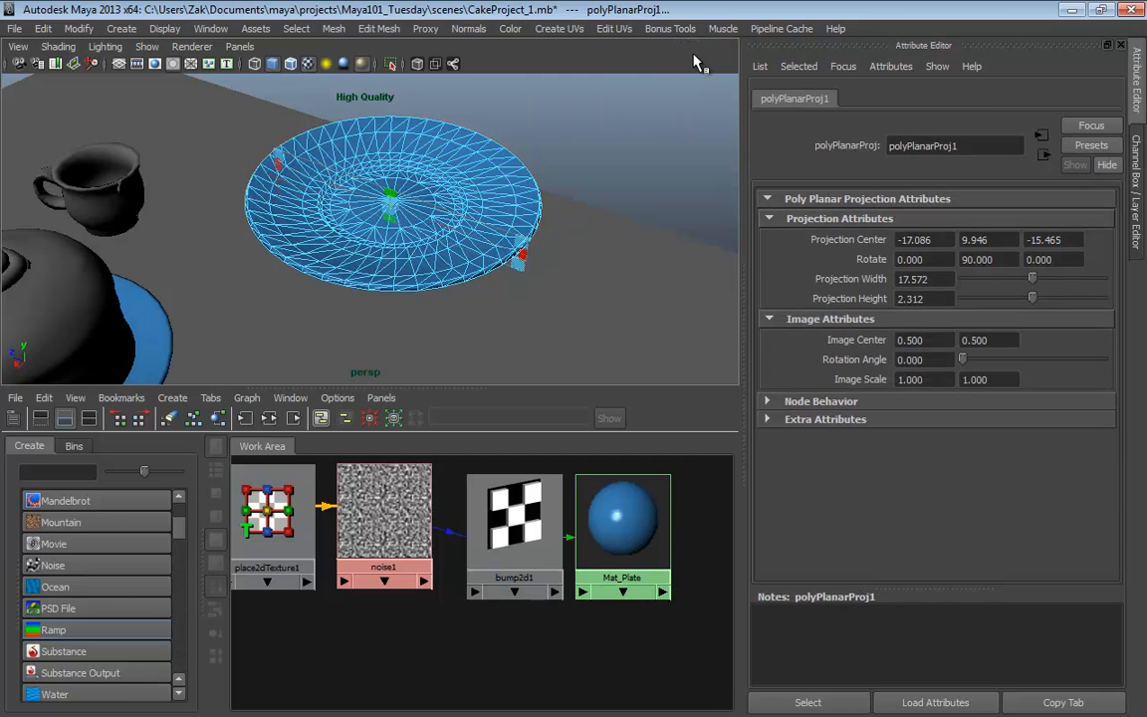
pyautogui.hotkey('ctrl', 'z')
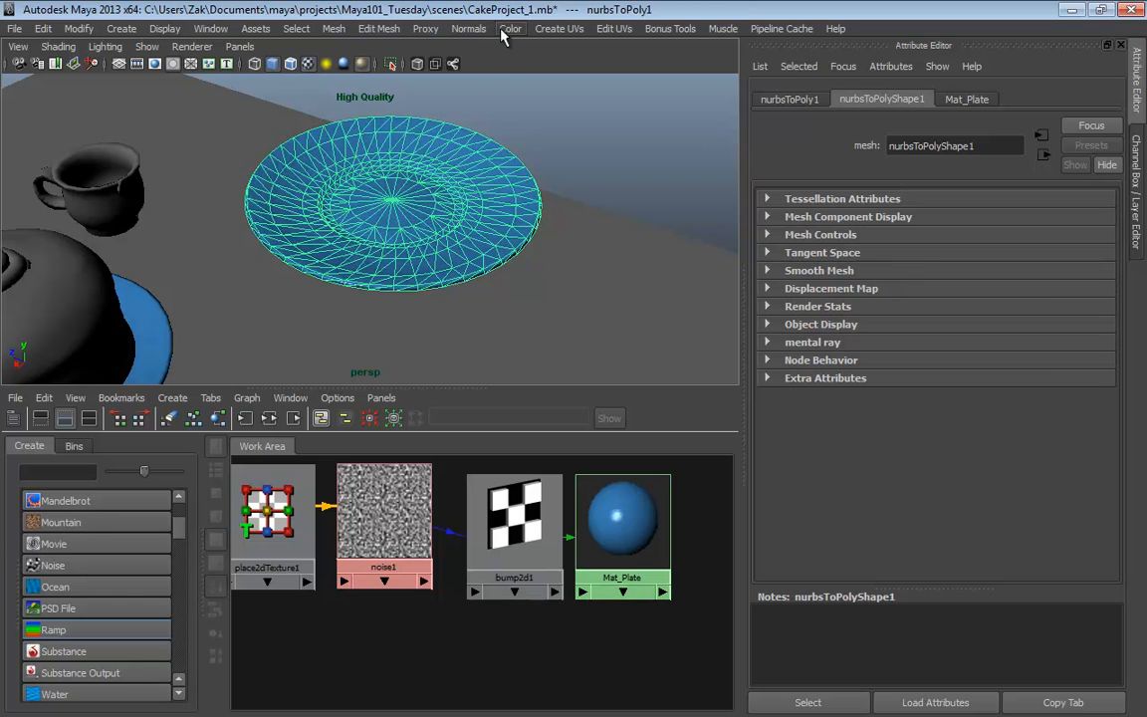
# Apply a planar UV projection from the Y axis to the polygon plate, fitted to its bounding box.
pyautogui.click(559, 28)
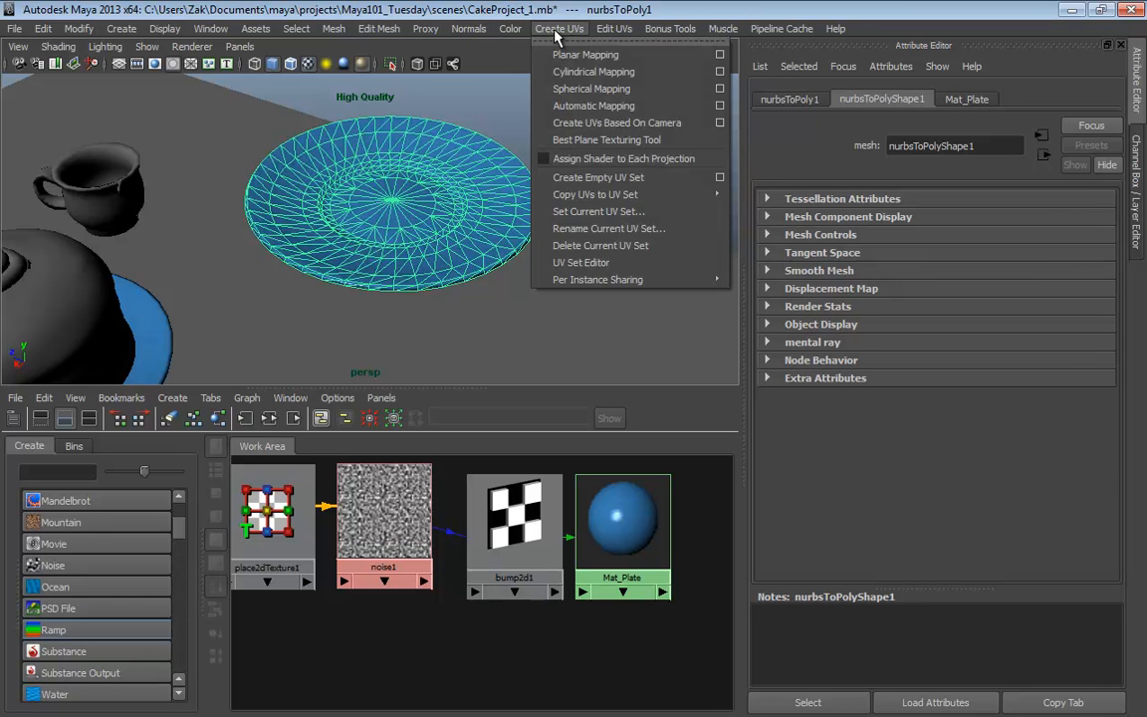
pyautogui.click(719, 55)
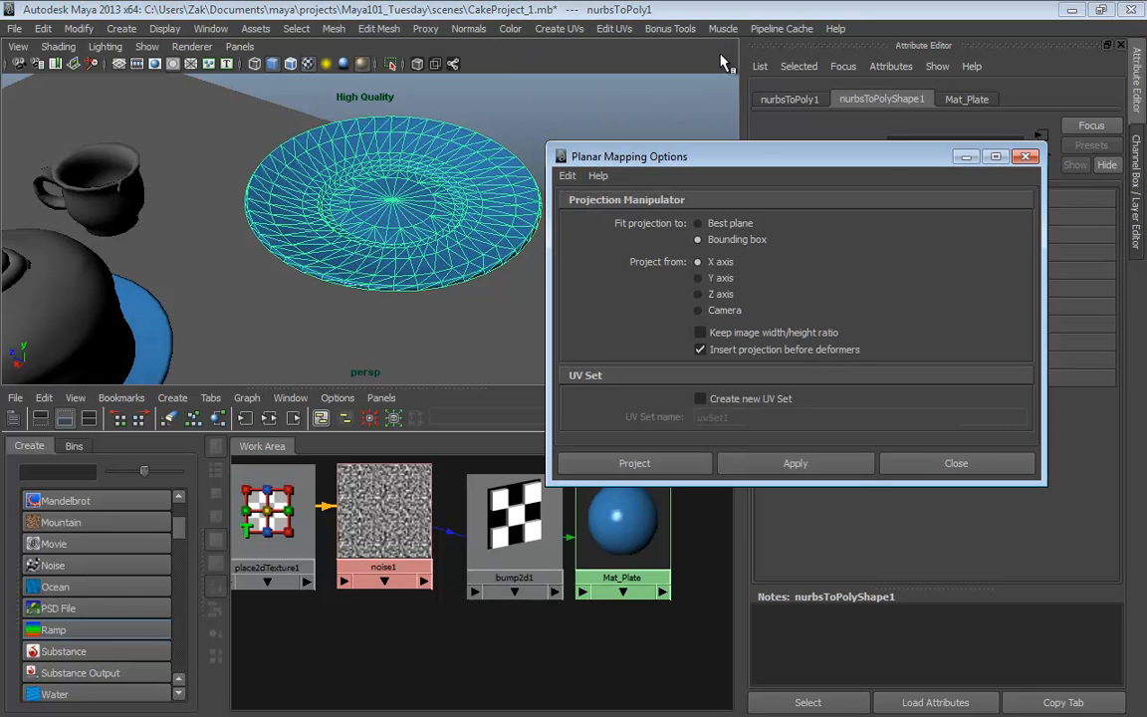
pyautogui.click(700, 278)
pyautogui.click(797, 463)
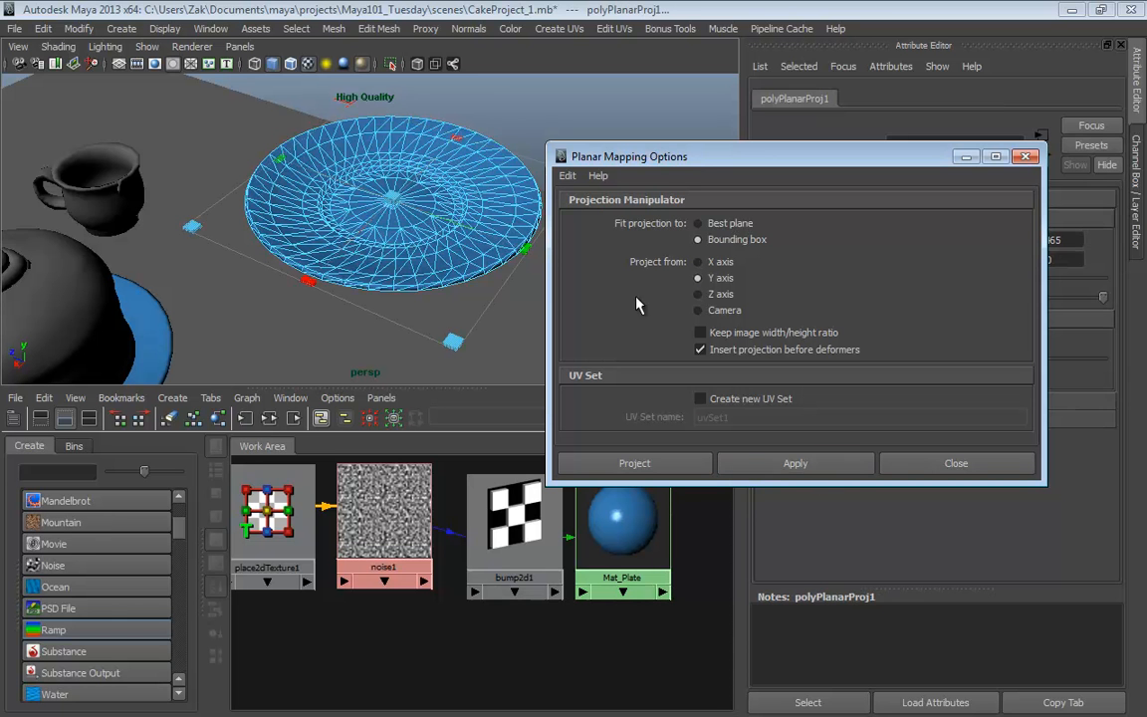
pyautogui.click(540, 134)
pyautogui.click(1026, 157)
# Turn on the smooth mesh preview for the polygon plate and inspect its surface from several angles.
pyautogui.keyDown('alt'); pyautogui.moveTo(557, 129); pyautogui.dragTo(552, 166); pyautogui.keyUp('alt')
pyautogui.scroll(6, 549, 217)
pyautogui.keyDown('alt'); pyautogui.moveTo(468, 182); pyautogui.dragTo(405, 251); pyautogui.keyUp('alt')
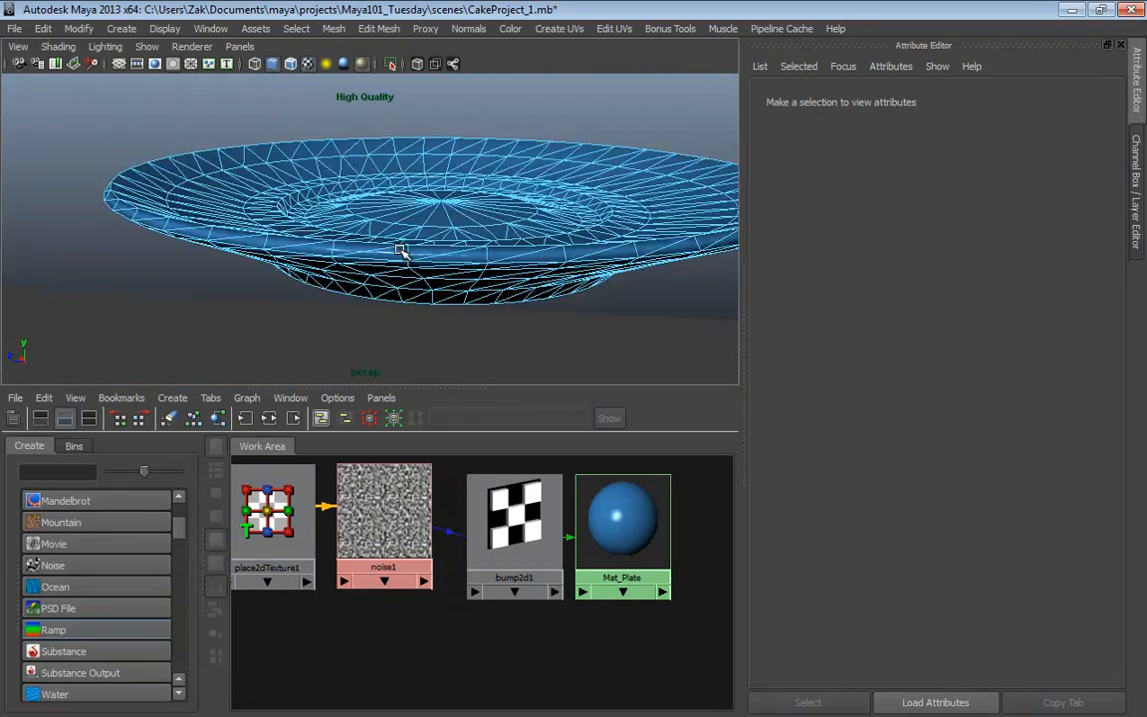
pyautogui.keyDown('alt'); pyautogui.moveTo(404, 251); pyautogui.dragTo(479, 279, button='right'); pyautogui.keyUp('alt')
pyautogui.keyDown('alt'); pyautogui.moveTo(478, 280); pyautogui.dragTo(507, 287); pyautogui.keyUp('alt')
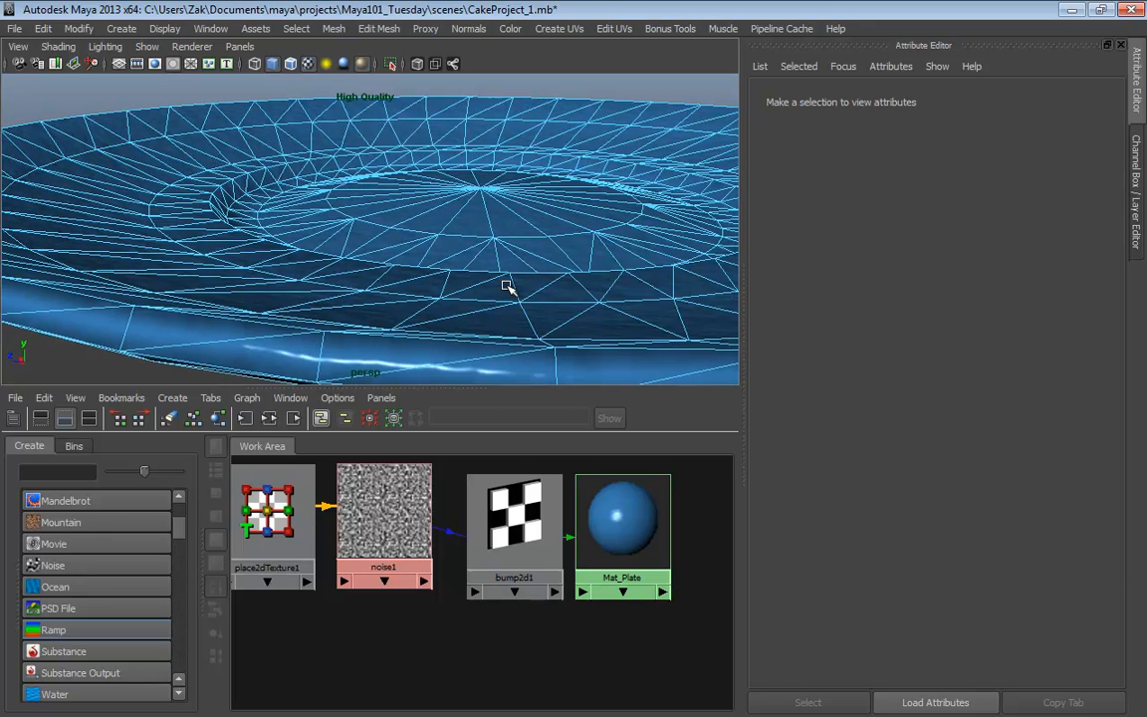
pyautogui.click(507, 287)
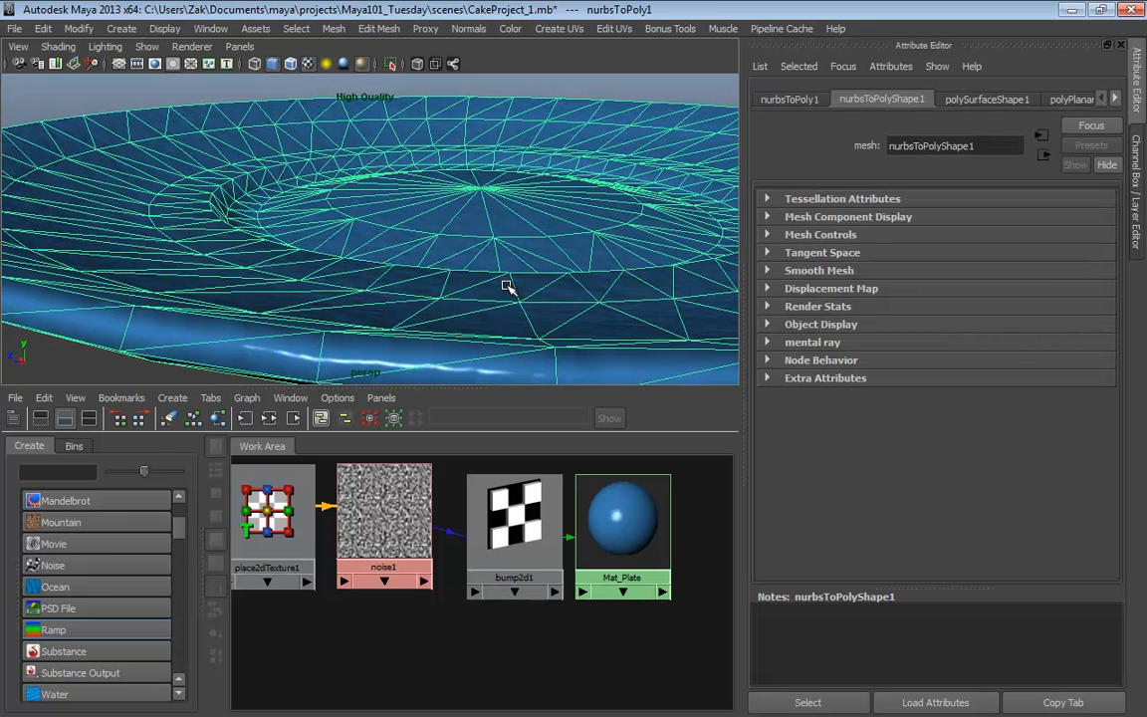
pyautogui.press('3')
pyautogui.keyDown('alt'); pyautogui.moveTo(525, 264); pyautogui.dragTo(237, 135, button='right'); pyautogui.keyUp('alt')
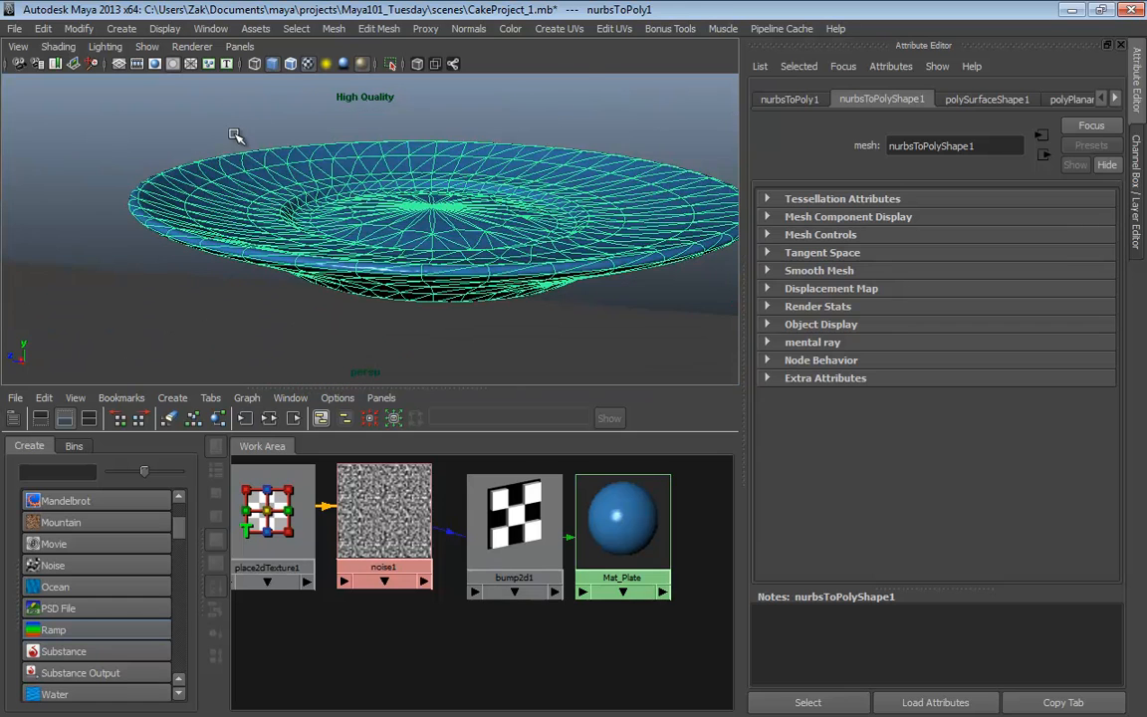
pyautogui.click(208, 119)
pyautogui.keyDown('alt'); pyautogui.moveTo(315, 204); pyautogui.dragTo(400, 162); pyautogui.keyUp('alt')
pyautogui.click(408, 149)
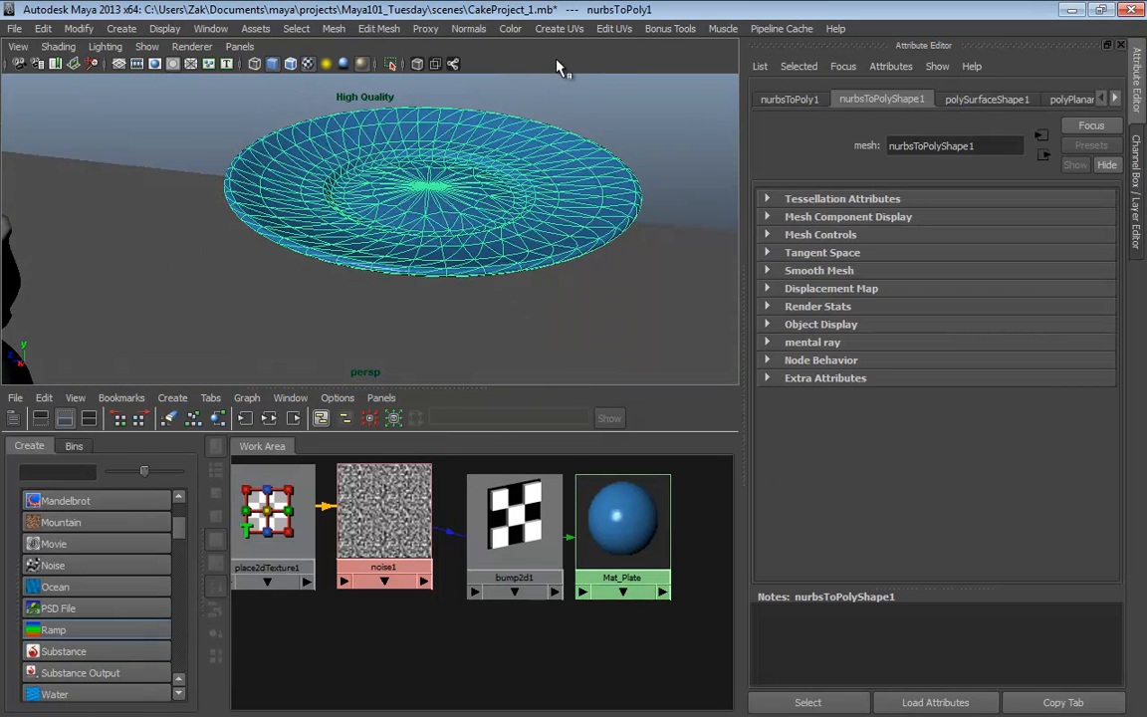
# Review the Planar Mapping projection options for the polygon plate without applying a new projection.
pyautogui.click(559, 29)
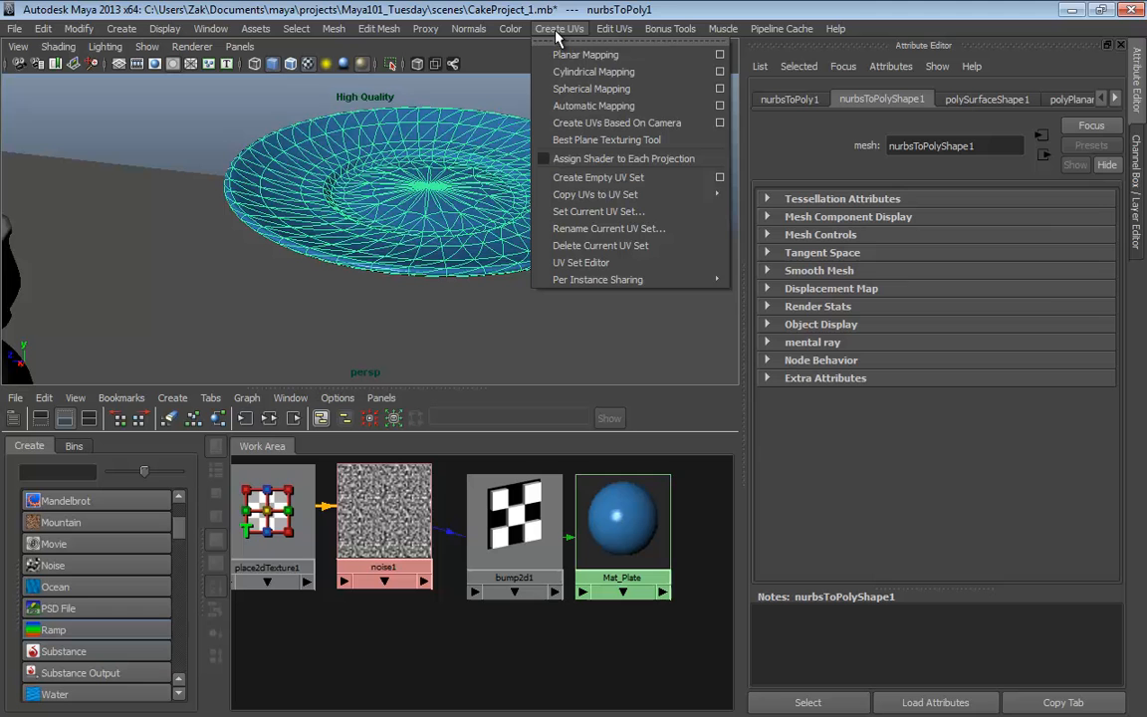
pyautogui.click(720, 55)
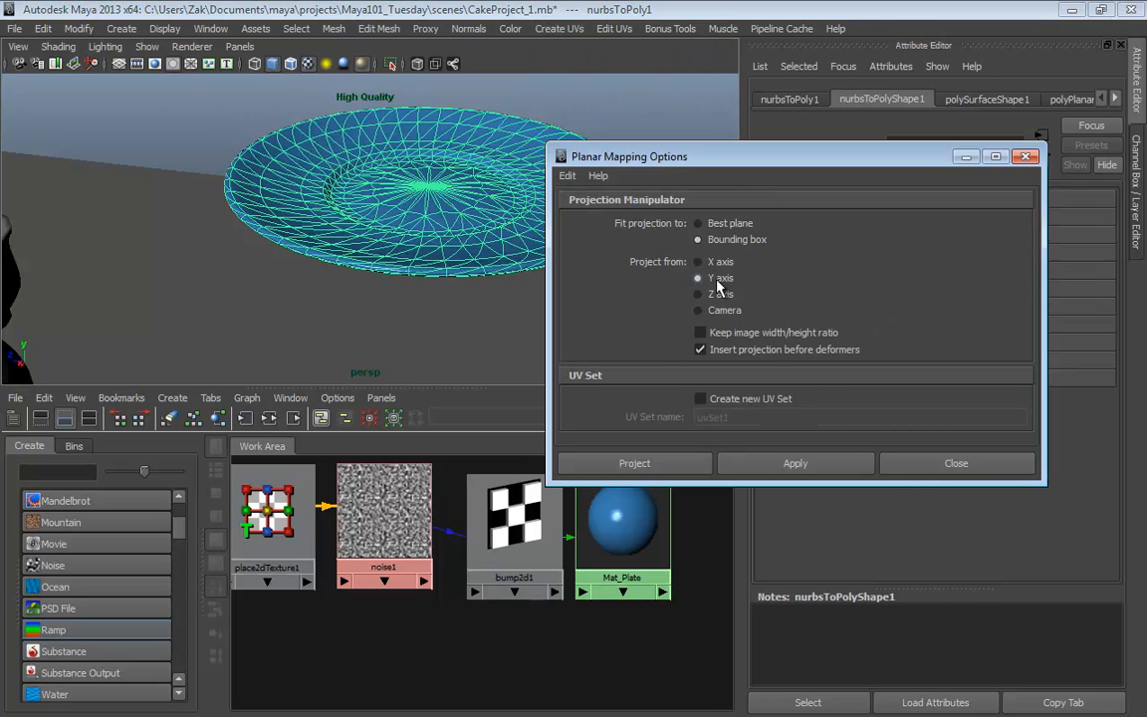
pyautogui.click(917, 463)
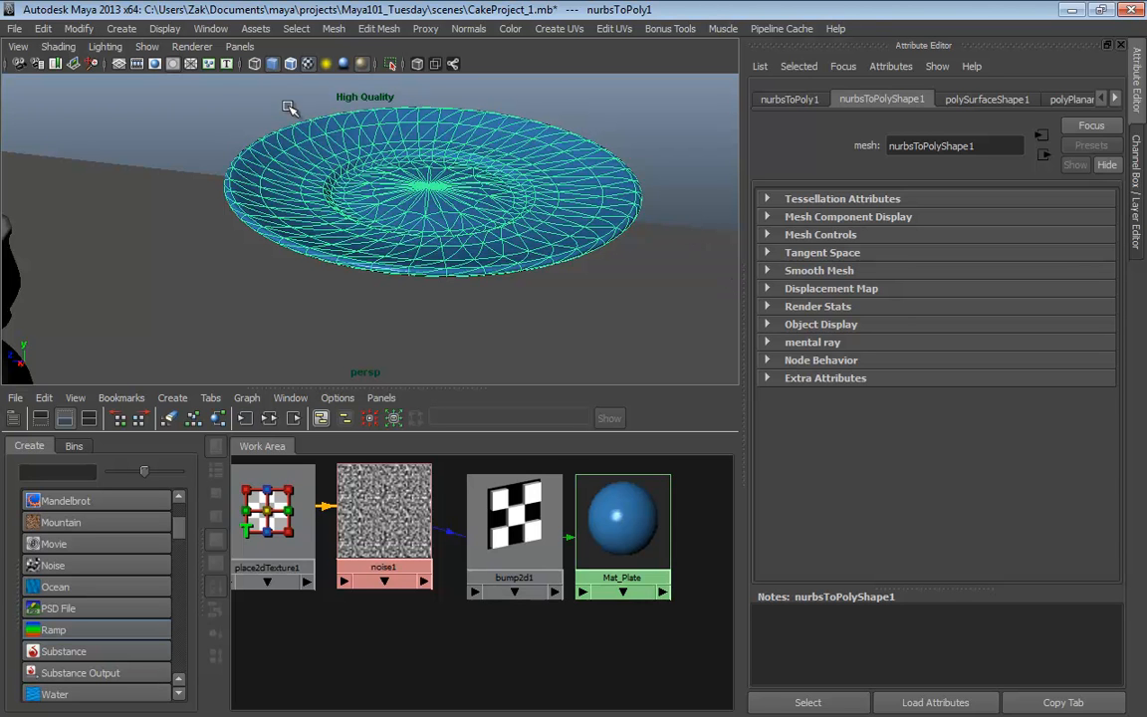
# Examine the polygon plate's whole UV layout in the UV Texture Editor, then close the editor.
pyautogui.click(215, 28)
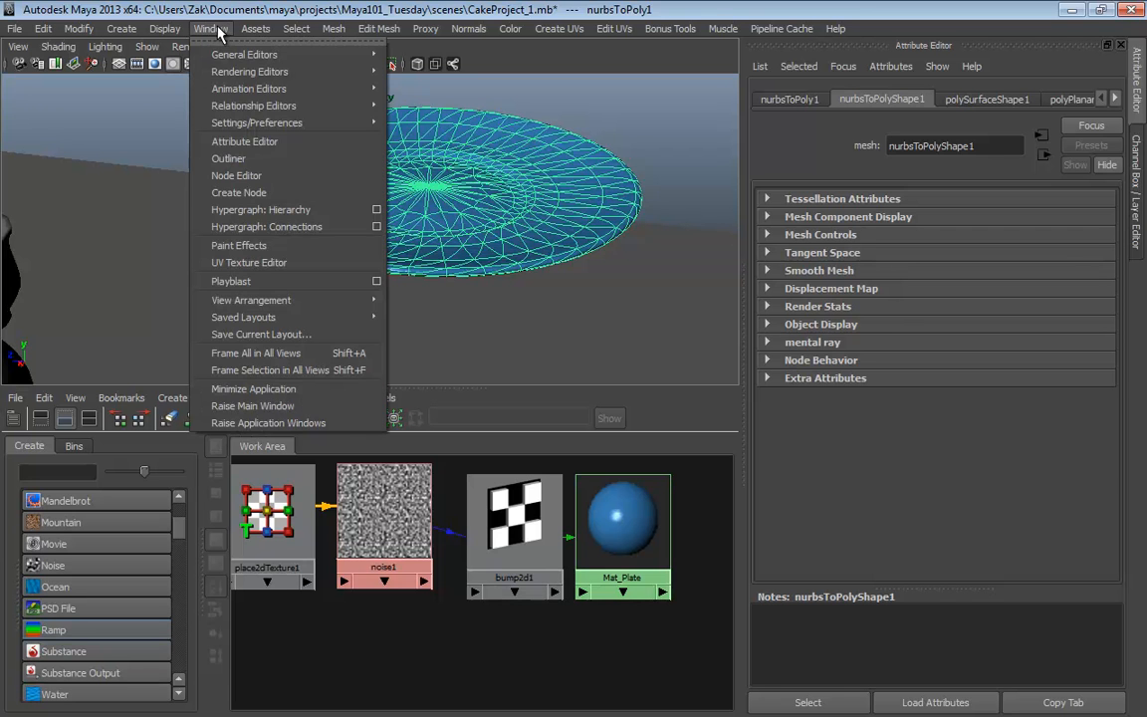
pyautogui.click(239, 262)
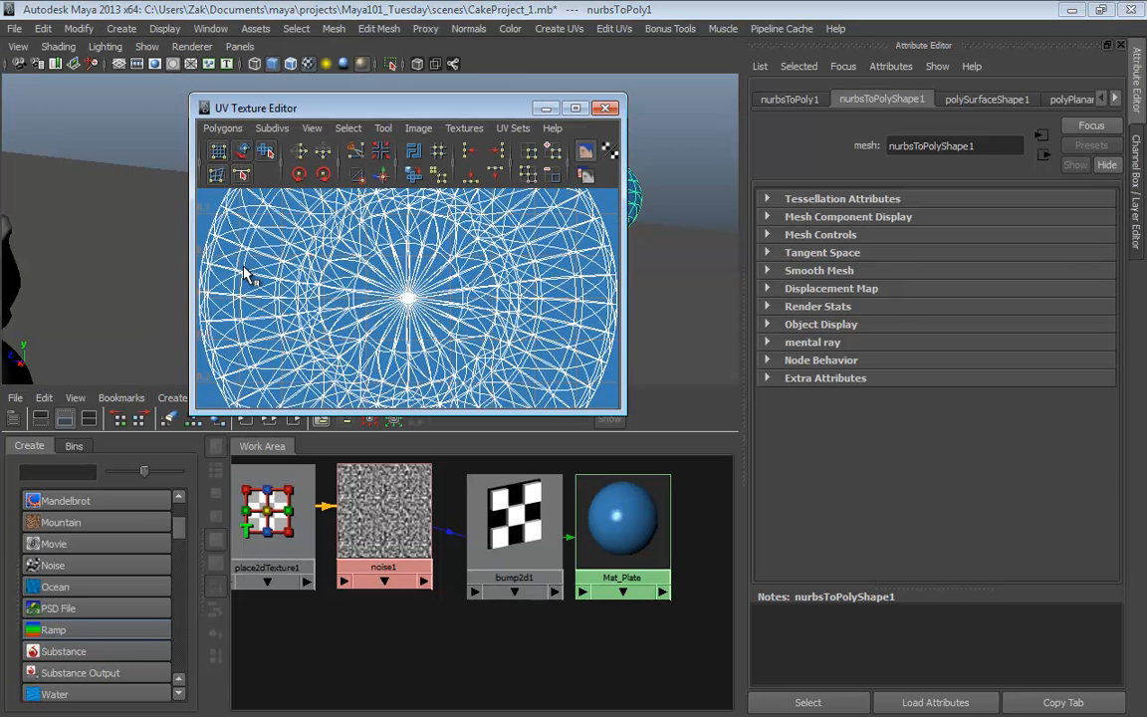
pyautogui.scroll(-5, 441, 323)
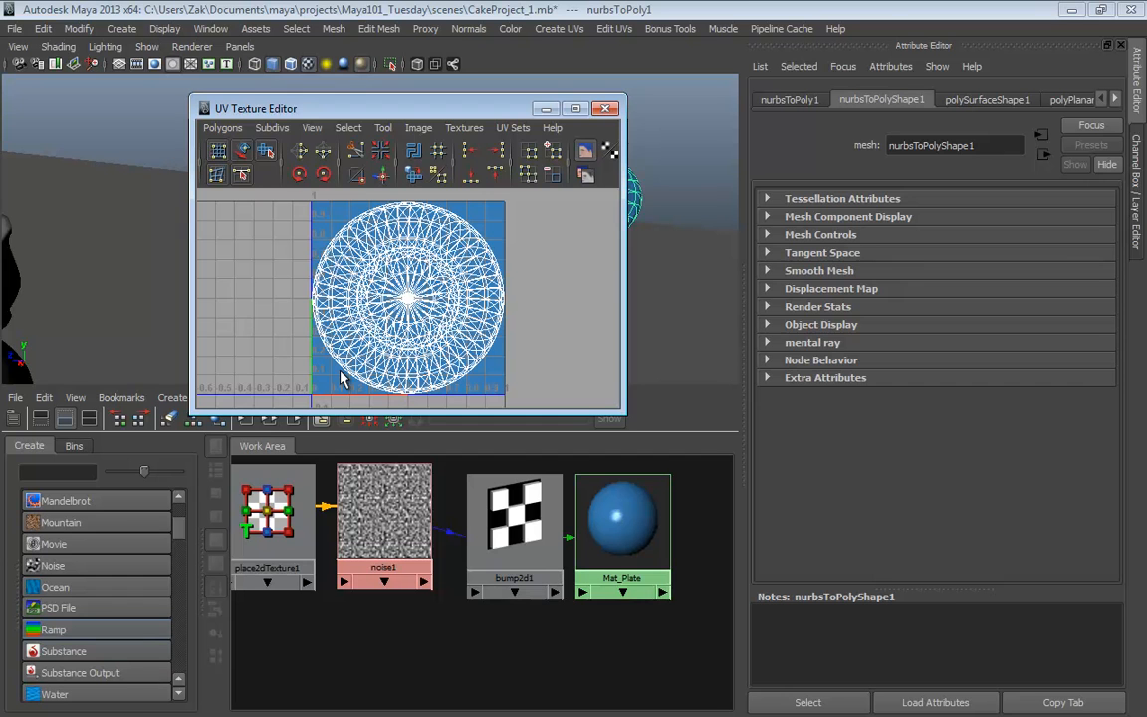
pyautogui.click(546, 107)
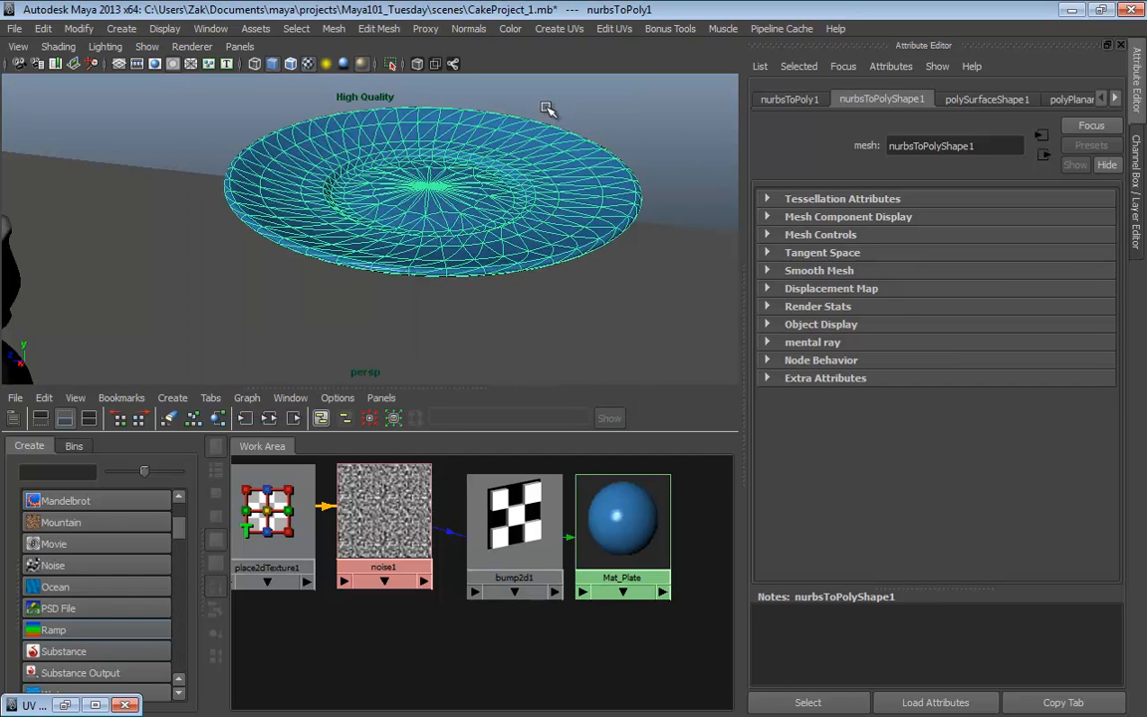
pyautogui.click(125, 705)
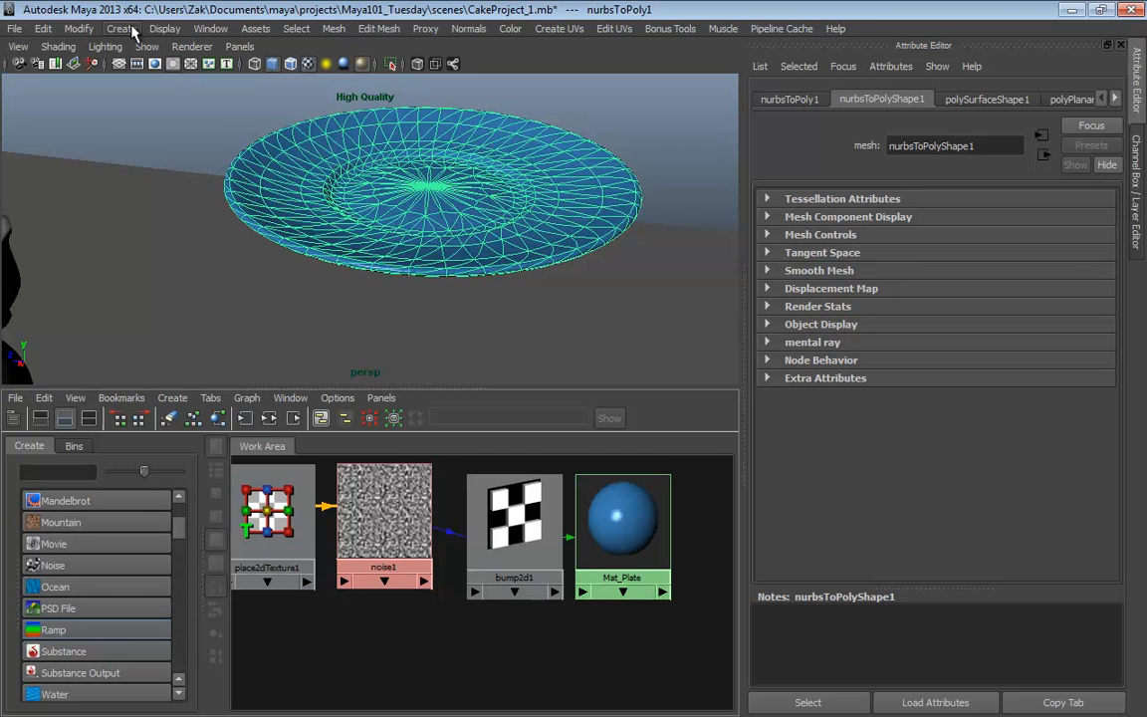
# Delete the polygon copy of the plate and return to the cake, cup and original plate in the perspective view.
pyautogui.press('Delete')
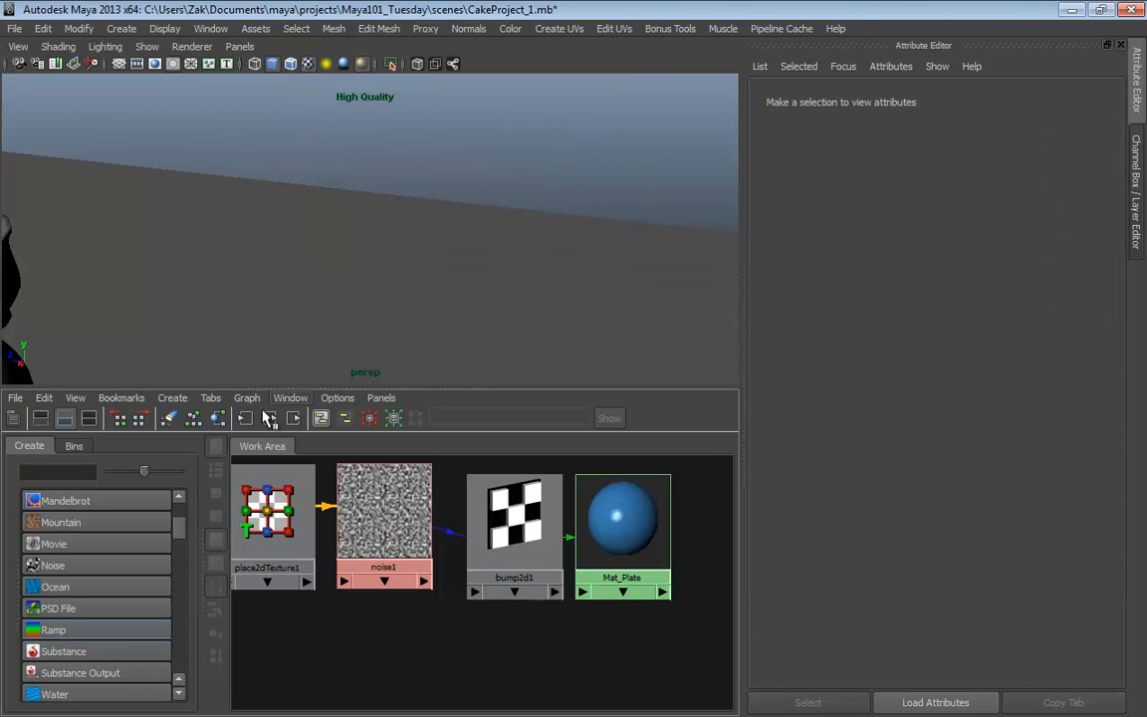
pyautogui.keyDown('alt'); pyautogui.moveTo(261, 326); pyautogui.dragTo(449, 238, button='middle'); pyautogui.keyUp('alt')
pyautogui.keyDown('alt'); pyautogui.moveTo(448, 238); pyautogui.dragTo(219, 289, button='right'); pyautogui.keyUp('alt')
pyautogui.keyDown('alt'); pyautogui.moveTo(221, 290); pyautogui.dragTo(332, 275, button='middle'); pyautogui.keyUp('alt')
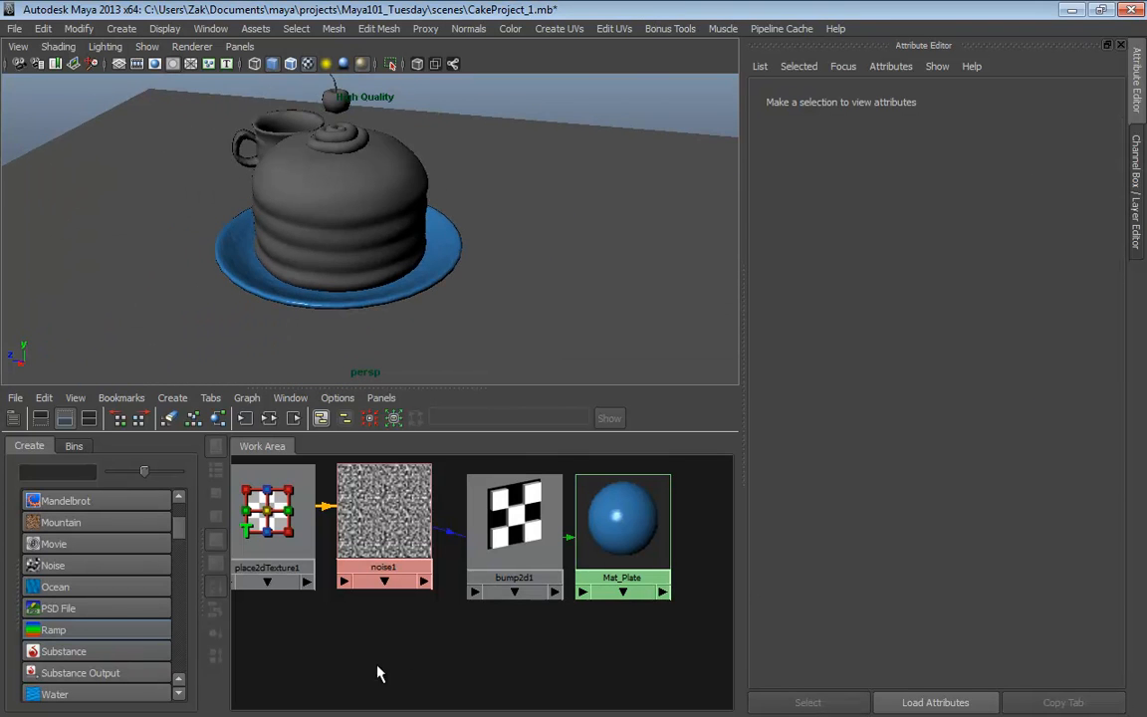
# Clear the plate's shading network from the Hypershade work area graph.
pyautogui.click(384, 513)
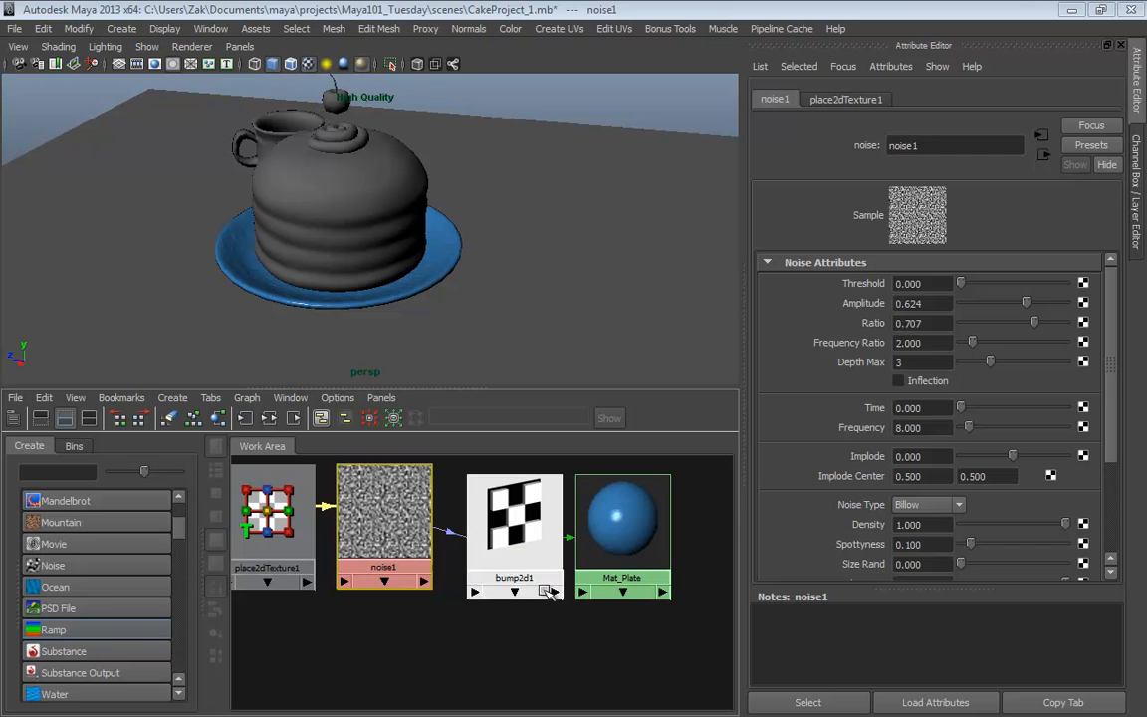
pyautogui.rightClick(400, 647)
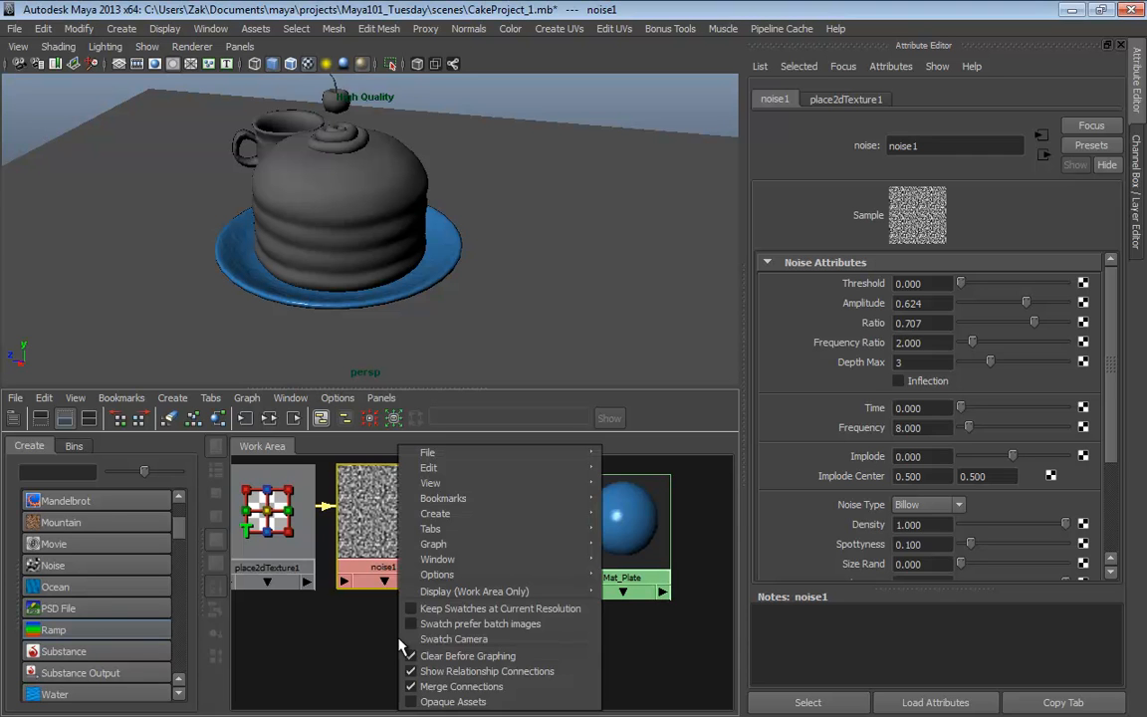
pyautogui.moveTo(438, 543)
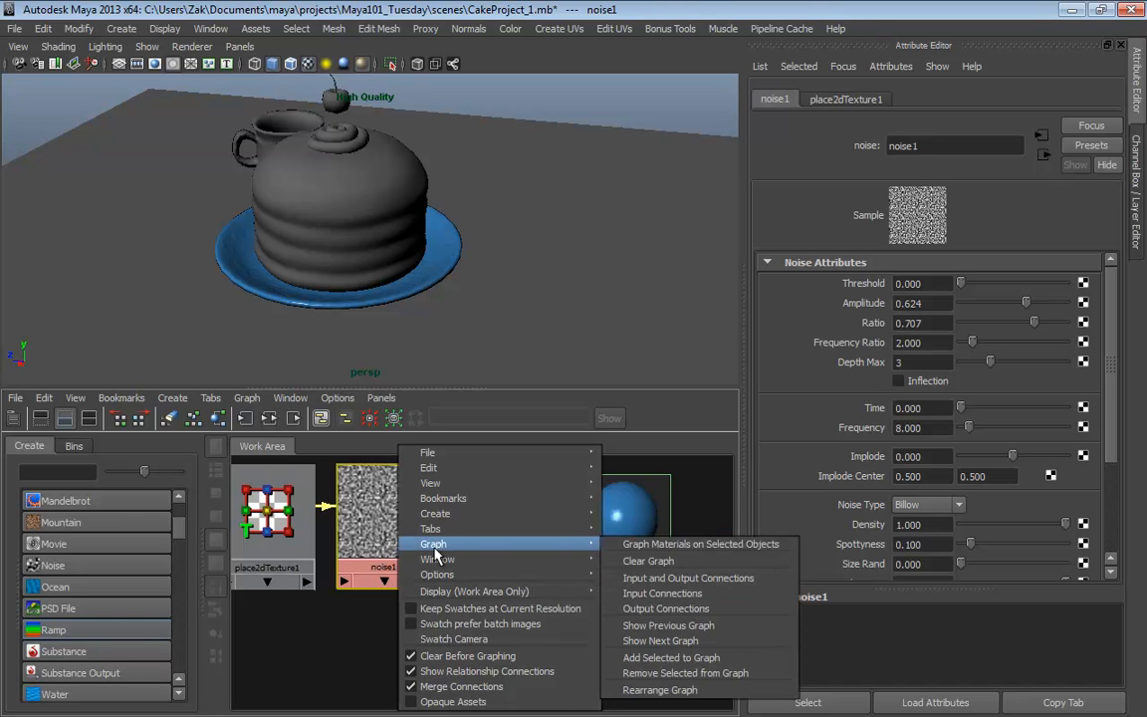
pyautogui.click(665, 562)
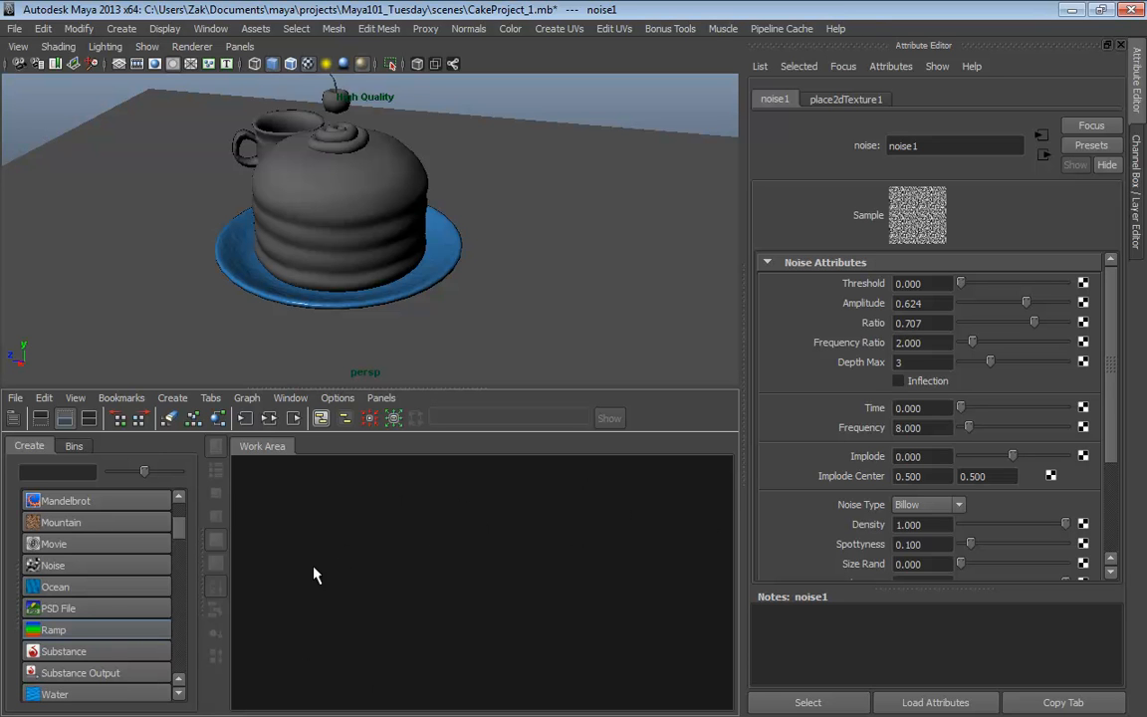
# Show both the material swatches and the work area in Hypershade, and graph the Mat_Plate network.
pyautogui.click(89, 419)
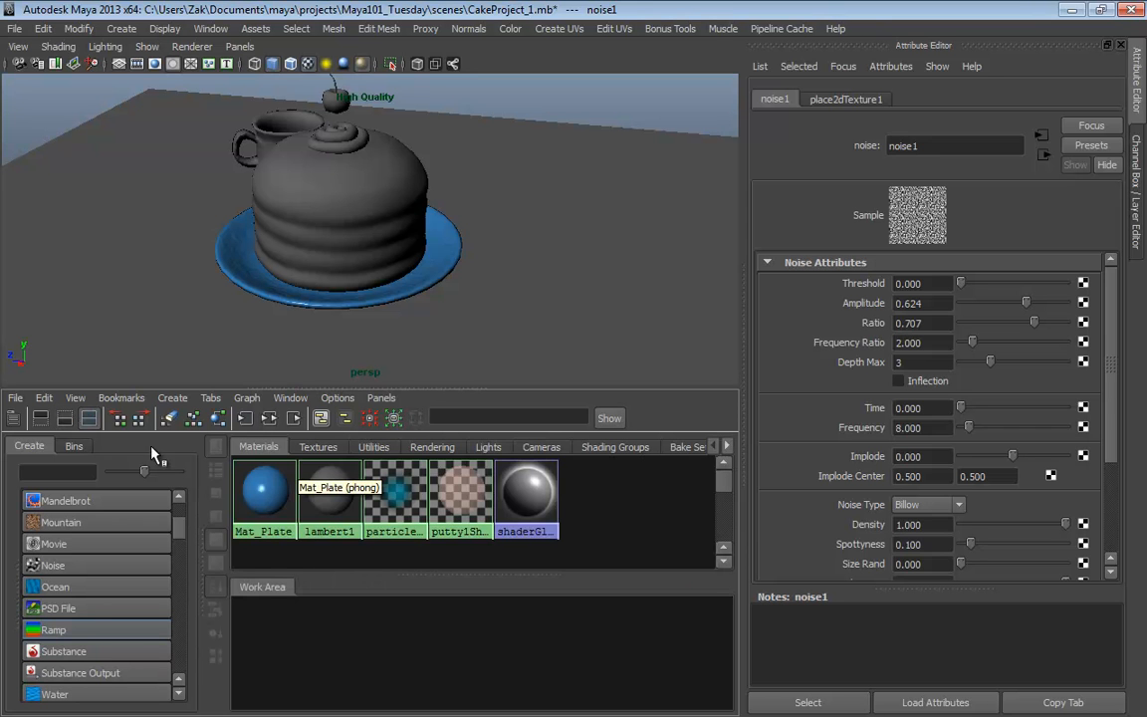
pyautogui.rightClick(261, 486)
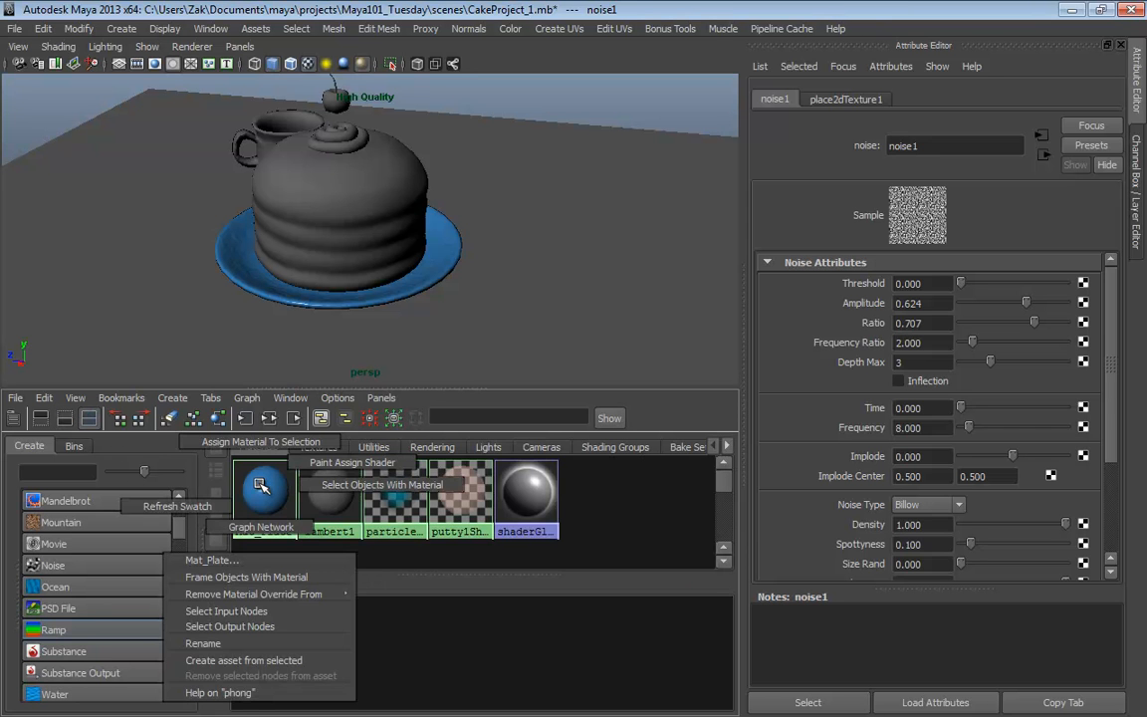
pyautogui.moveTo(261, 486); pyautogui.dragTo(261, 526, button='right')
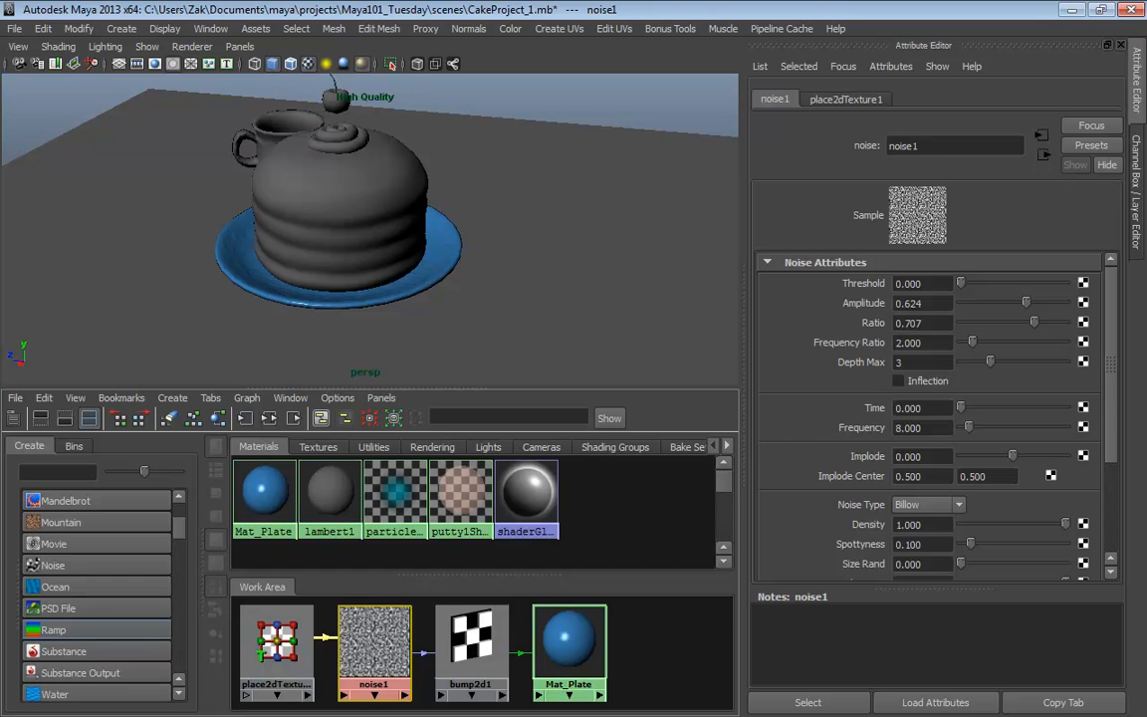
# Revert the Hypershade tabs to their defaults and deselect the noise1 node.
pyautogui.click(208, 398)
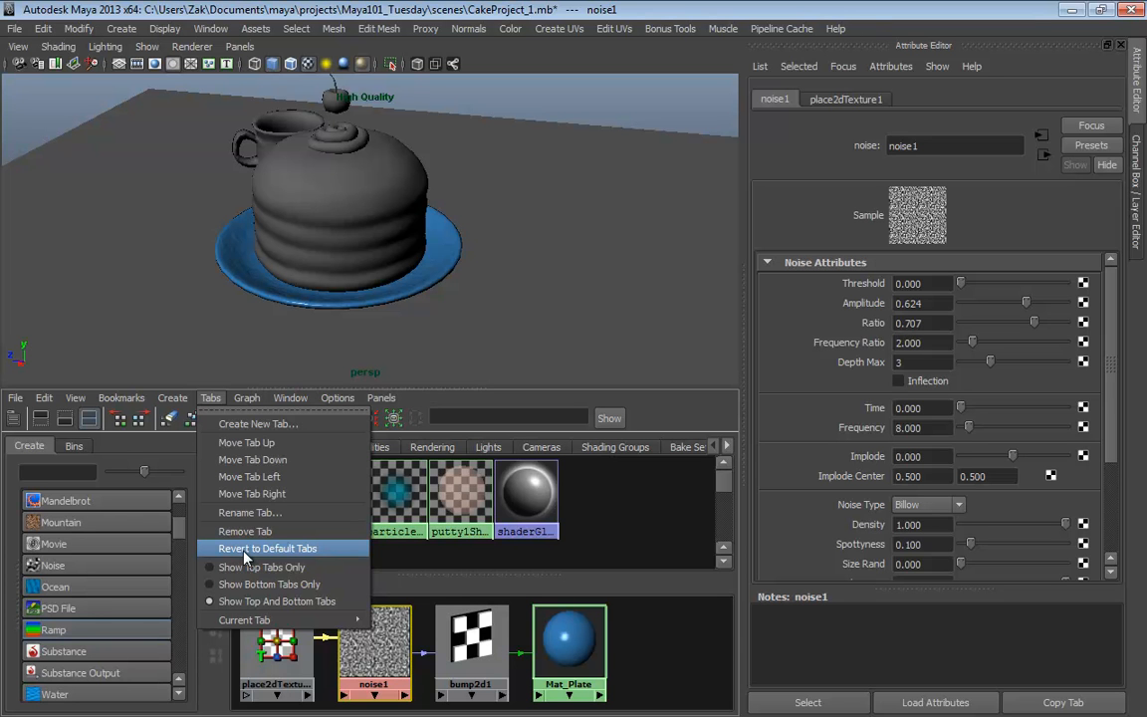
pyautogui.click(245, 552)
pyautogui.click(652, 648)
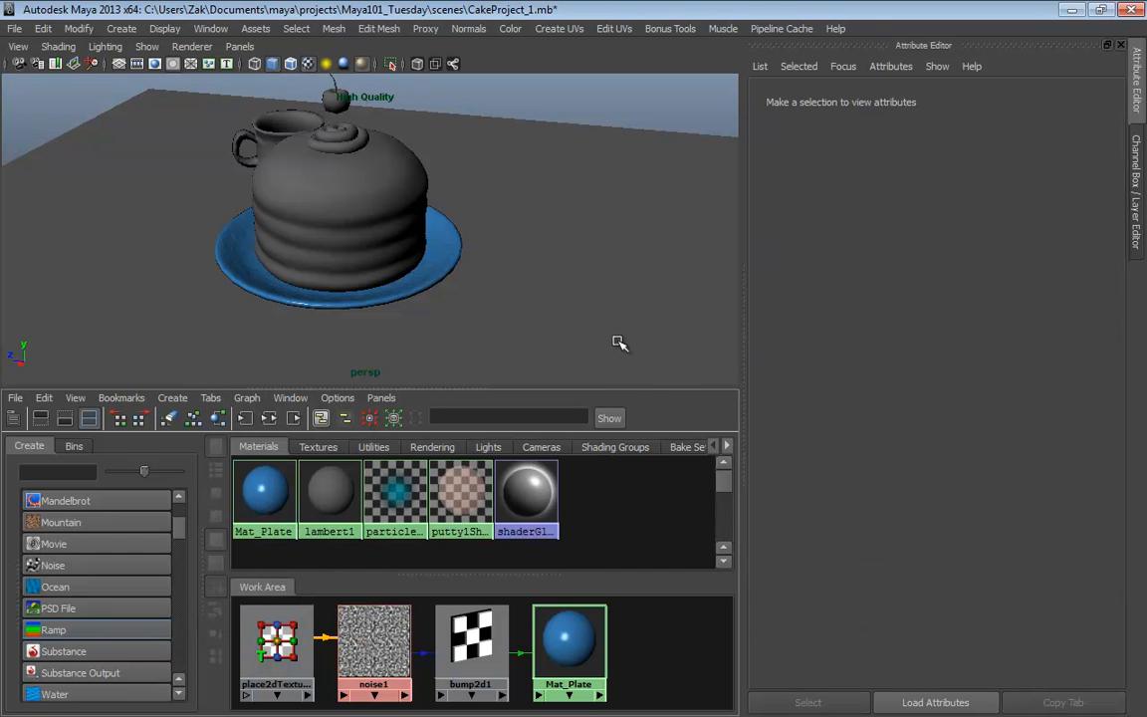